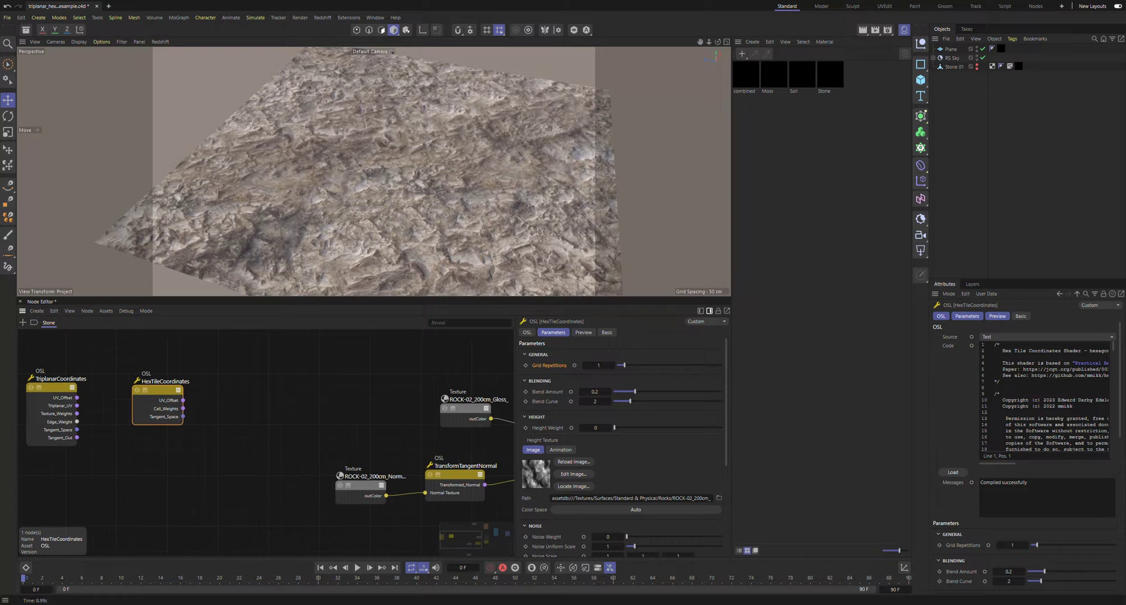
Step: Examine how the TransformTangentNormal node sits between the normal texture and the Bump Map, alongside the coordinate nodes
{"action": "middle_click_drag", "start_coordinate": [354, 414], "coordinate": [233, 400]}
{"action": "mouse_move", "coordinate": [301, 430]}
{"action": "left_mouse_down"}
{"action": "mouse_move", "coordinate": [394, 505]}
{"action": "mouse_move", "coordinate": [290, 430]}
{"action": "left_mouse_up"}
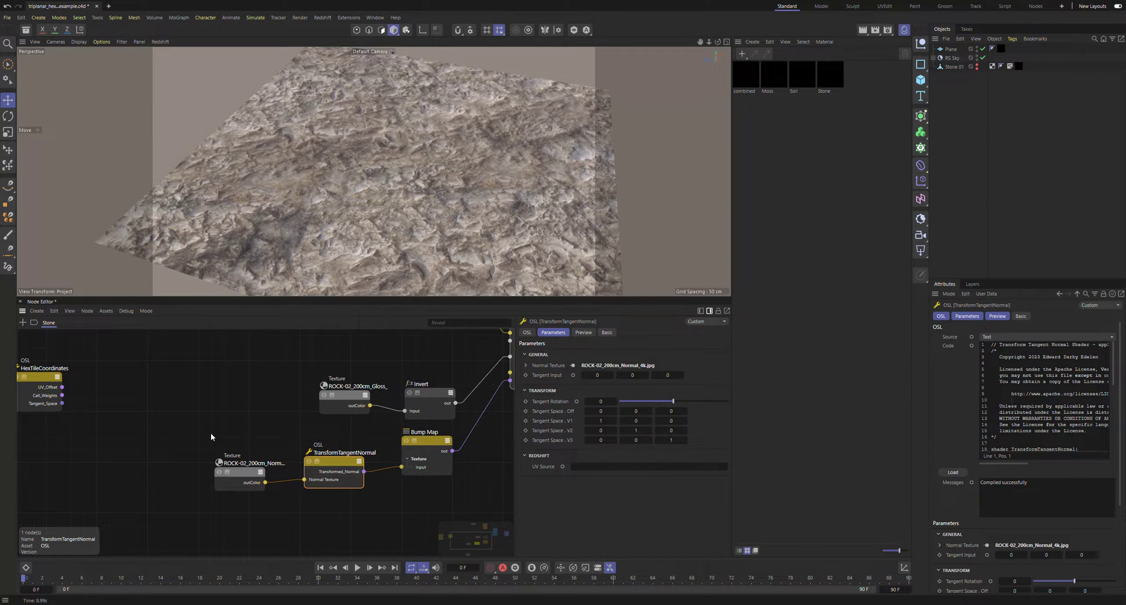
{"action": "middle_click_drag", "start_coordinate": [166, 404], "coordinate": [268, 403]}
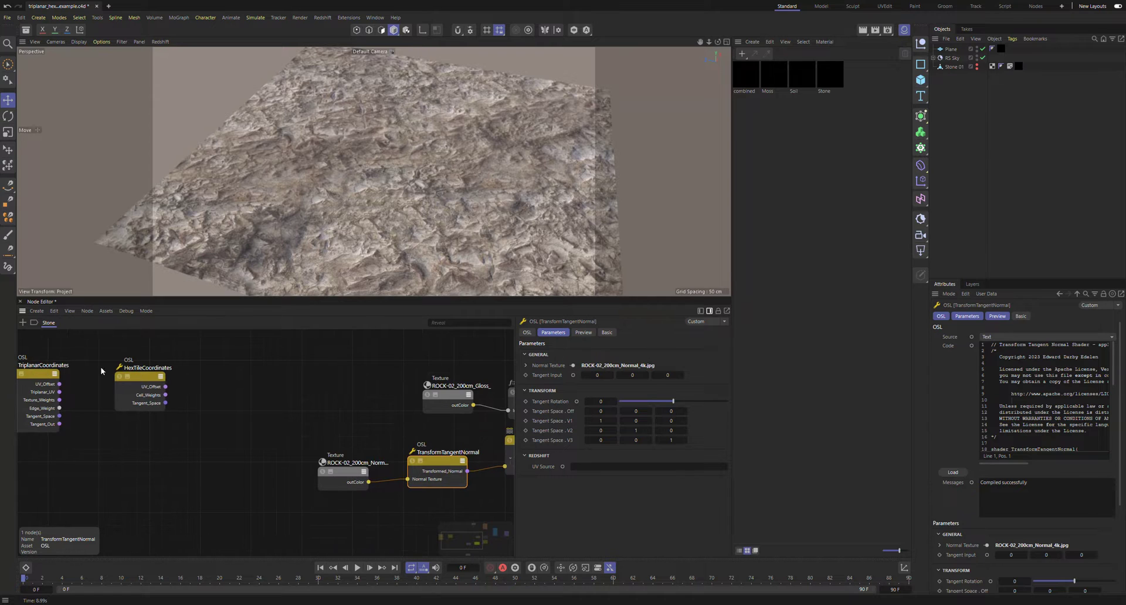
{"action": "middle_click_drag", "start_coordinate": [452, 449], "coordinate": [288, 436]}
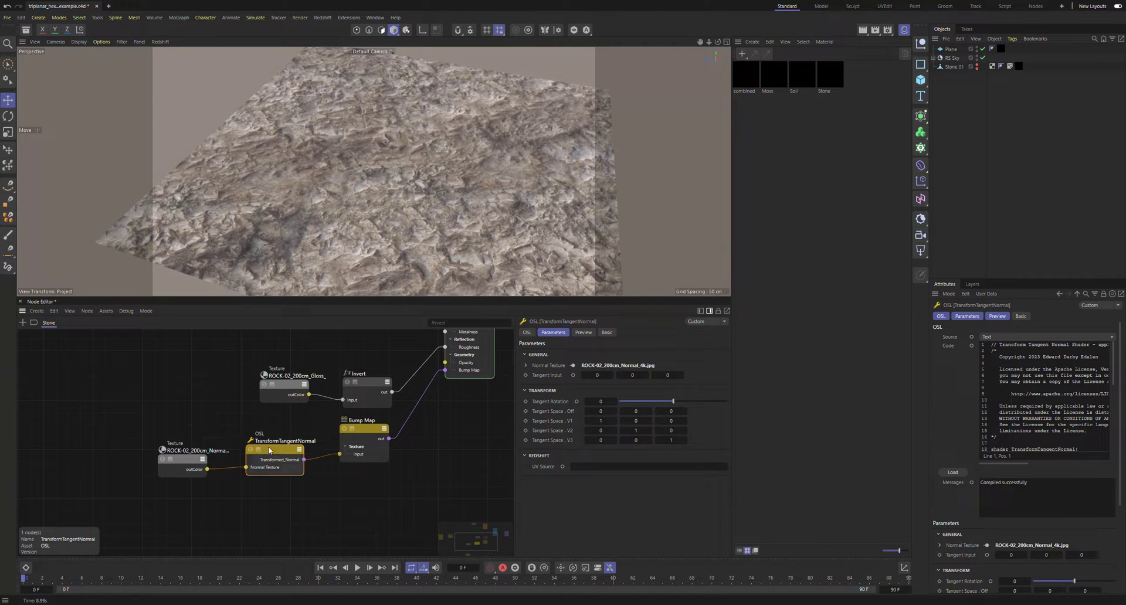
{"action": "scroll", "coordinate": [265, 444], "scroll_direction": "up", "scroll_amount": 2}
{"action": "middle_click_drag", "start_coordinate": [265, 444], "coordinate": [392, 453]}
{"action": "scroll", "coordinate": [146, 422], "scroll_direction": "down", "scroll_amount": 2}
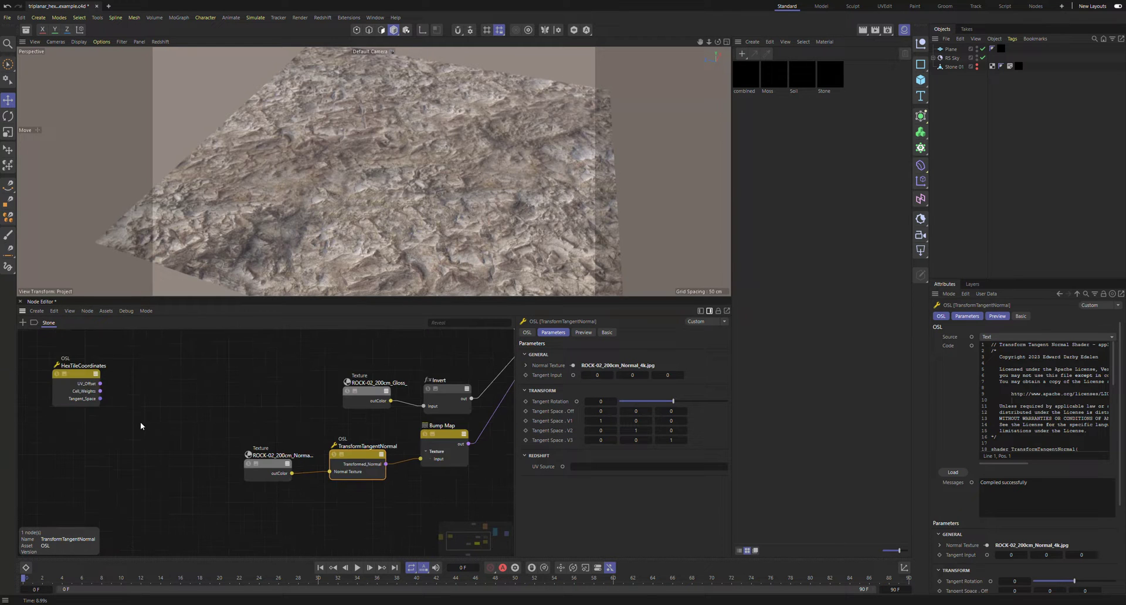
{"action": "middle_click_drag", "start_coordinate": [141, 422], "coordinate": [239, 432]}
{"action": "left_click_drag", "start_coordinate": [257, 353], "coordinate": [159, 422]}
{"action": "left_click_drag", "start_coordinate": [139, 463], "coordinate": [51, 346]}
{"action": "left_click", "coordinate": [295, 389]}
{"action": "middle_click_drag", "start_coordinate": [454, 466], "coordinate": [358, 456]}
{"action": "left_click", "coordinate": [357, 456]}
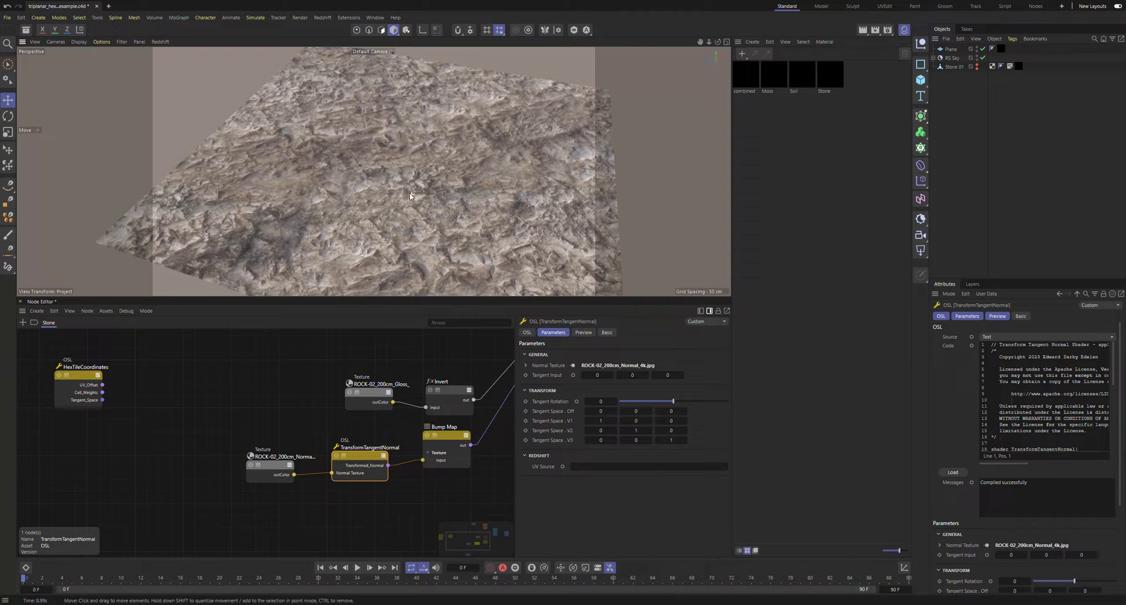
Step: Try different Tangent Rotation values on the TransformTangentNormal node, and reset it to 0
{"action": "left_click_drag", "start_coordinate": [414, 196], "coordinate": [433, 233], "text": "alt"}
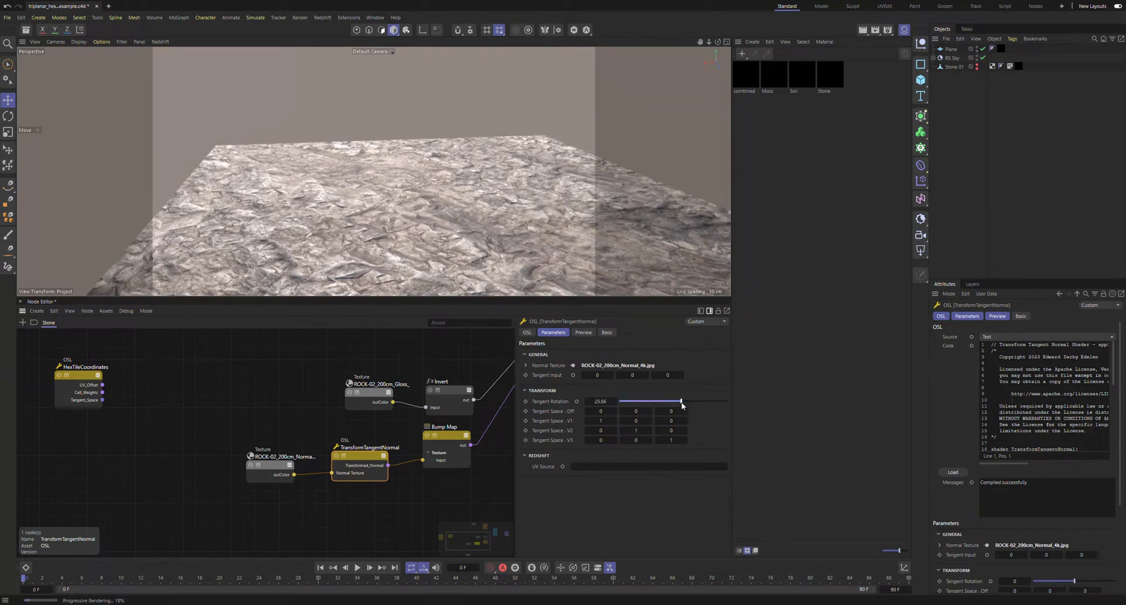
{"action": "left_click_drag", "start_coordinate": [682, 405], "coordinate": [735, 401]}
{"action": "left_click_drag", "start_coordinate": [592, 402], "coordinate": [667, 400]}
{"action": "type", "text": "0"}
{"action": "key", "text": "Return"}
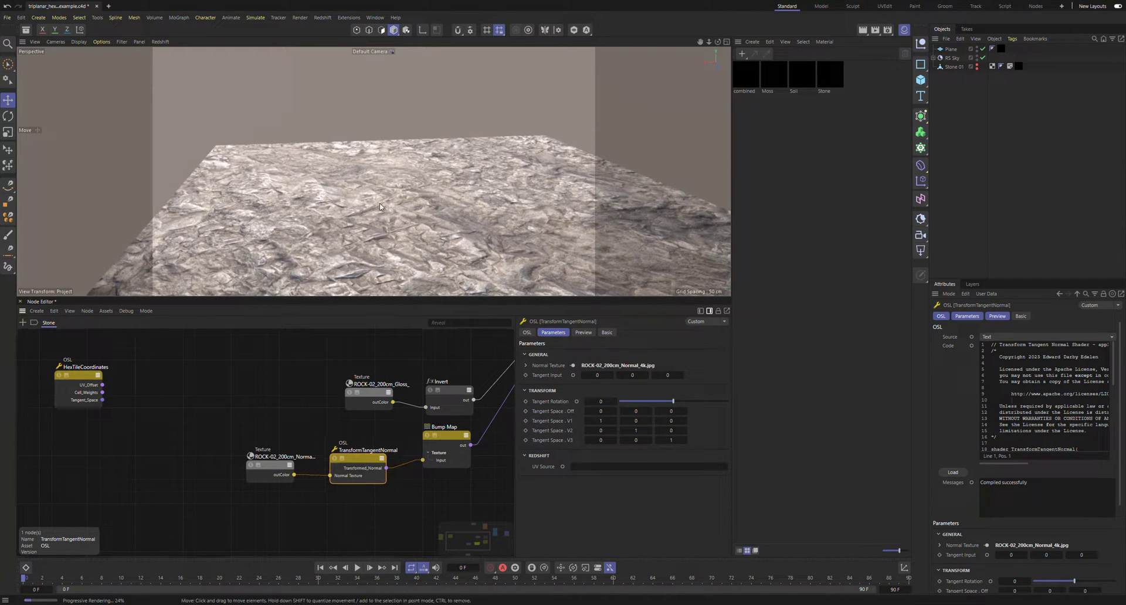
{"action": "left_click_drag", "start_coordinate": [381, 207], "coordinate": [386, 235], "text": "alt"}
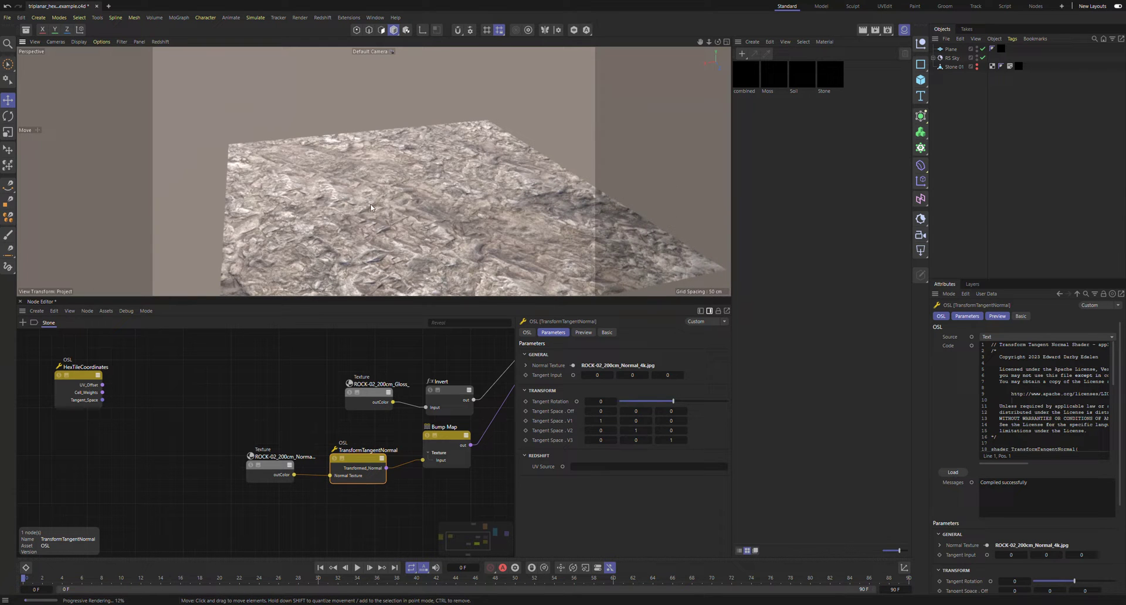
Step: Inspect the parameters of the HexTileCoordinates and TriplanarCoordinates nodes
{"action": "left_click_drag", "start_coordinate": [77, 375], "coordinate": [94, 377]}
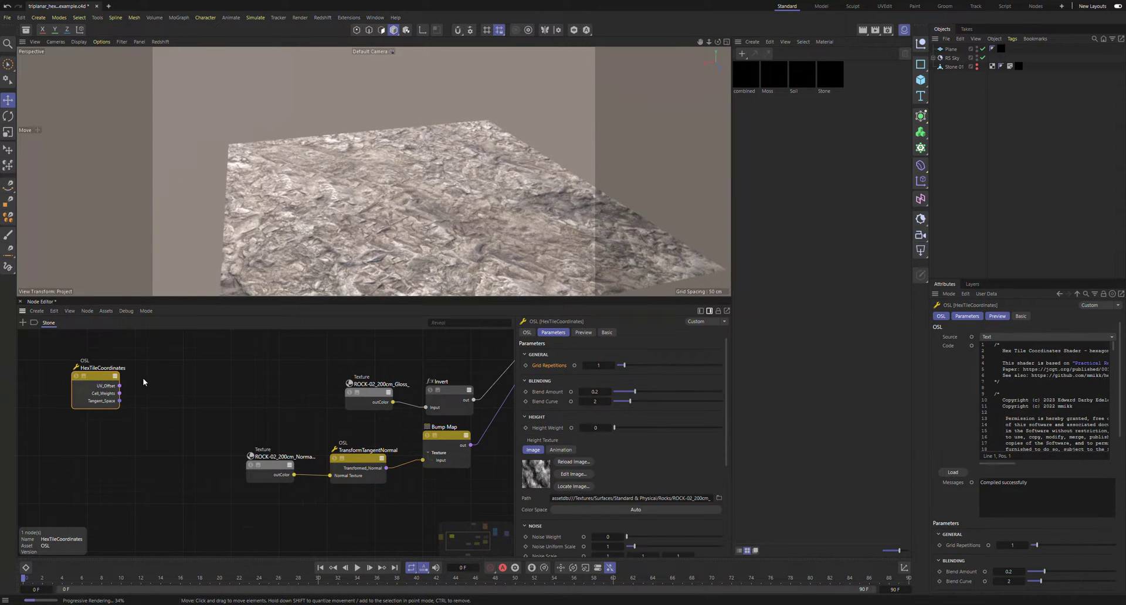
{"action": "middle_click_drag", "start_coordinate": [143, 377], "coordinate": [260, 378]}
{"action": "left_click", "coordinate": [93, 374]}
{"action": "key", "text": "h"}
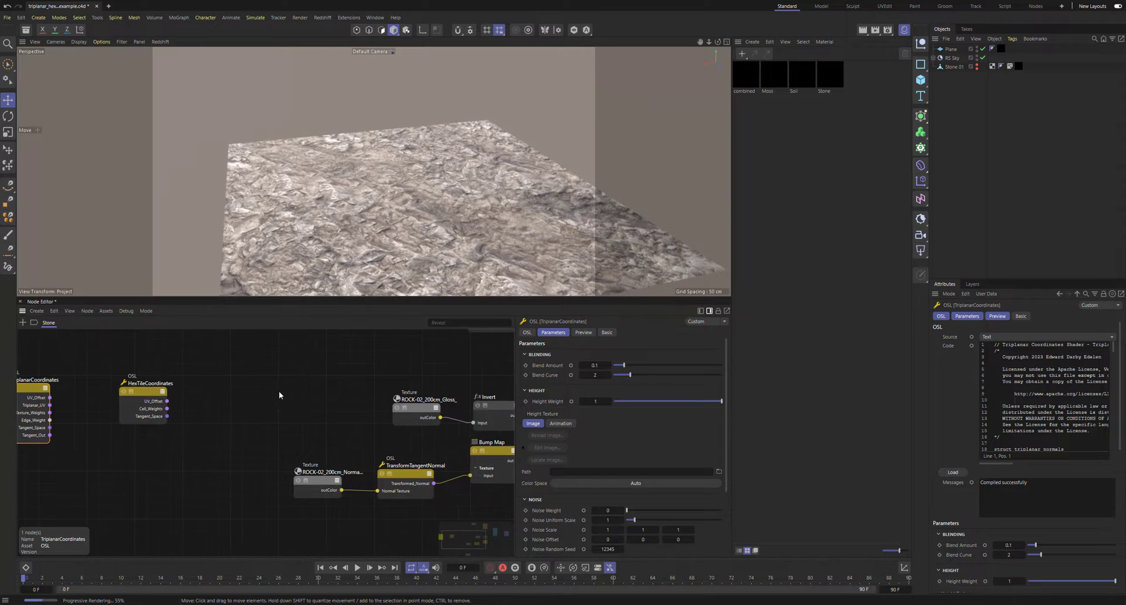
{"action": "middle_click_drag", "start_coordinate": [332, 357], "coordinate": [288, 395]}
{"action": "scroll", "coordinate": [288, 395], "scroll_direction": "down", "scroll_amount": 2}
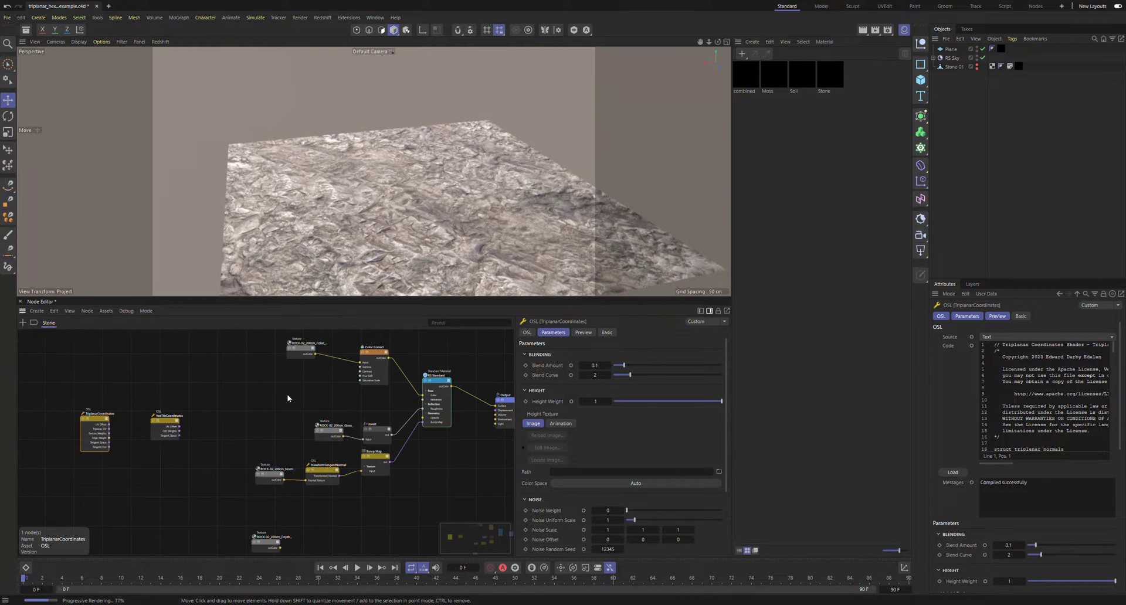
Step: Connect the UV_Offset output of HexTileCoordinates to the Remap Offset of all four ROCK-02 texture nodes at once
{"action": "left_click_drag", "start_coordinate": [267, 386], "coordinate": [326, 342]}
{"action": "left_click_drag", "start_coordinate": [284, 450], "coordinate": [359, 400], "text": "shift"}
{"action": "left_click_drag", "start_coordinate": [236, 553], "coordinate": [282, 427], "text": "shift"}
{"action": "scroll", "coordinate": [272, 440], "scroll_direction": "down", "scroll_amount": 1, "text": "shift"}
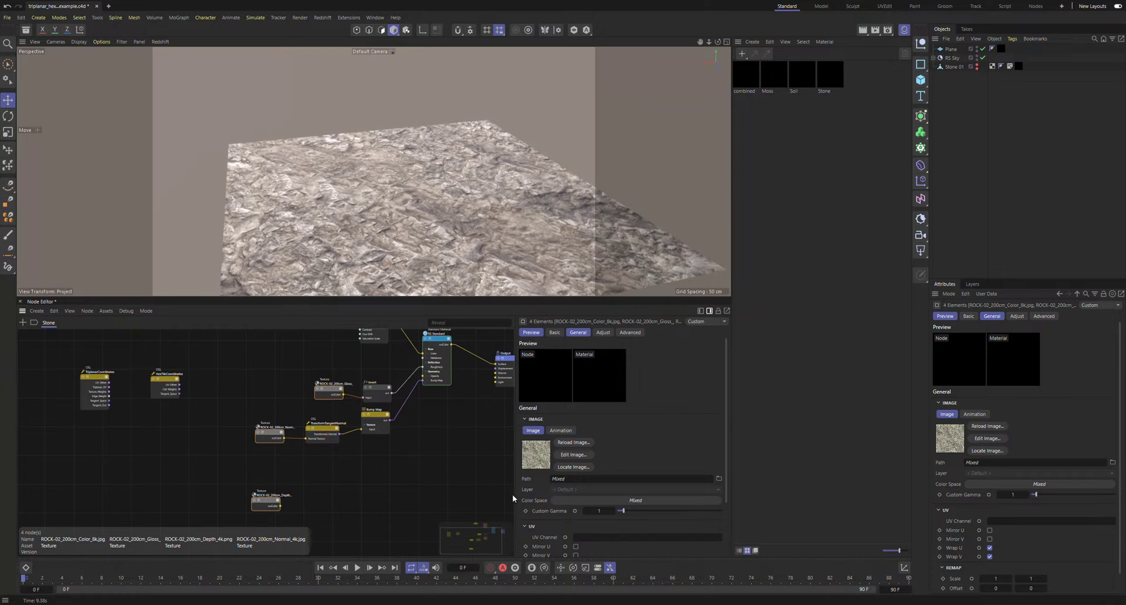
{"action": "scroll", "coordinate": [530, 491], "scroll_direction": "down", "scroll_amount": 3}
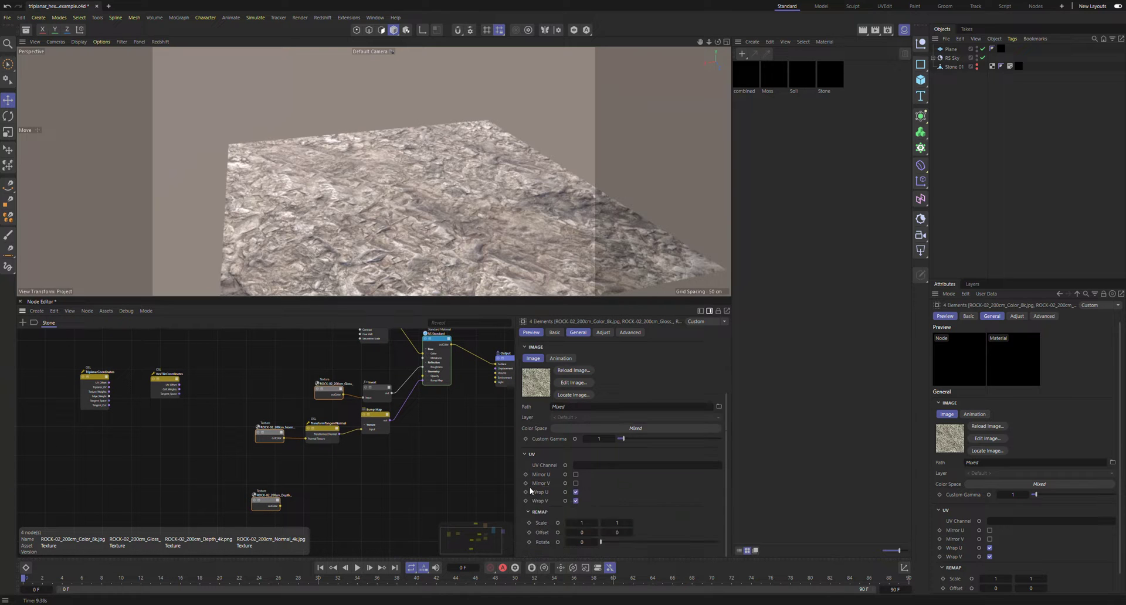
{"action": "right_click", "coordinate": [558, 532]}
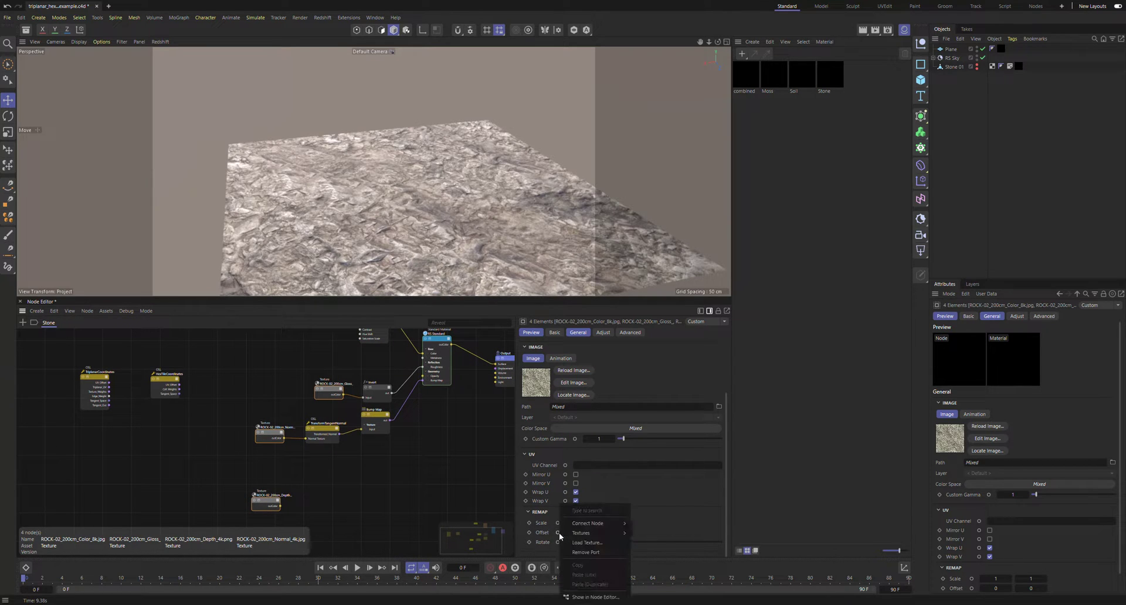
{"action": "mouse_move", "coordinate": [592, 523]}
{"action": "mouse_move", "coordinate": [644, 525]}
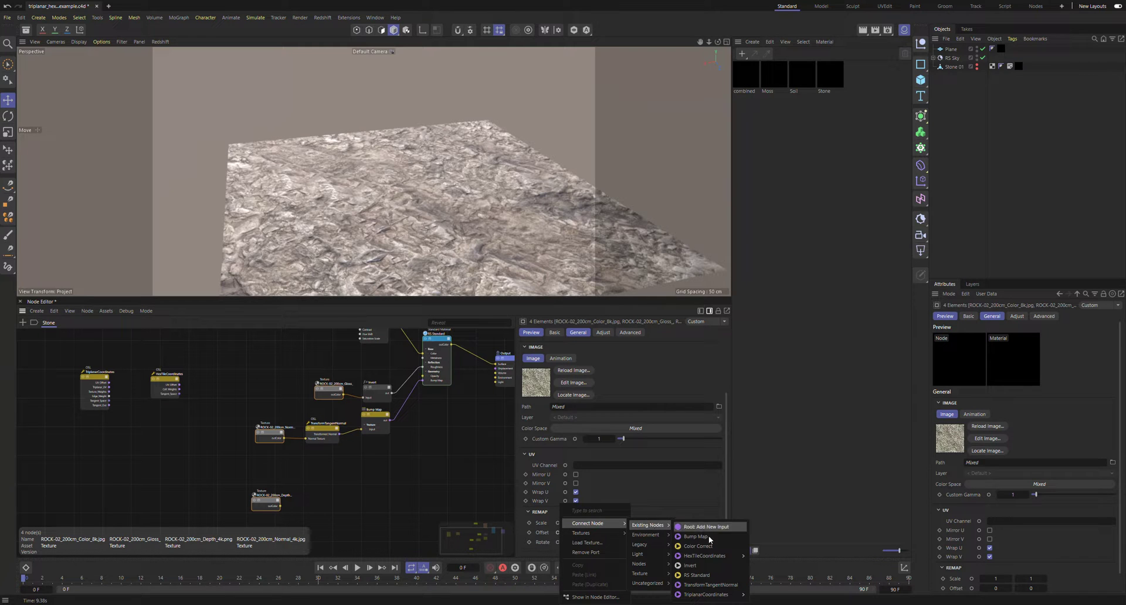
{"action": "mouse_move", "coordinate": [740, 555]}
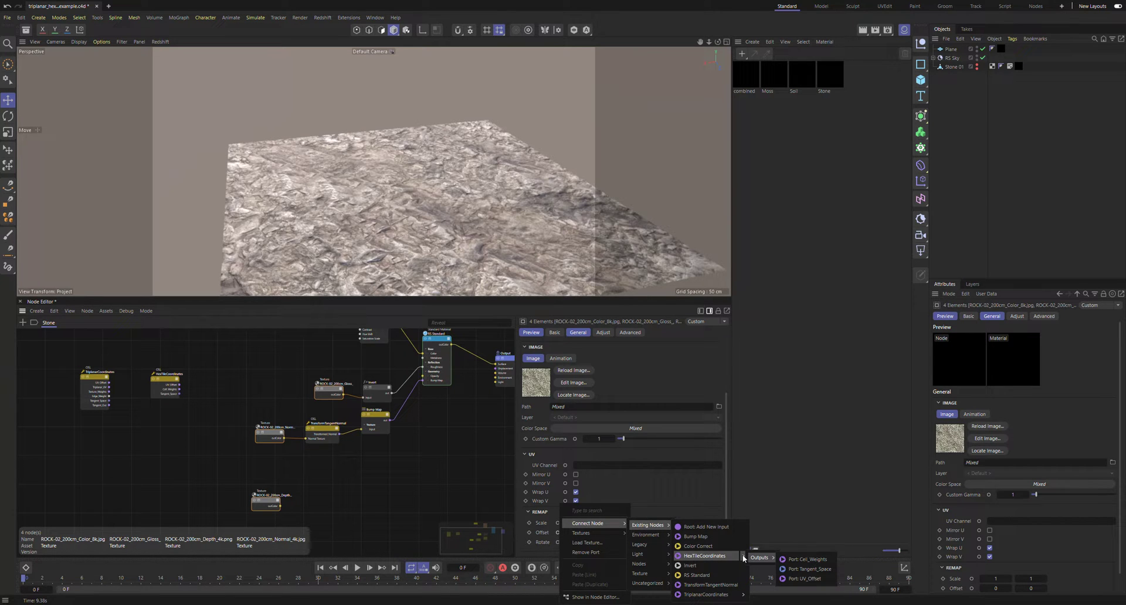
{"action": "left_click", "coordinate": [805, 579]}
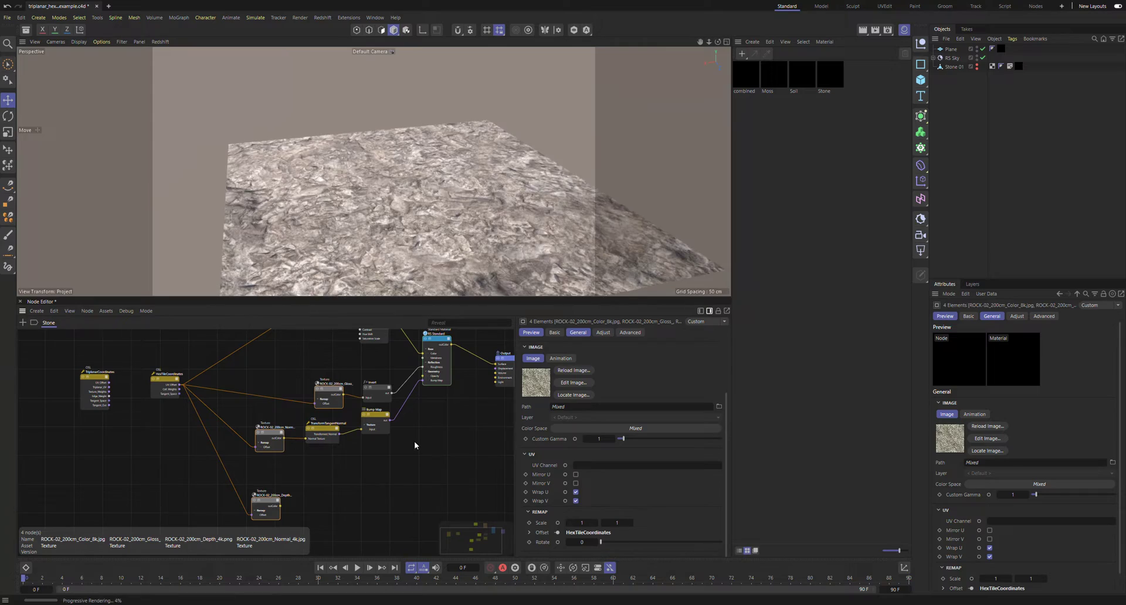
Step: Set Grid Repetitions to 2 and Random Rotate to 360 on the HexTileCoordinates node
{"action": "scroll", "coordinate": [407, 244], "scroll_direction": "up", "scroll_amount": 3}
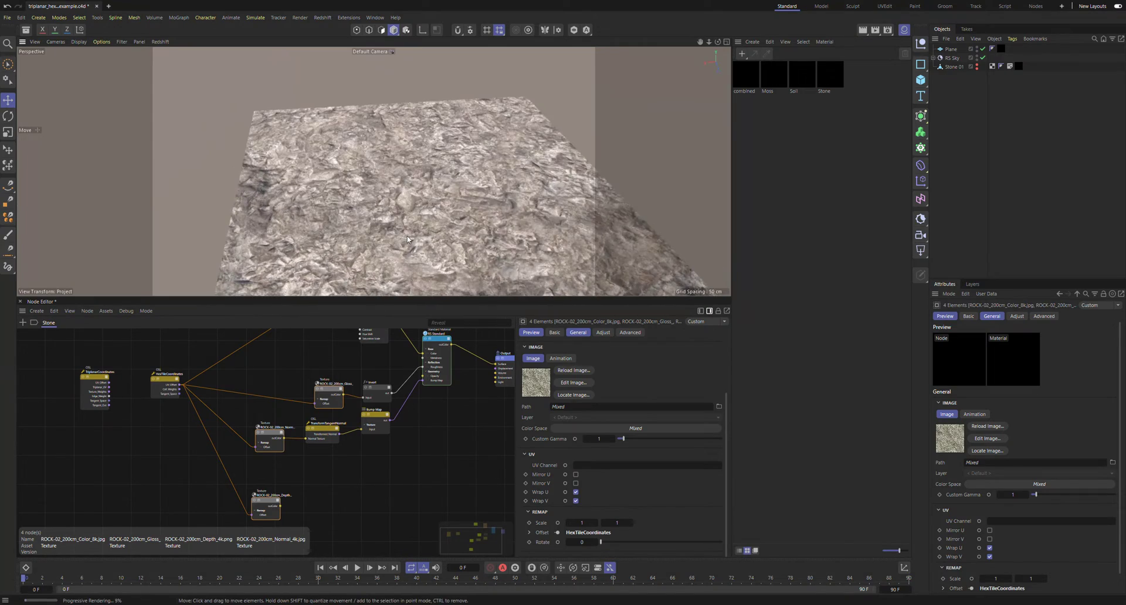
{"action": "left_click_drag", "start_coordinate": [408, 237], "coordinate": [387, 216], "text": "alt"}
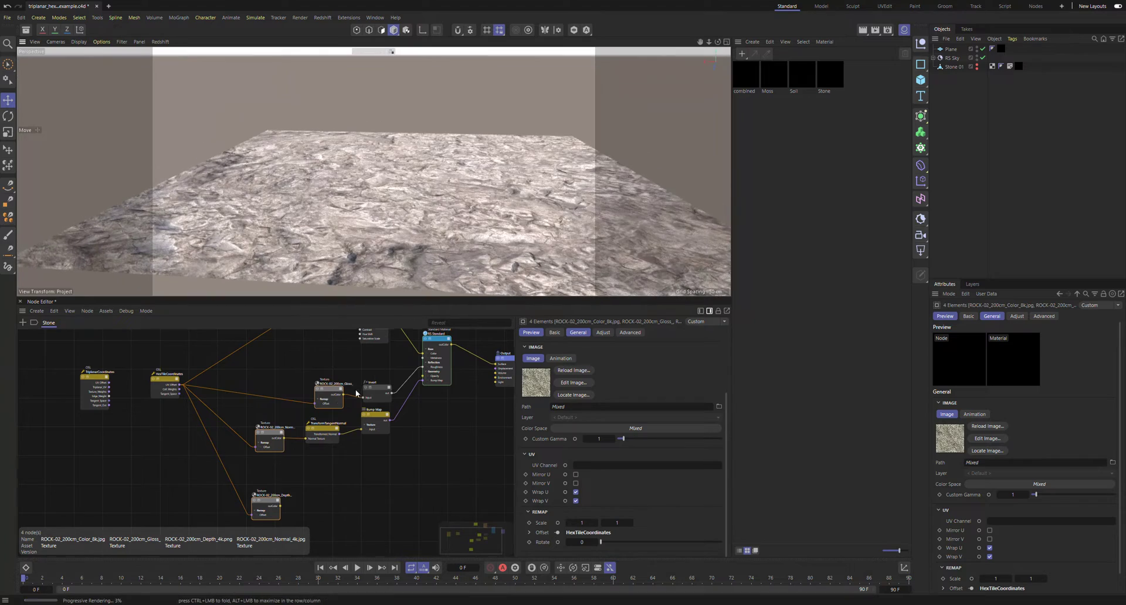
{"action": "left_click", "coordinate": [166, 381]}
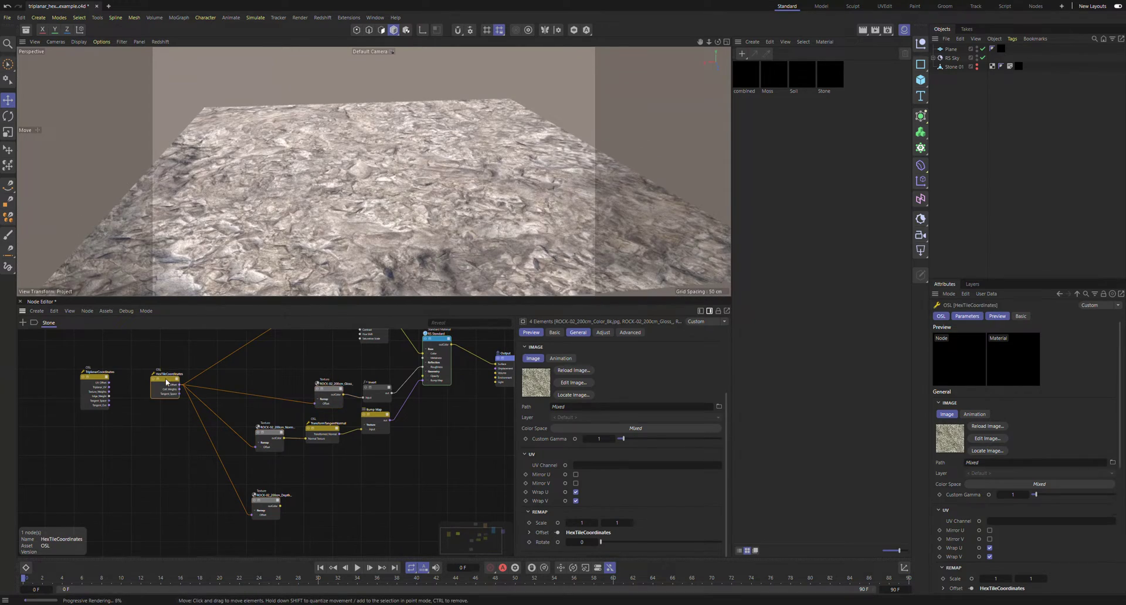
{"action": "mouse_move", "coordinate": [619, 363]}
{"action": "left_mouse_down"}
{"action": "mouse_move", "coordinate": [646, 366]}
{"action": "mouse_move", "coordinate": [635, 366]}
{"action": "left_mouse_up"}
{"action": "type", "text": "2"}
{"action": "key", "text": "Return"}
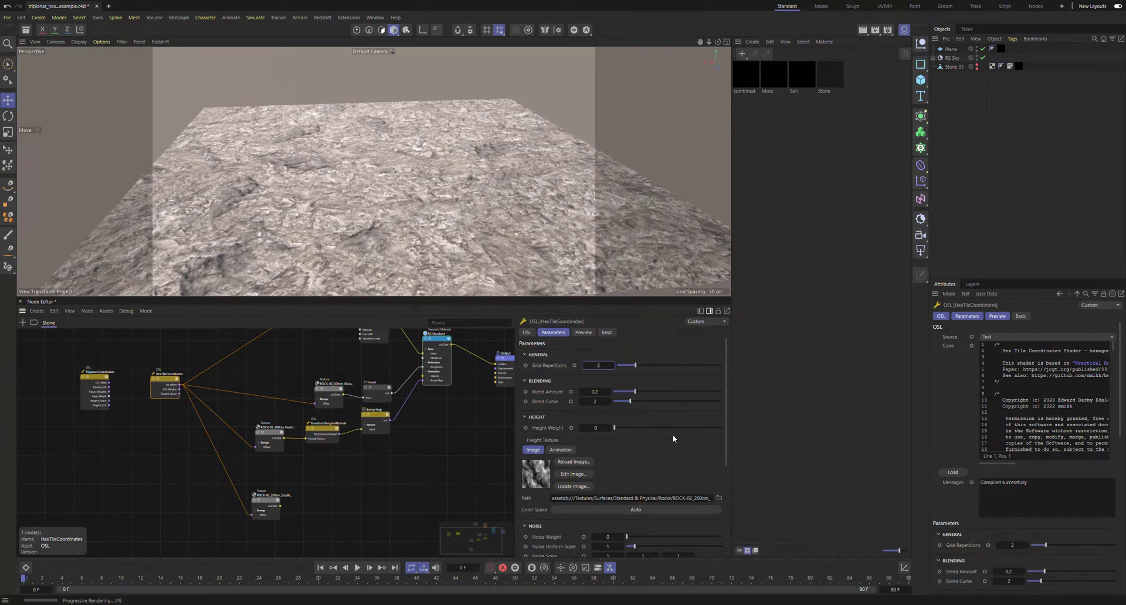
{"action": "scroll", "coordinate": [557, 530], "scroll_direction": "down", "scroll_amount": 3}
{"action": "left_click_drag", "start_coordinate": [672, 466], "coordinate": [757, 462]}
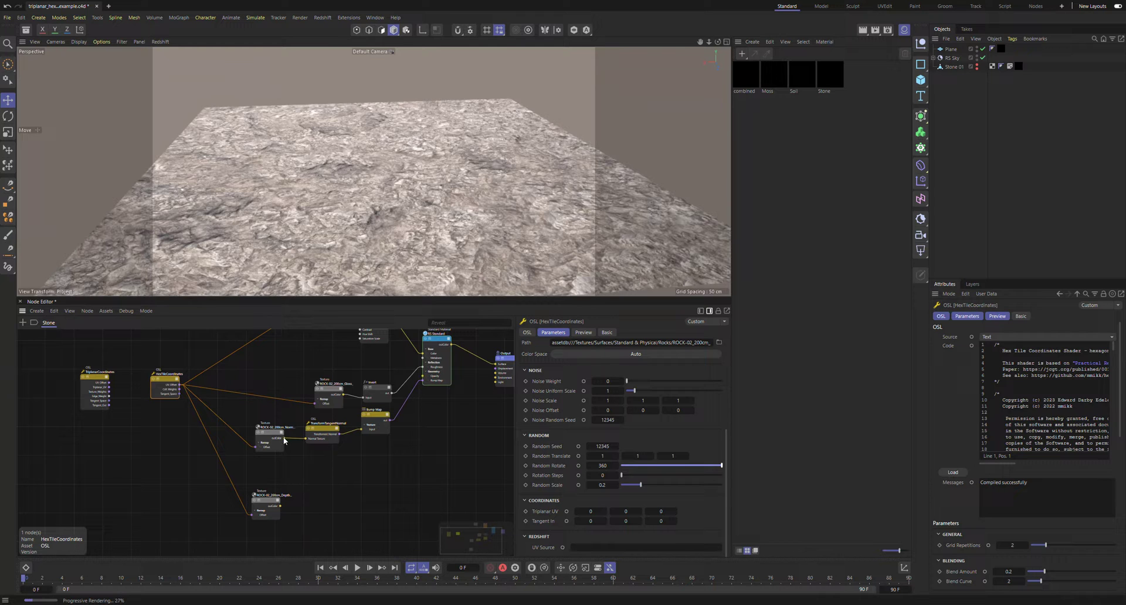
Step: Connect the Tangent_Space output of HexTileCoordinates to the Tangent Space input of TransformTangentNormal
{"action": "scroll", "coordinate": [233, 414], "scroll_direction": "up", "scroll_amount": 2}
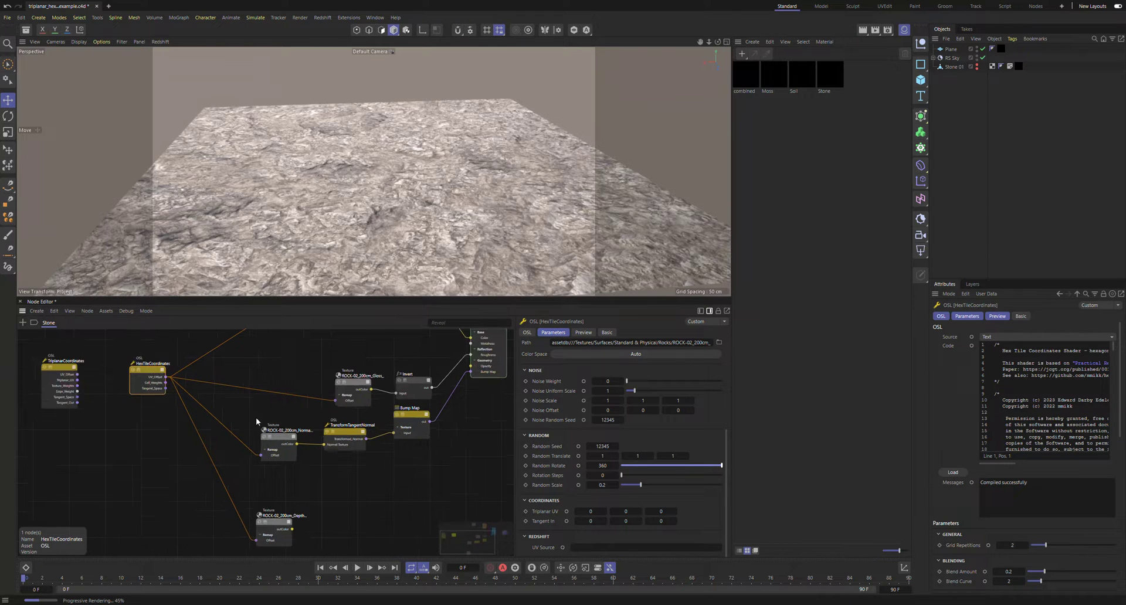
{"action": "left_click_drag", "start_coordinate": [351, 437], "coordinate": [352, 433]}
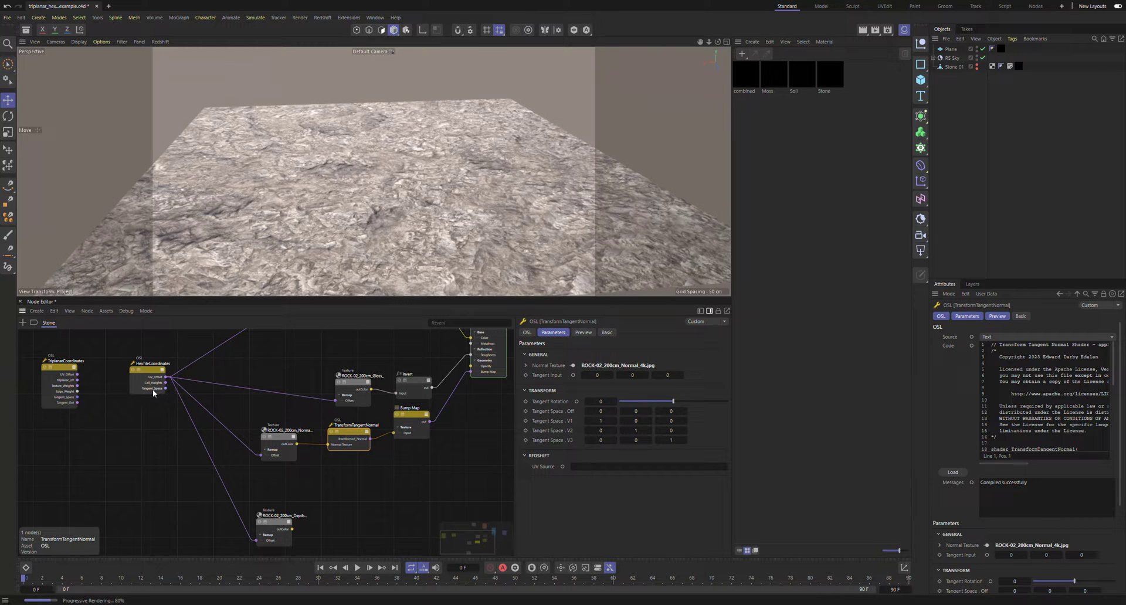
{"action": "scroll", "coordinate": [166, 390], "scroll_direction": "up", "scroll_amount": 1}
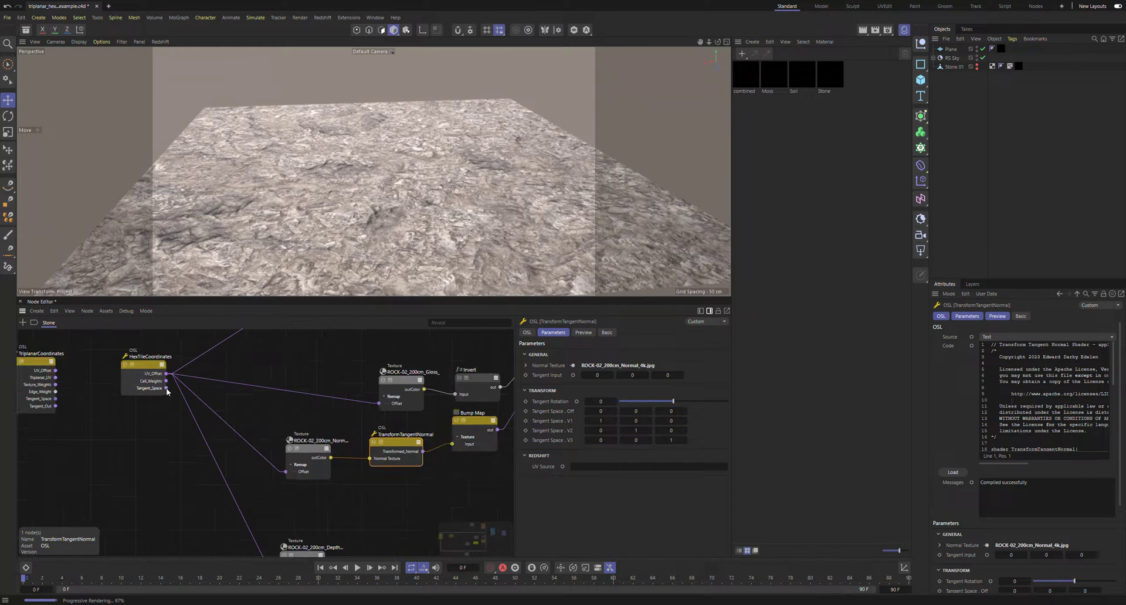
{"action": "left_click_drag", "start_coordinate": [167, 388], "coordinate": [414, 459]}
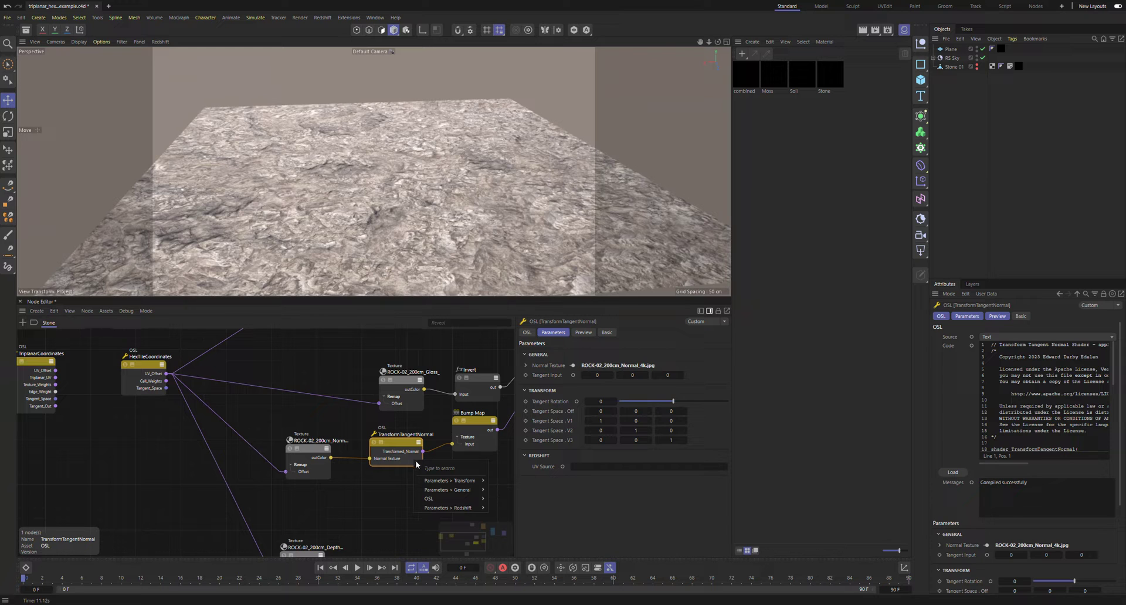
{"action": "mouse_move", "coordinate": [457, 481]}
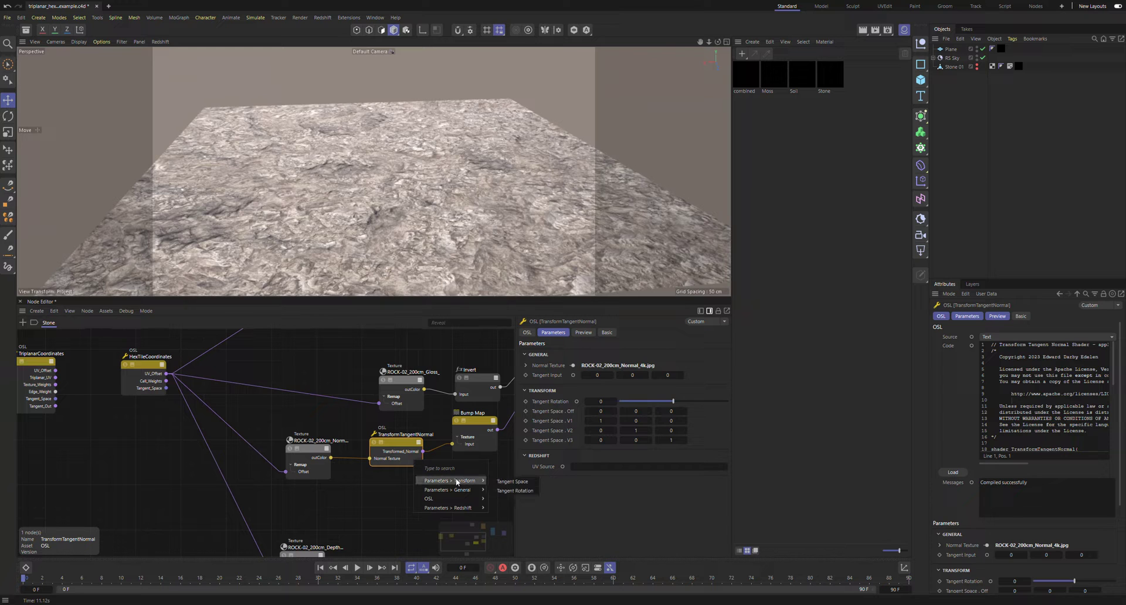
{"action": "left_click", "coordinate": [507, 482]}
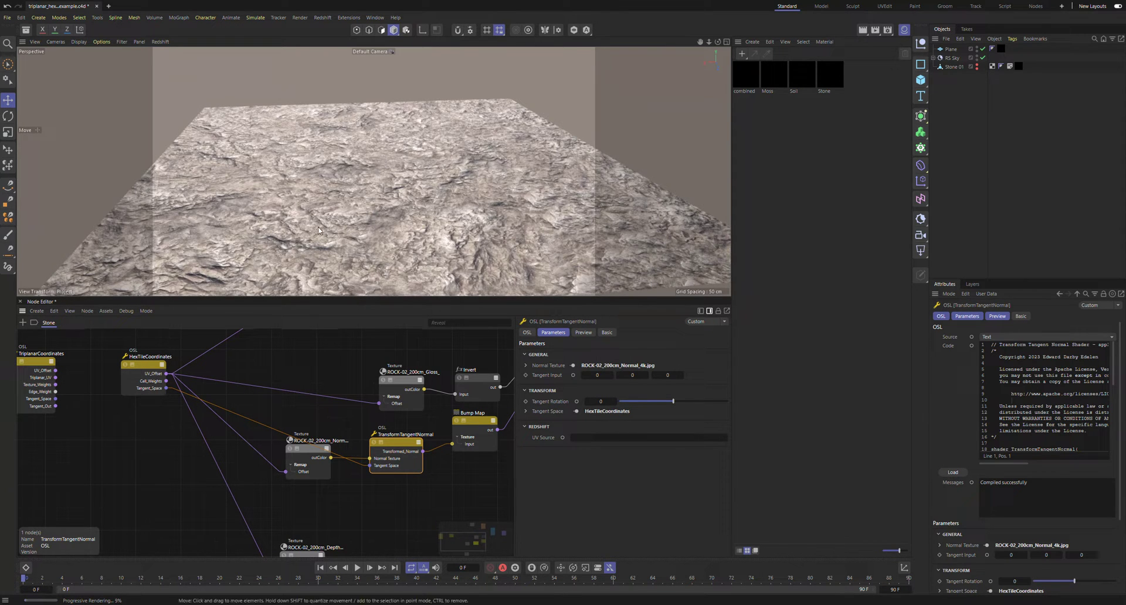
Step: Try different Random Rotate values on HexTileCoordinates to check the surface lighting, and return it to 360
{"action": "right_click_drag", "start_coordinate": [399, 217], "coordinate": [317, 246], "text": "alt"}
{"action": "left_click_drag", "start_coordinate": [316, 246], "coordinate": [278, 287], "text": "alt"}
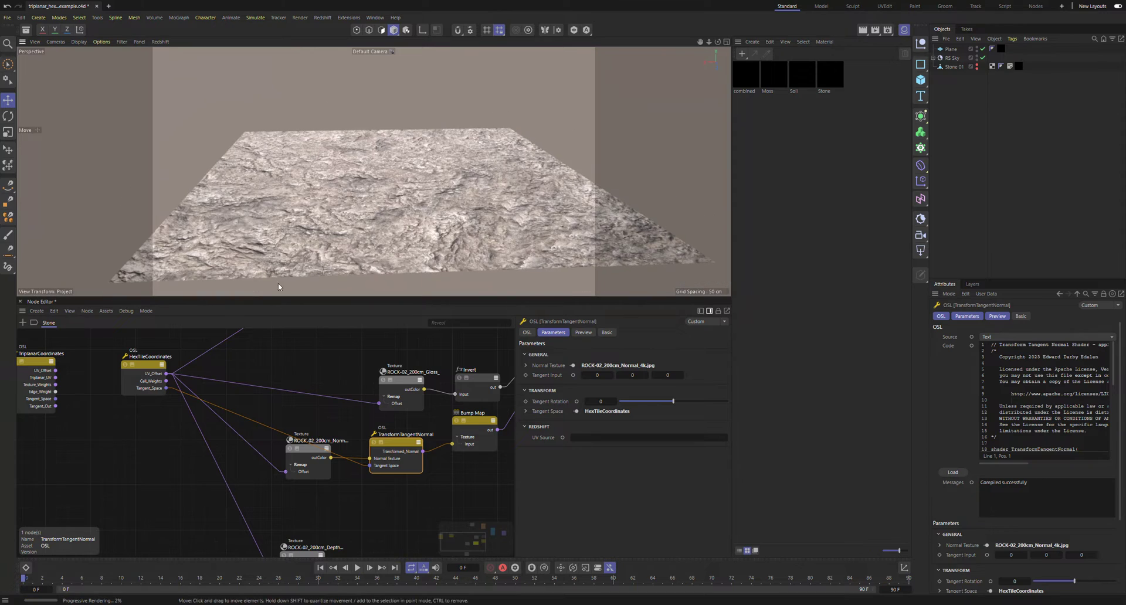
{"action": "left_click_drag", "start_coordinate": [303, 214], "coordinate": [296, 251], "text": "alt"}
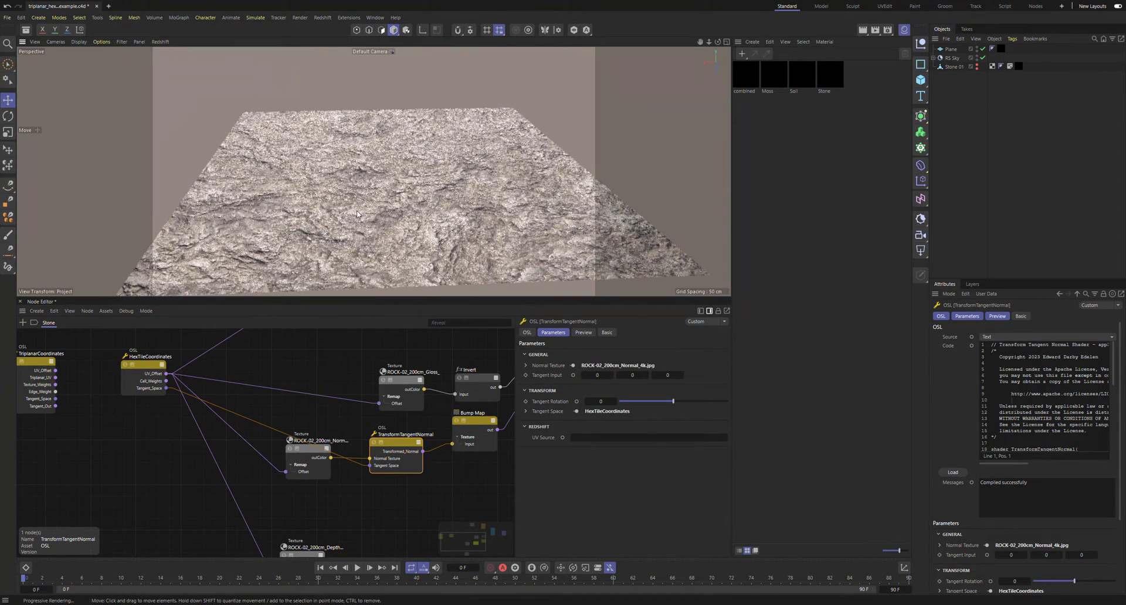
{"action": "left_click", "coordinate": [152, 365]}
{"action": "scroll", "coordinate": [594, 527], "scroll_direction": "down", "scroll_amount": 5}
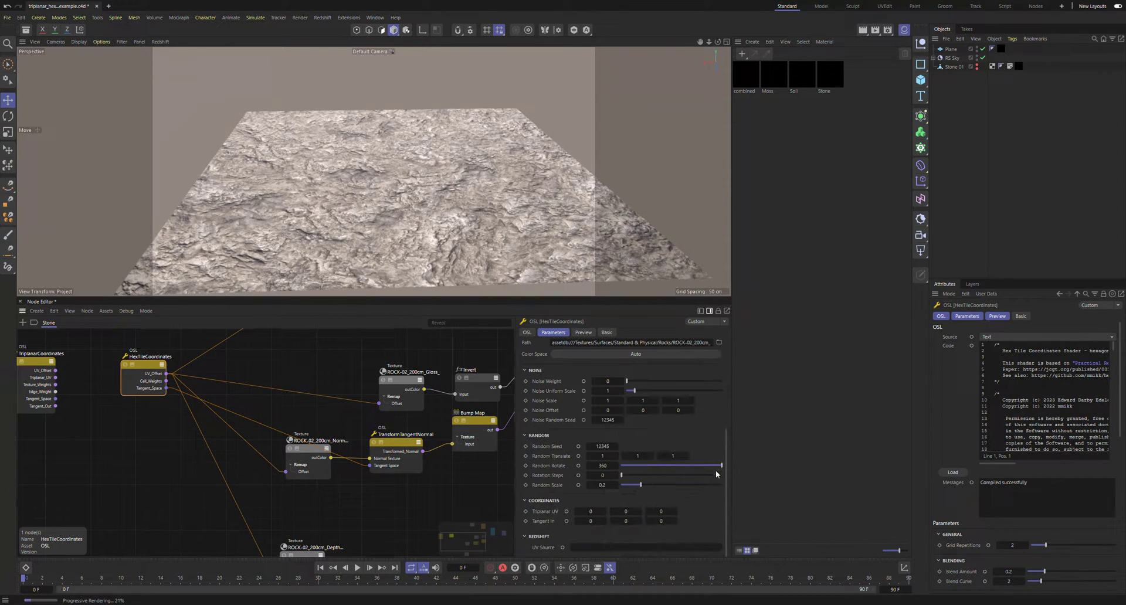
{"action": "mouse_move", "coordinate": [711, 466]}
{"action": "left_mouse_down"}
{"action": "mouse_move", "coordinate": [597, 466]}
{"action": "mouse_move", "coordinate": [733, 463]}
{"action": "left_mouse_up"}
Step: Shift the Output node slightly downward and review the connections running from HexTileCoordinates through the stone material
{"action": "scroll", "coordinate": [165, 369], "scroll_direction": "down", "scroll_amount": 4}
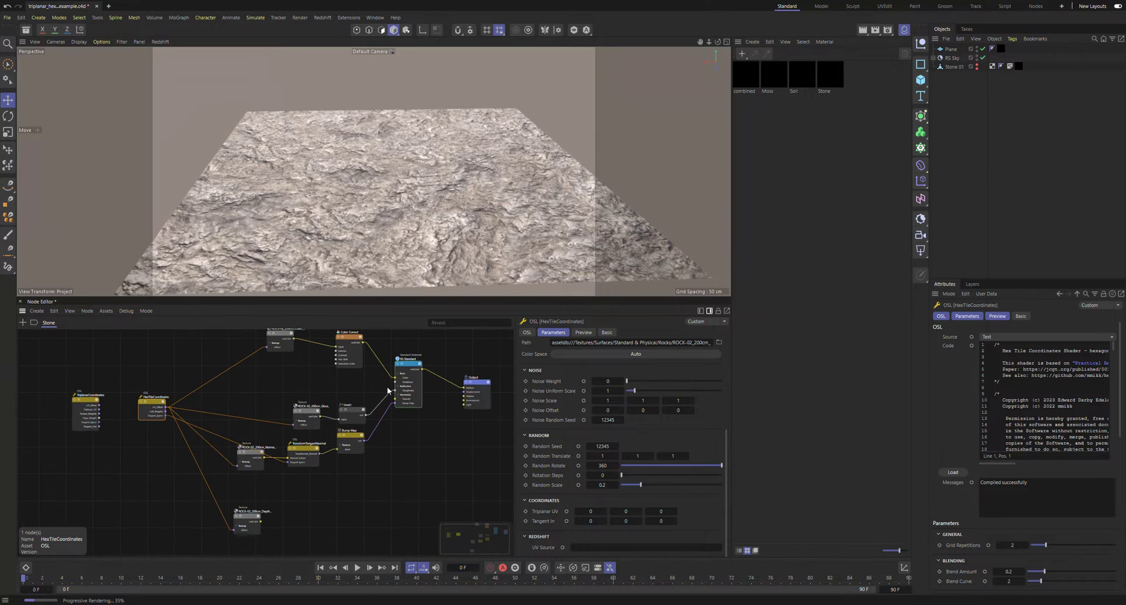
{"action": "left_click_drag", "start_coordinate": [478, 384], "coordinate": [478, 398]}
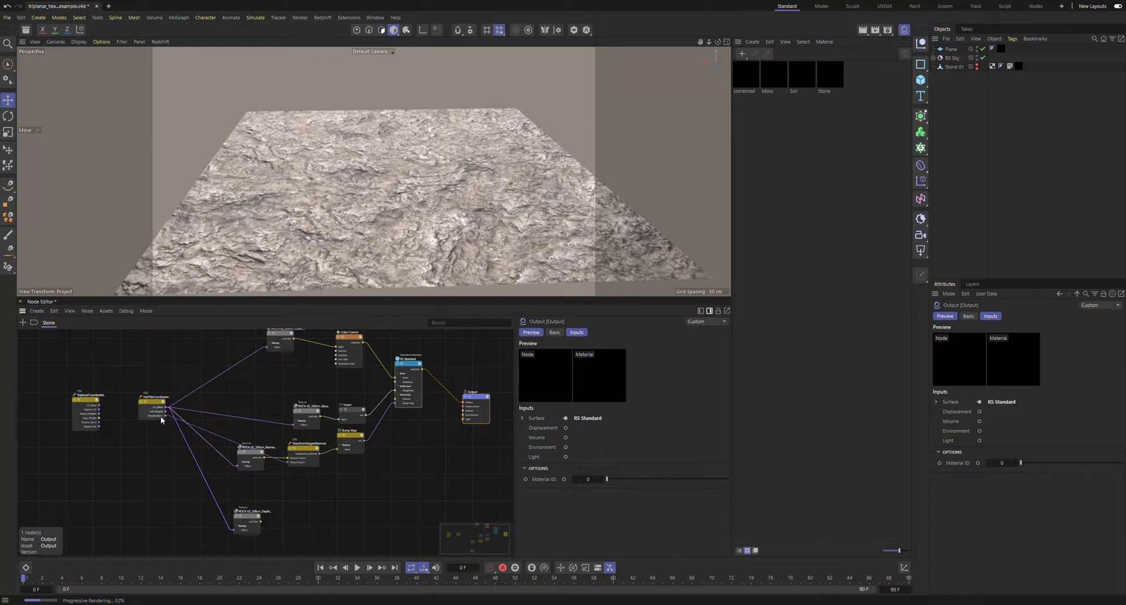
{"action": "scroll", "coordinate": [163, 415], "scroll_direction": "up", "scroll_amount": 2}
{"action": "middle_click_drag", "start_coordinate": [369, 362], "coordinate": [298, 381]}
{"action": "scroll", "coordinate": [298, 381], "scroll_direction": "down", "scroll_amount": 2}
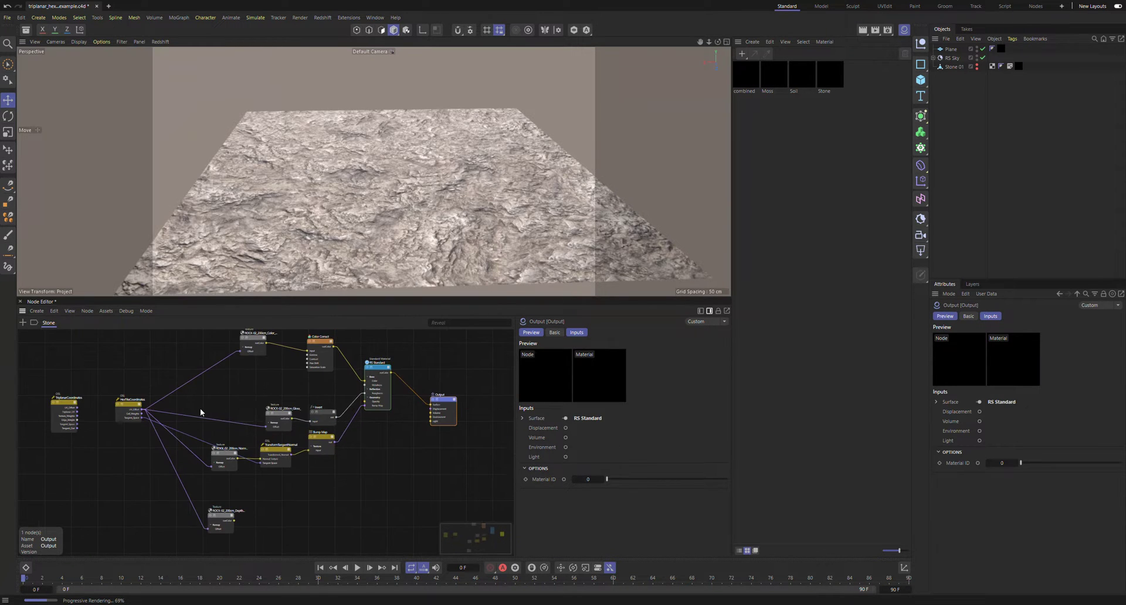
{"action": "scroll", "coordinate": [201, 413], "scroll_direction": "up", "scroll_amount": 2}
{"action": "scroll", "coordinate": [101, 416], "scroll_direction": "up", "scroll_amount": 1}
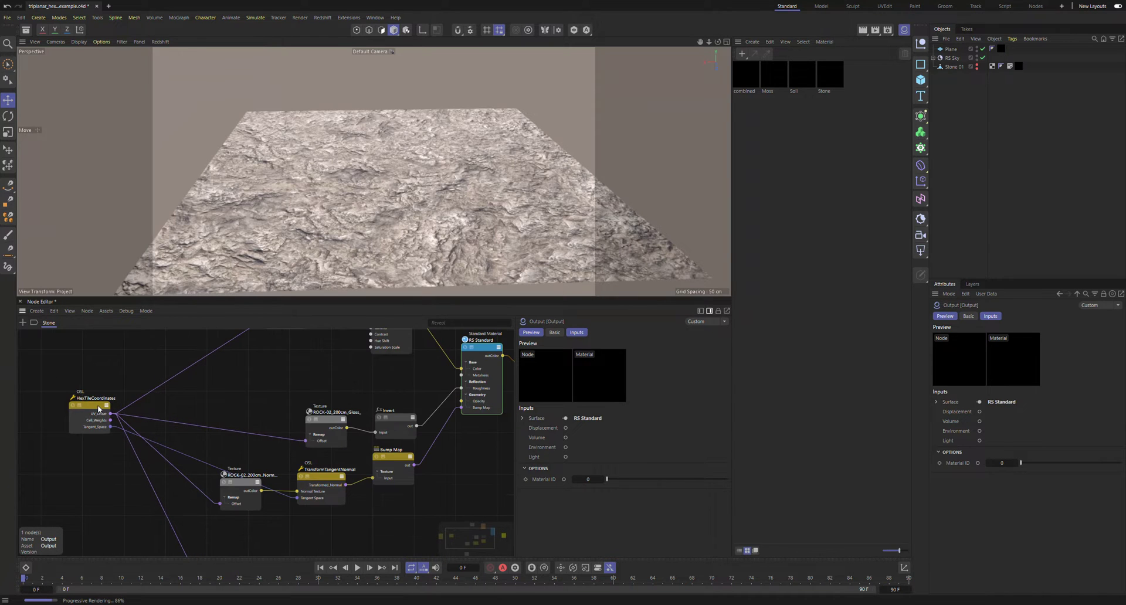
Step: Connect the Cell_Weights output of HexTileCoordinates to the Surface input of the Output node to preview the hex cells on the plane
{"action": "left_click", "coordinate": [98, 410]}
{"action": "scroll", "coordinate": [270, 398], "scroll_direction": "down", "scroll_amount": 3}
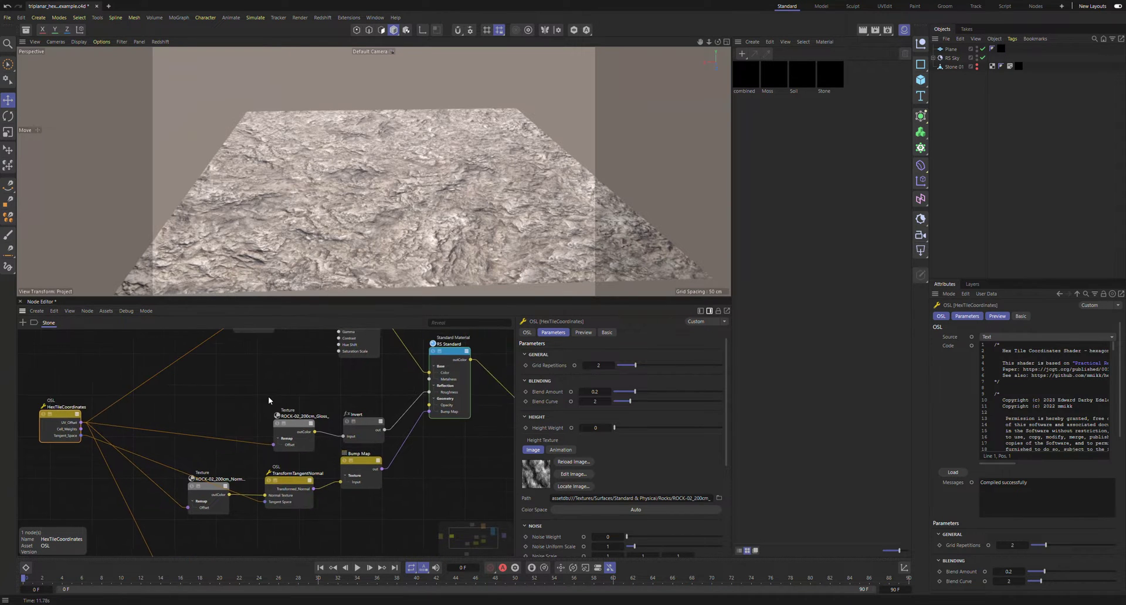
{"action": "left_click_drag", "start_coordinate": [124, 423], "coordinate": [474, 407]}
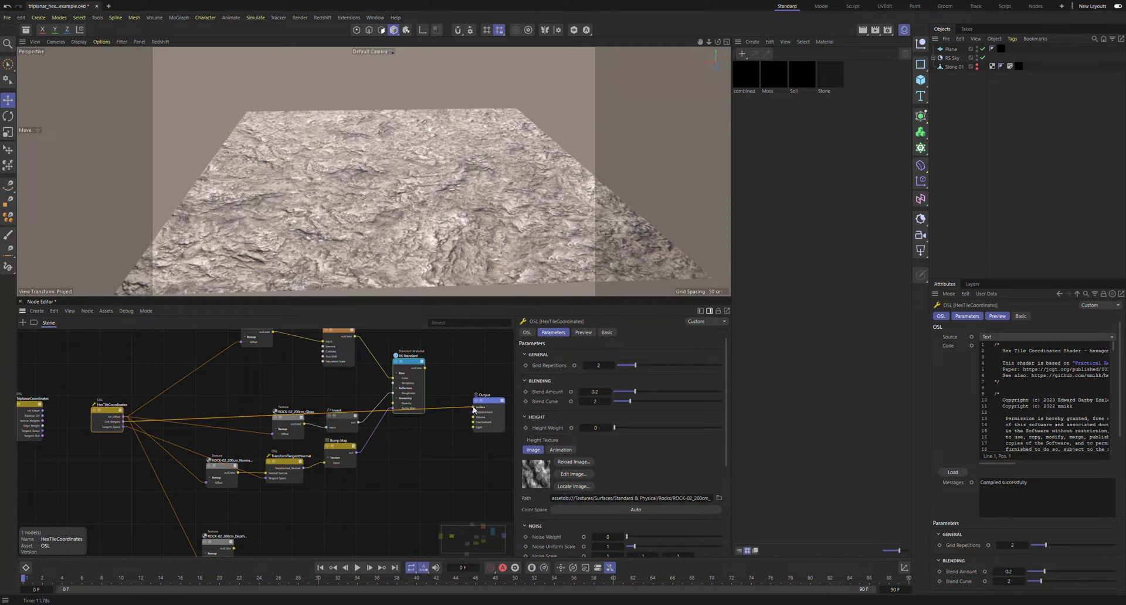
{"action": "left_click_drag", "start_coordinate": [390, 189], "coordinate": [421, 198], "text": "alt"}
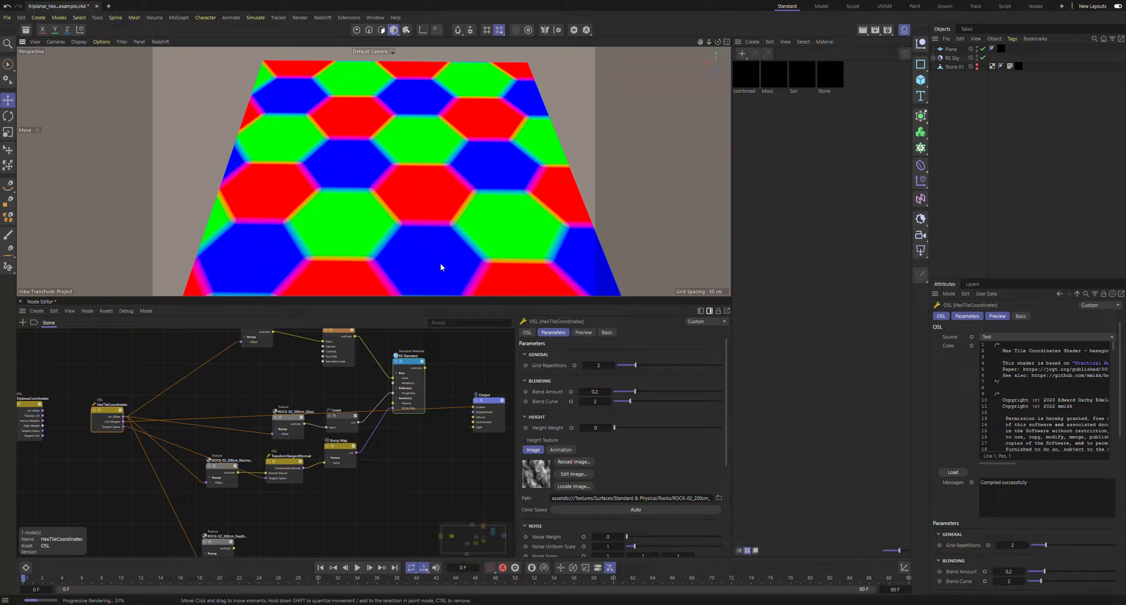
{"action": "left_click_drag", "start_coordinate": [441, 267], "coordinate": [387, 212], "text": "alt"}
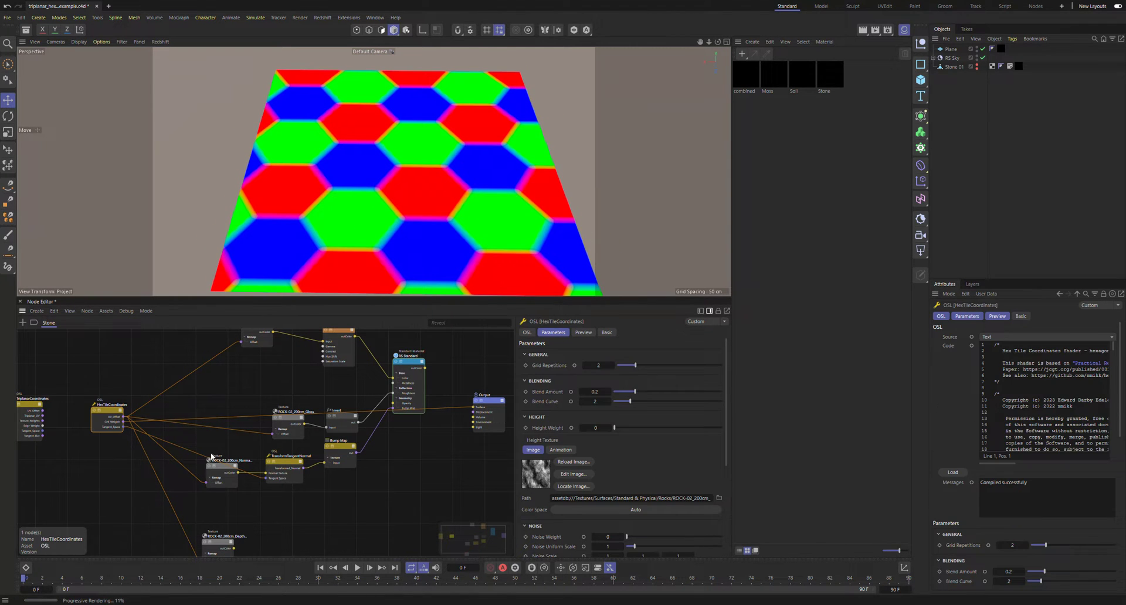
Step: Try a Grid Repetitions value of about 3 on HexTileCoordinates and return it to 2
{"action": "mouse_move", "coordinate": [630, 366]}
{"action": "left_mouse_down"}
{"action": "mouse_move", "coordinate": [639, 367]}
{"action": "mouse_move", "coordinate": [617, 367]}
{"action": "mouse_move", "coordinate": [709, 364]}
{"action": "mouse_move", "coordinate": [607, 364]}
{"action": "mouse_move", "coordinate": [647, 365]}
{"action": "left_mouse_up"}
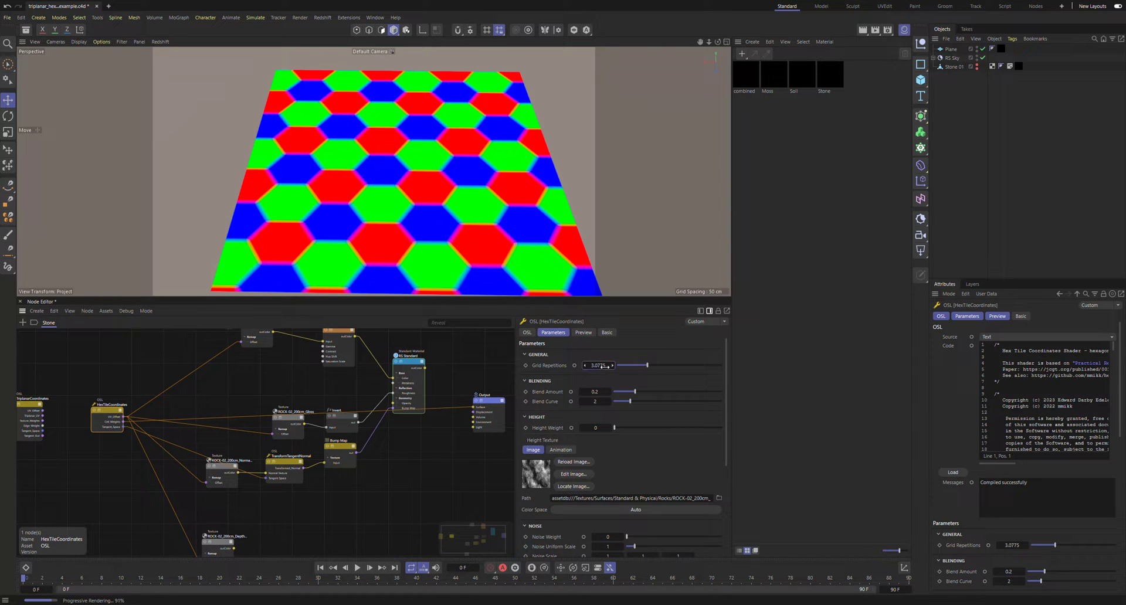
{"action": "key", "text": "Return"}
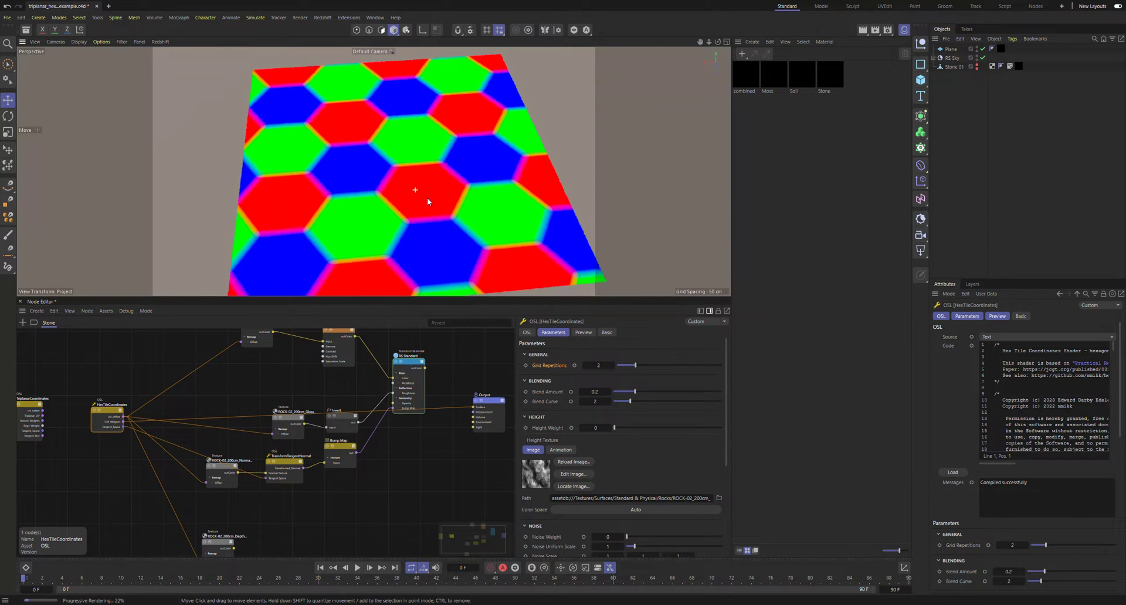
{"action": "scroll", "coordinate": [409, 203], "scroll_direction": "up", "scroll_amount": 1}
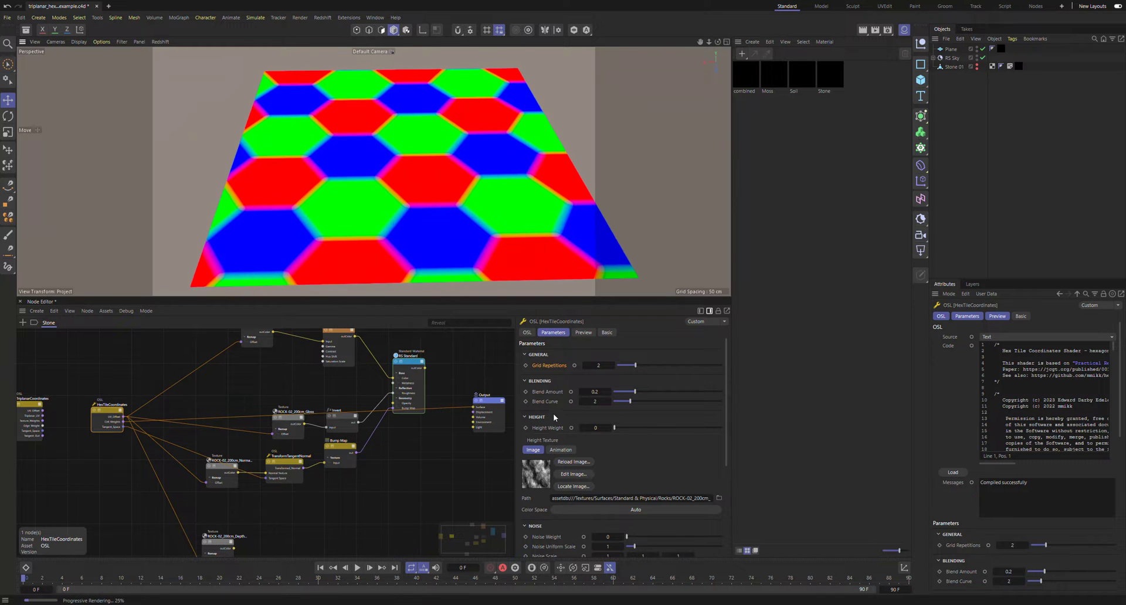
Step: Set Blend Amount to 0 on HexTileCoordinates, then try a Height Weight of 1 and return it to 0
{"action": "left_click_drag", "start_coordinate": [634, 391], "coordinate": [610, 392]}
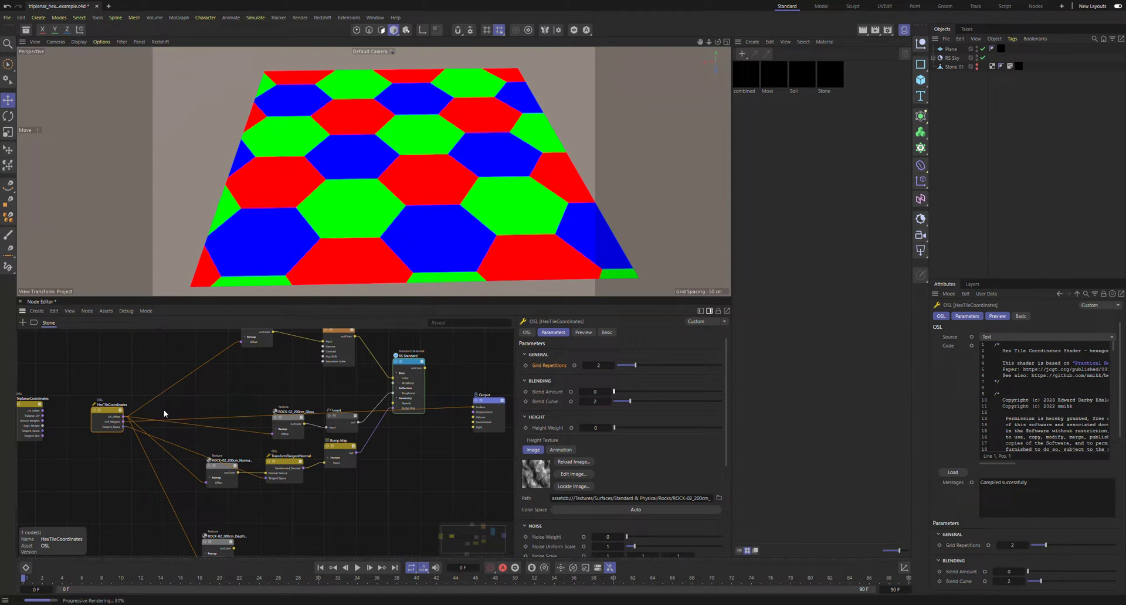
{"action": "left_click_drag", "start_coordinate": [111, 420], "coordinate": [112, 415]}
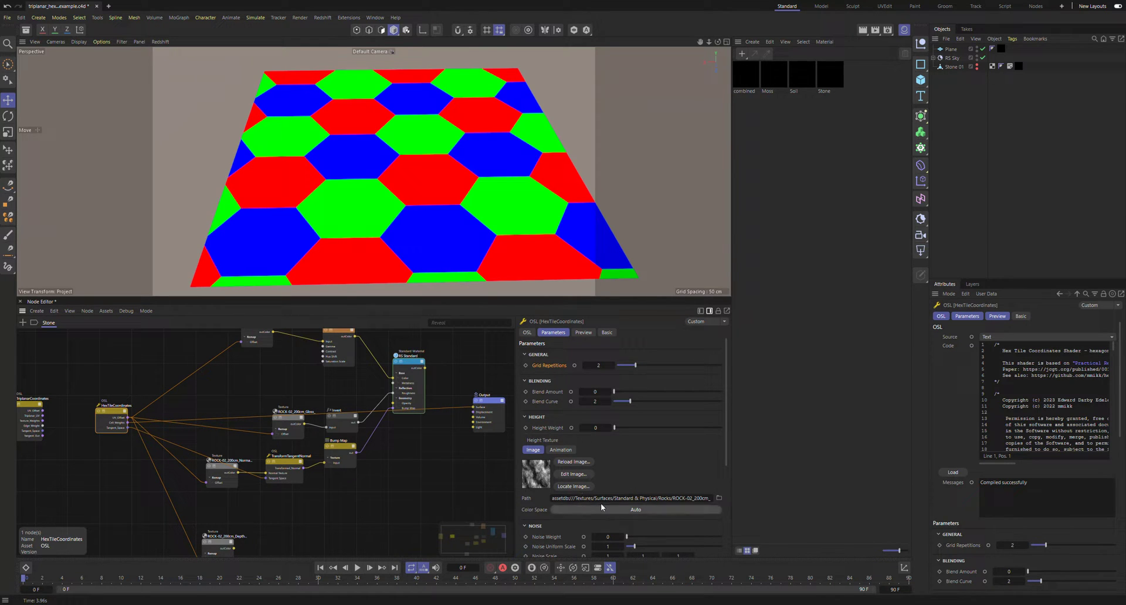
{"action": "left_click_drag", "start_coordinate": [618, 427], "coordinate": [749, 431]}
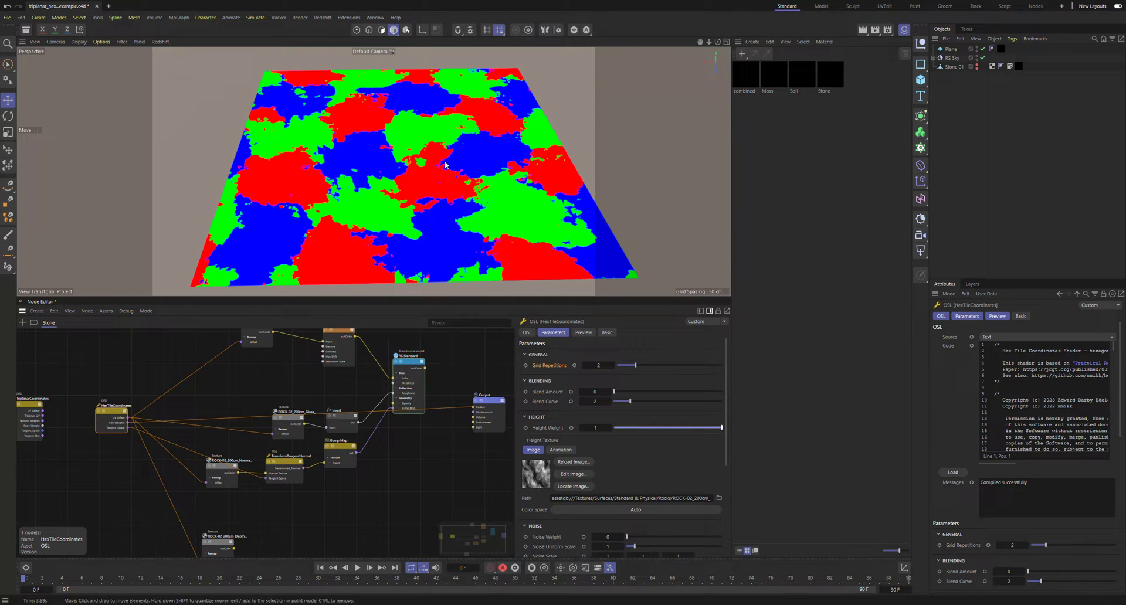
{"action": "left_click_drag", "start_coordinate": [721, 428], "coordinate": [613, 428]}
Step: Set Noise Weight to about 0.678 and Blend Amount to about 0.256 on HexTileCoordinates to distort and soften the cell edges
{"action": "scroll", "coordinate": [546, 505], "scroll_direction": "down", "scroll_amount": 2}
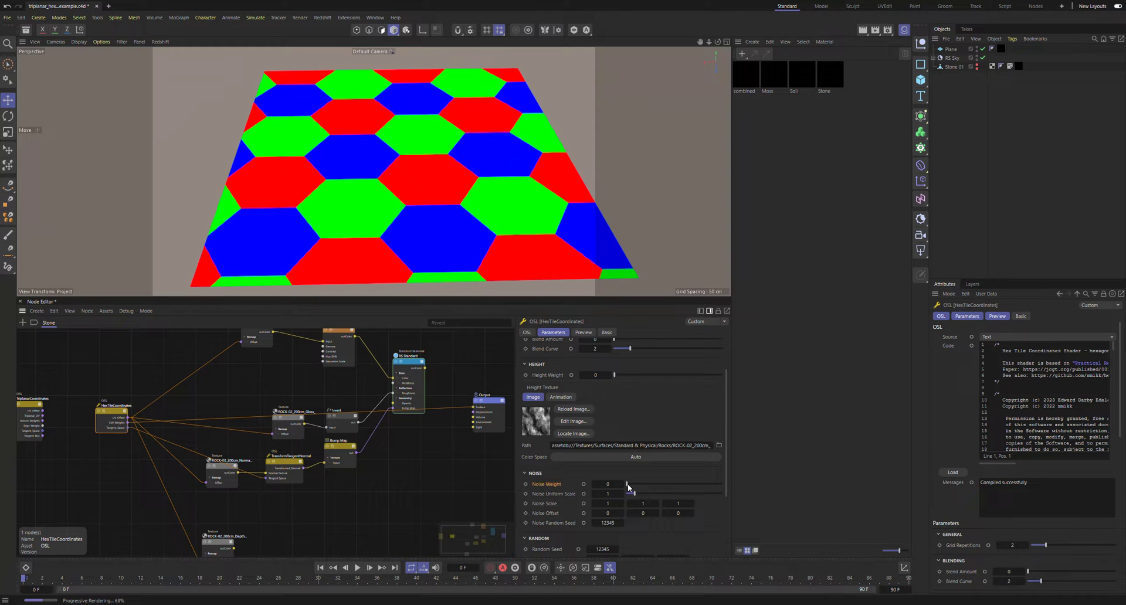
{"action": "left_click_drag", "start_coordinate": [627, 485], "coordinate": [690, 483]}
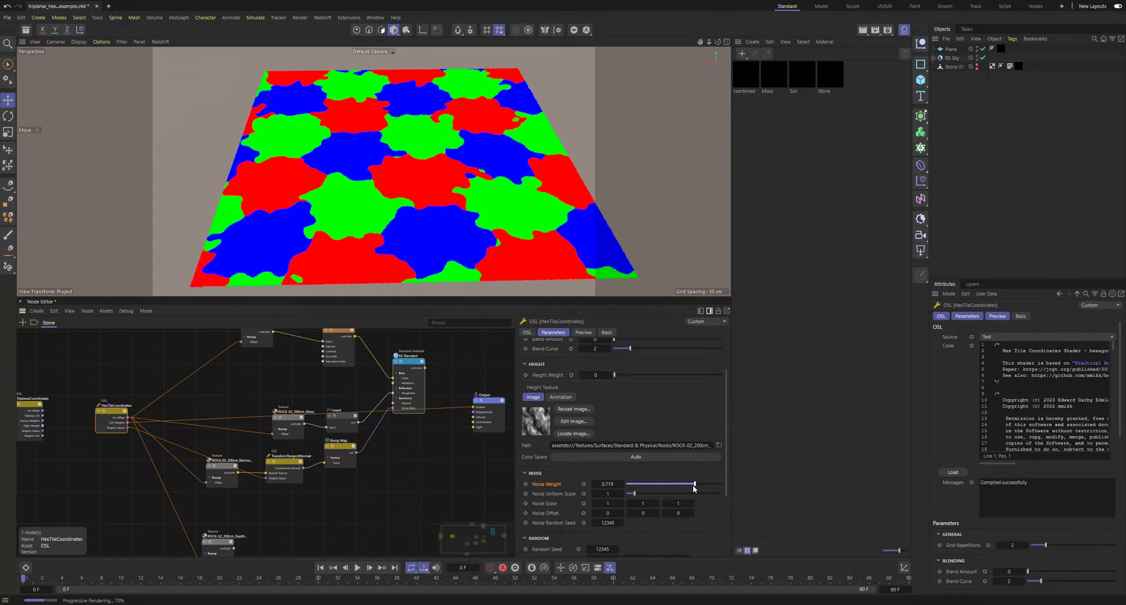
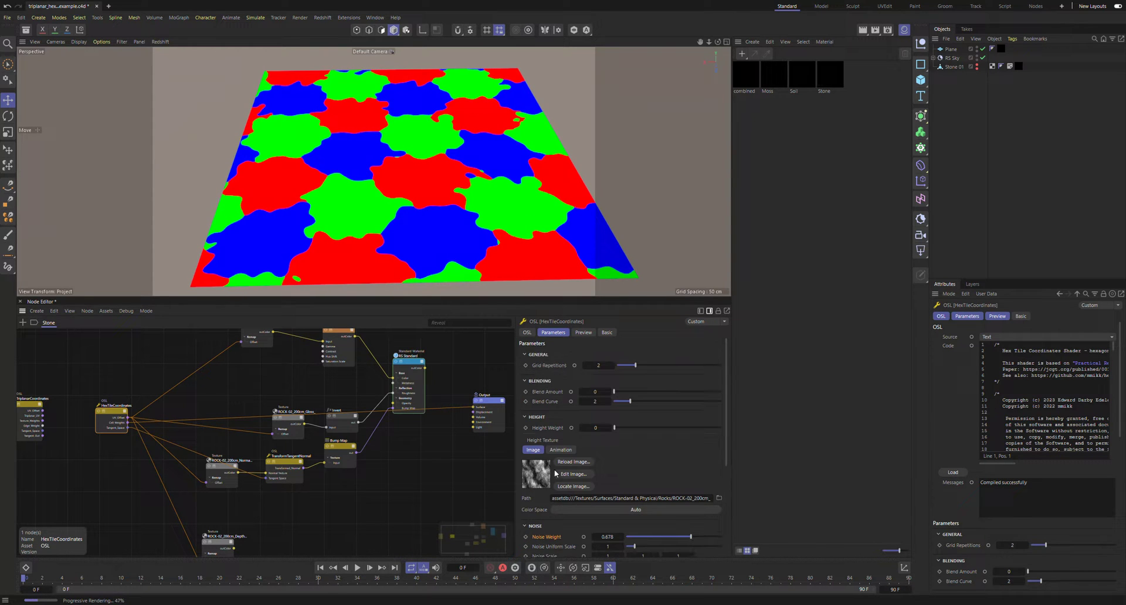
{"action": "left_click_drag", "start_coordinate": [616, 394], "coordinate": [642, 395]}
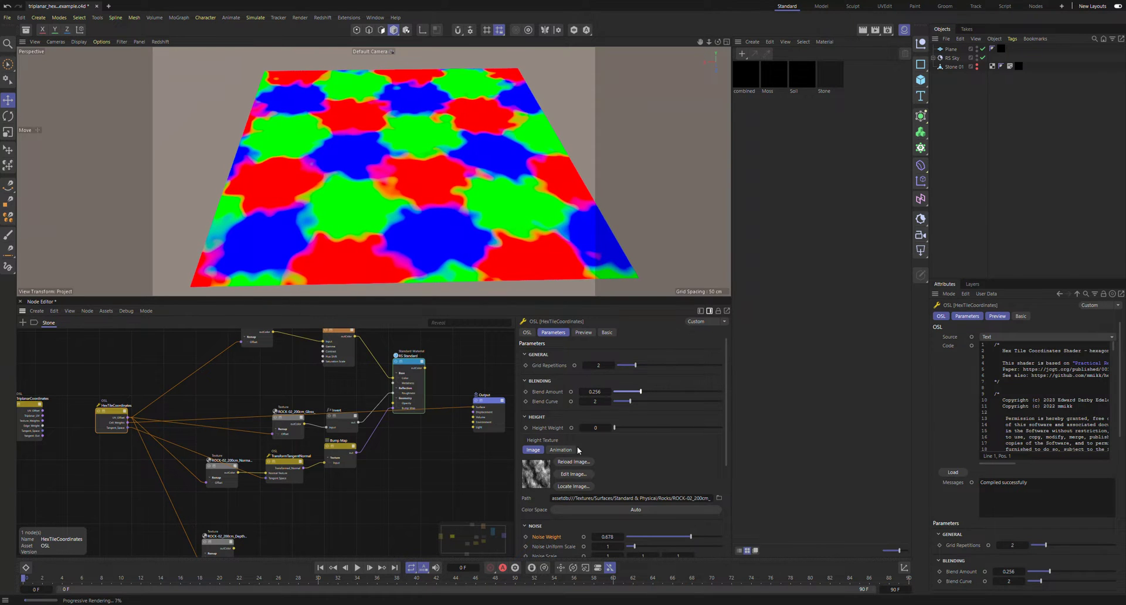
{"action": "scroll", "coordinate": [536, 495], "scroll_direction": "down", "scroll_amount": 3}
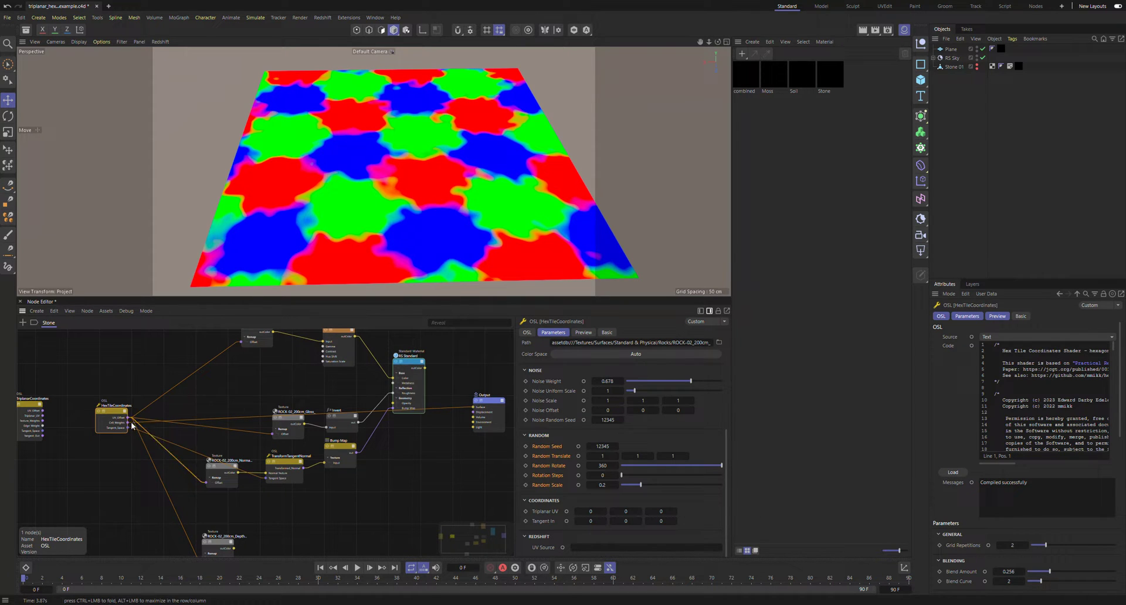
Step: Reconnect the RS Standard material to the Surface input of the Output node and set Noise Weight to 0 on HexTileCoordinates
{"action": "left_click_drag", "start_coordinate": [425, 370], "coordinate": [474, 408]}
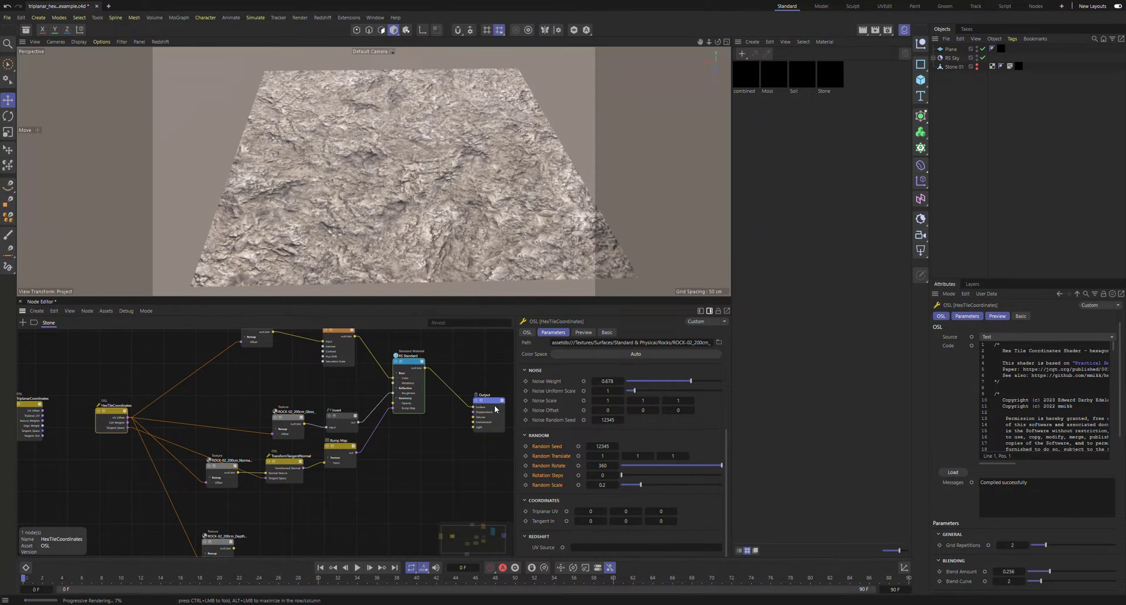
{"action": "left_click_drag", "start_coordinate": [682, 381], "coordinate": [569, 382]}
{"action": "scroll", "coordinate": [557, 417], "scroll_direction": "up", "scroll_amount": 2}
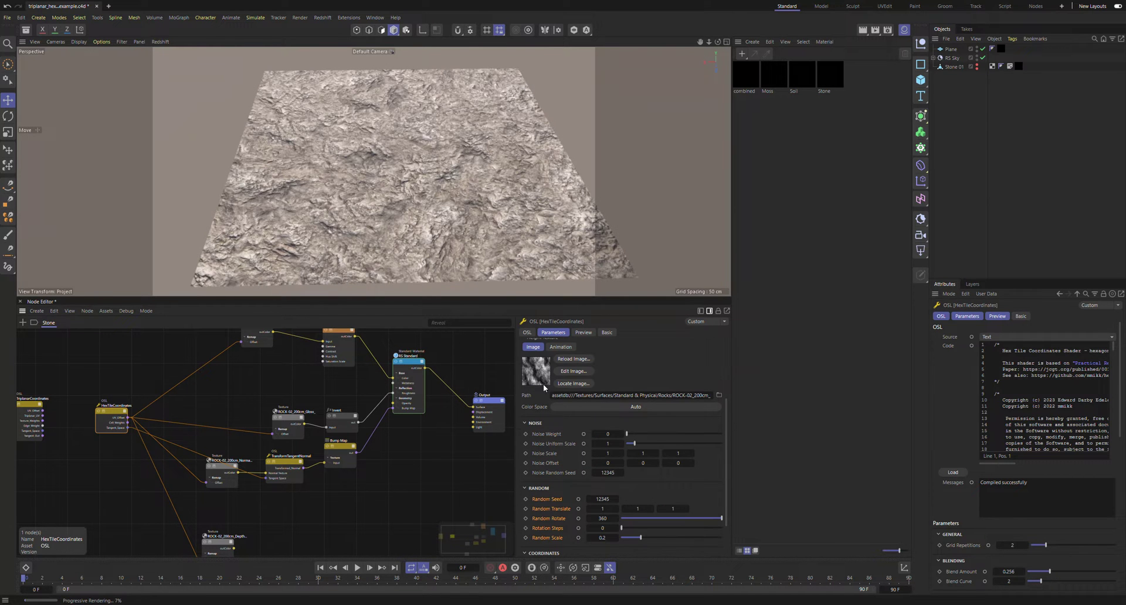
Step: Adjust a Redshift viewport rendering option and reframe the view of the rock plane
{"action": "left_click", "coordinate": [160, 43]}
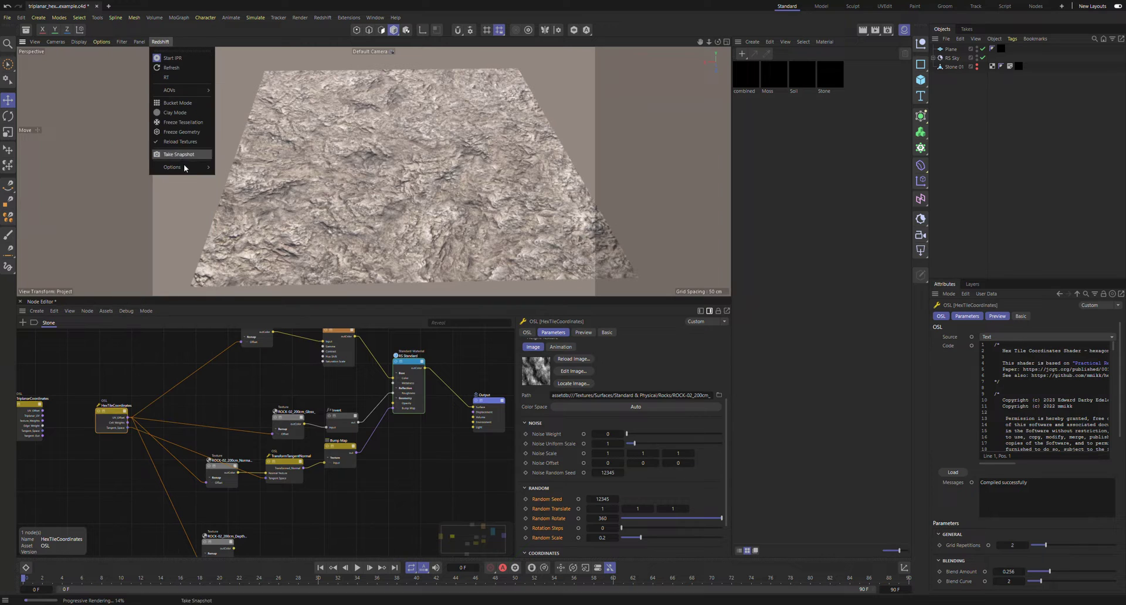
{"action": "mouse_move", "coordinate": [187, 168]}
{"action": "left_click", "coordinate": [271, 170]}
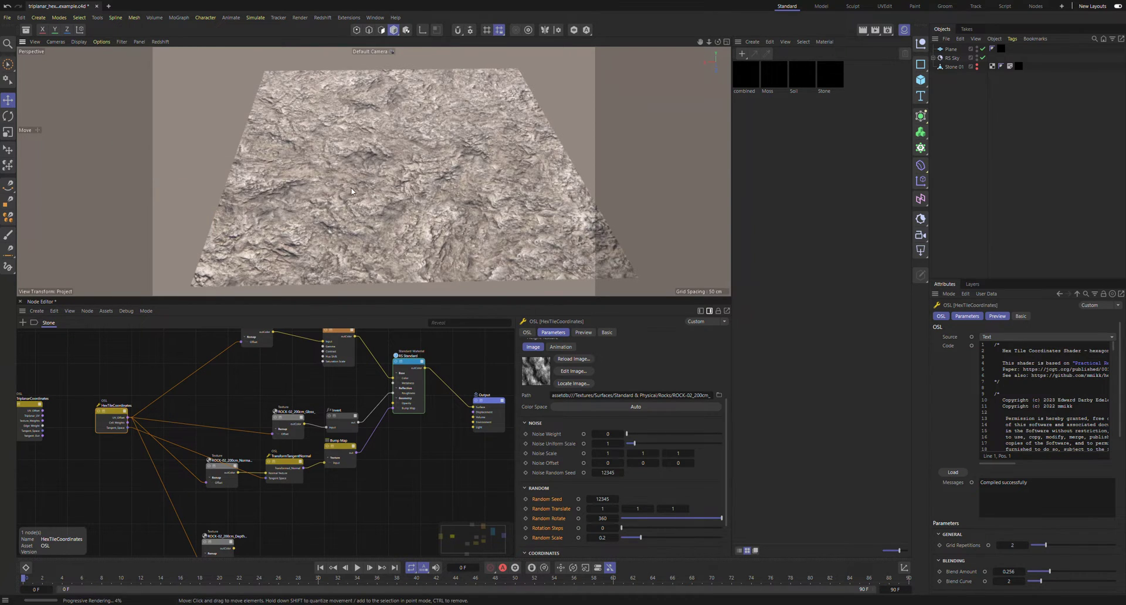
{"action": "right_click_drag", "start_coordinate": [376, 189], "coordinate": [397, 192], "text": "alt"}
{"action": "scroll", "coordinate": [428, 205], "scroll_direction": "down", "scroll_amount": 3}
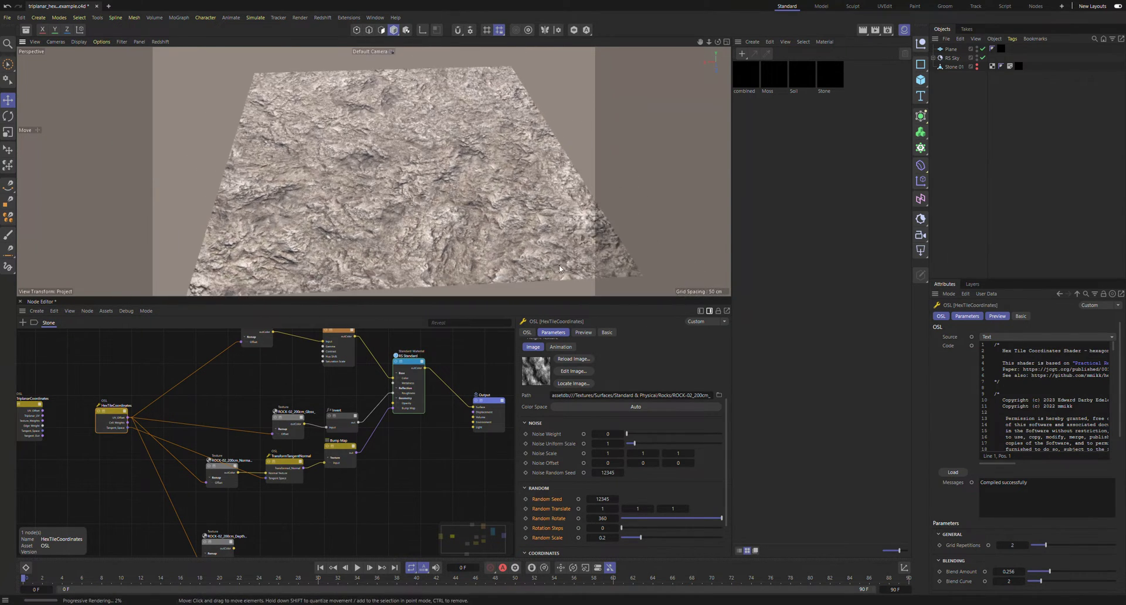
Step: Set Blend Amount to 0 on HexTileCoordinates and inspect the tile seams in the rock surface up close
{"action": "scroll", "coordinate": [572, 451], "scroll_direction": "up", "scroll_amount": 3}
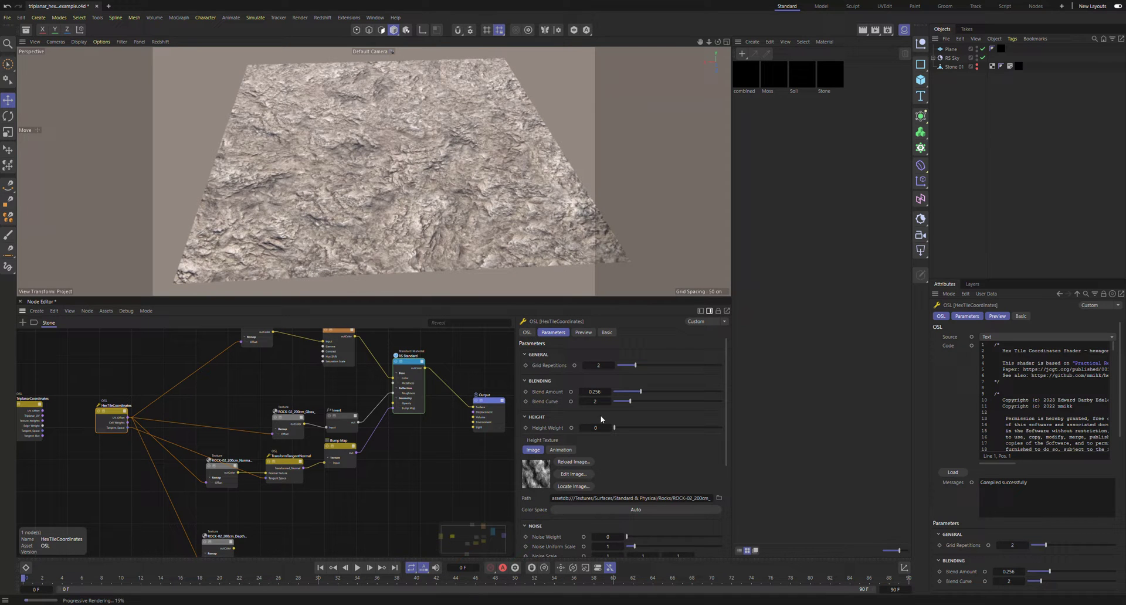
{"action": "left_click_drag", "start_coordinate": [632, 390], "coordinate": [609, 392]}
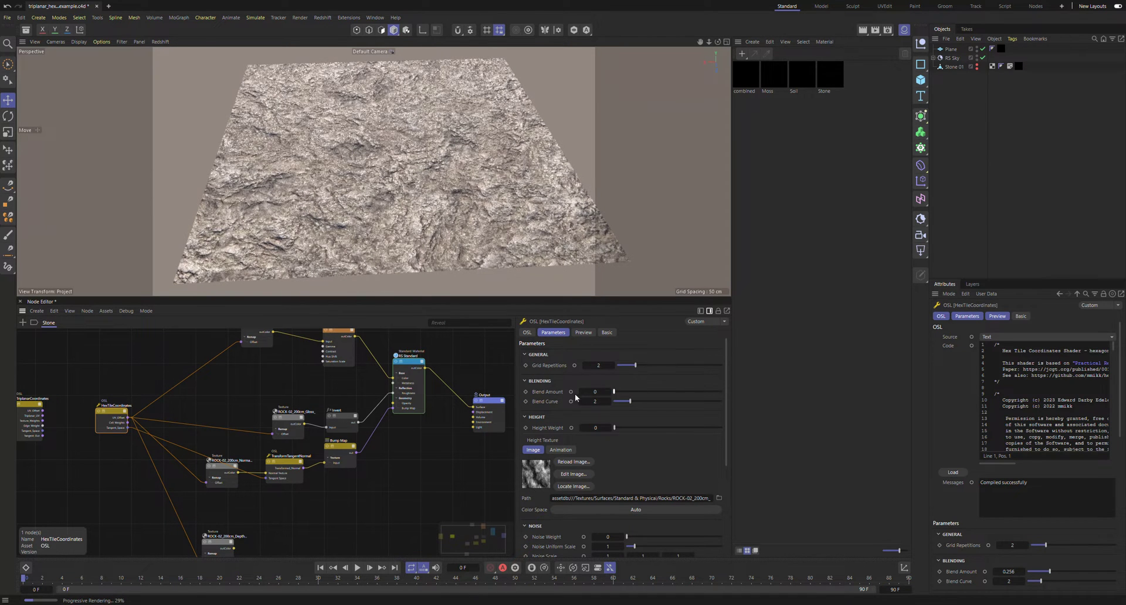
{"action": "scroll", "coordinate": [398, 200], "scroll_direction": "up", "scroll_amount": 5}
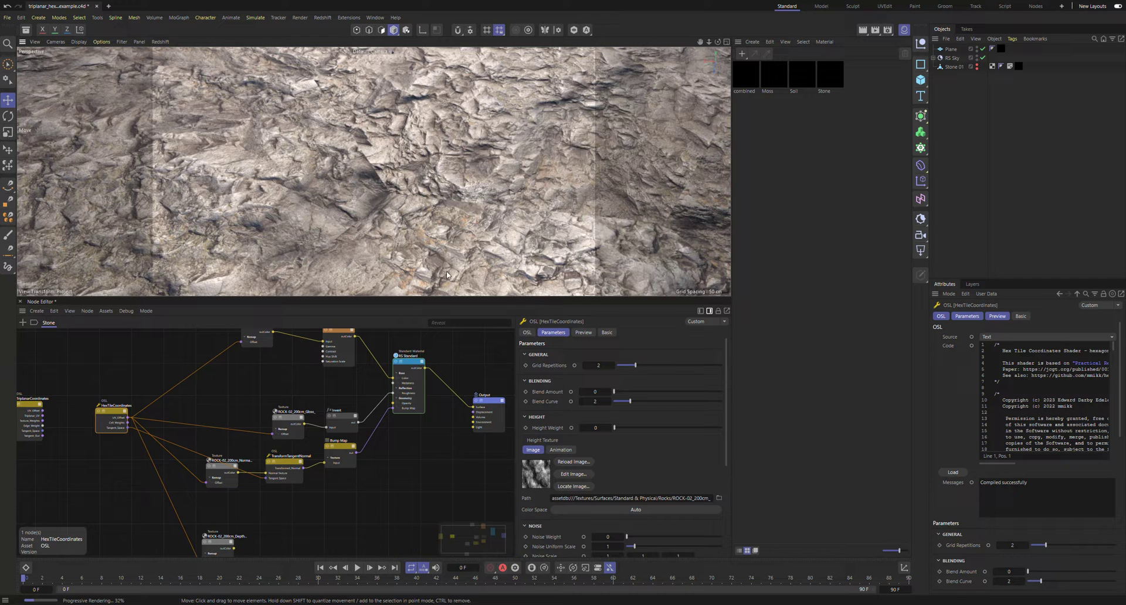
Step: Set Height Weight to 1 and Blend Amount to about 0.155 on HexTileCoordinates, checking the rock surface up close
{"action": "left_click_drag", "start_coordinate": [615, 427], "coordinate": [752, 427]}
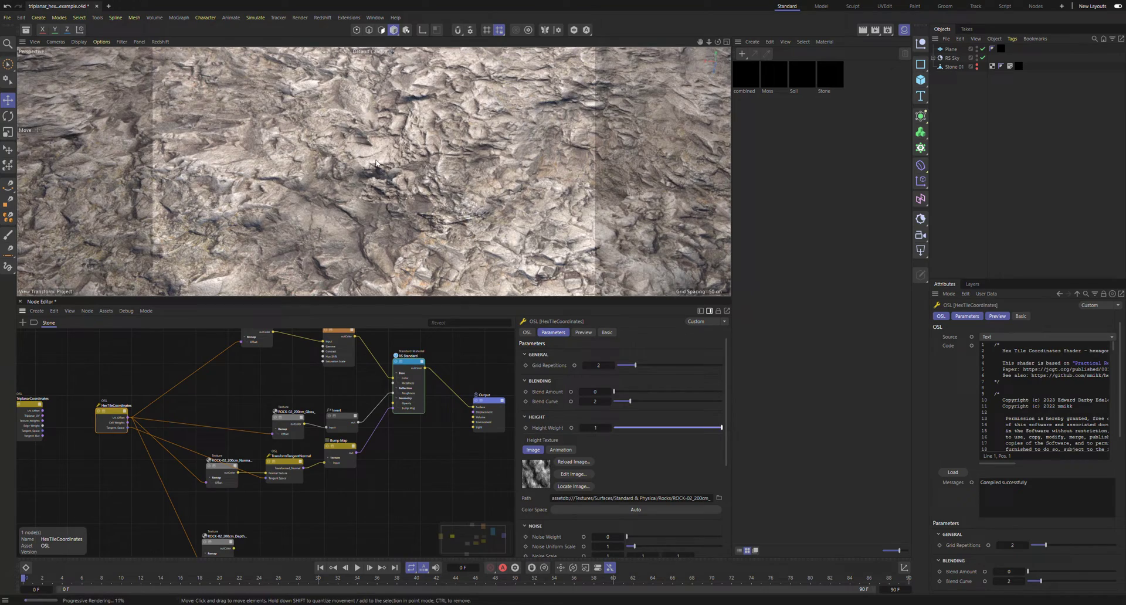
{"action": "scroll", "coordinate": [384, 199], "scroll_direction": "down", "scroll_amount": 3}
{"action": "middle_click_drag", "start_coordinate": [400, 199], "coordinate": [298, 184], "text": "alt"}
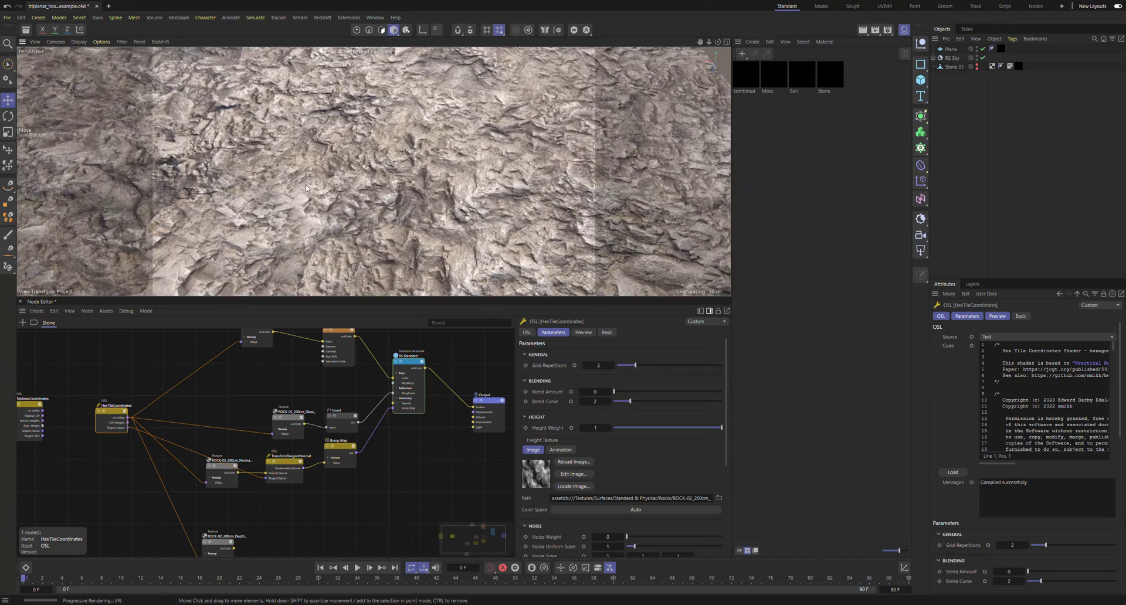
{"action": "left_click_drag", "start_coordinate": [305, 188], "coordinate": [387, 213], "text": "alt"}
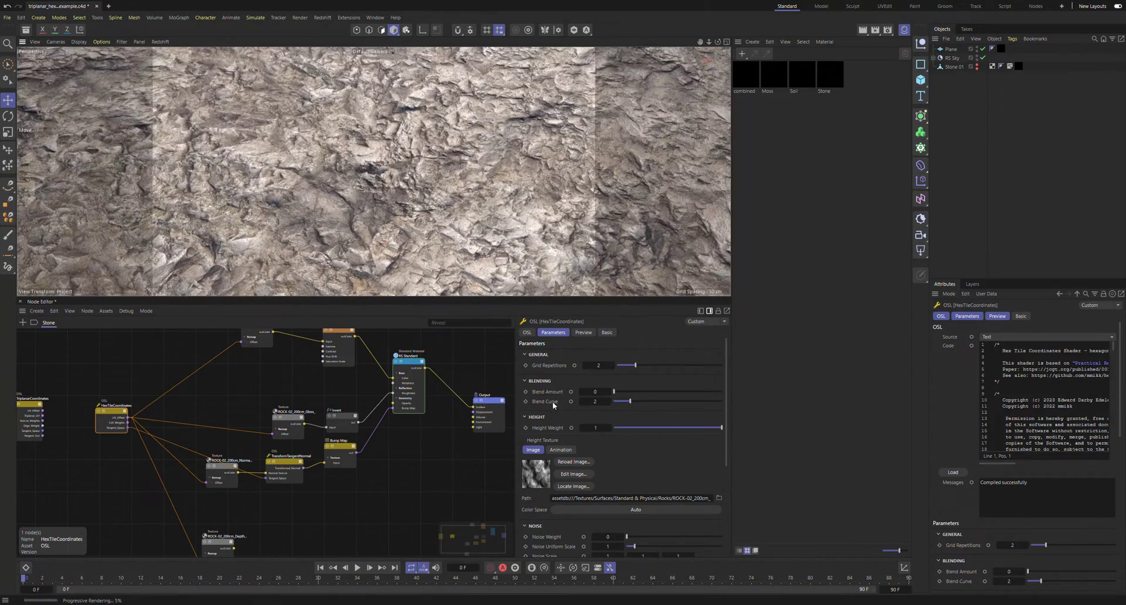
{"action": "mouse_move", "coordinate": [623, 392]}
{"action": "left_mouse_down"}
{"action": "mouse_move", "coordinate": [678, 391]}
{"action": "mouse_move", "coordinate": [582, 393]}
{"action": "mouse_move", "coordinate": [630, 393]}
{"action": "left_mouse_up"}
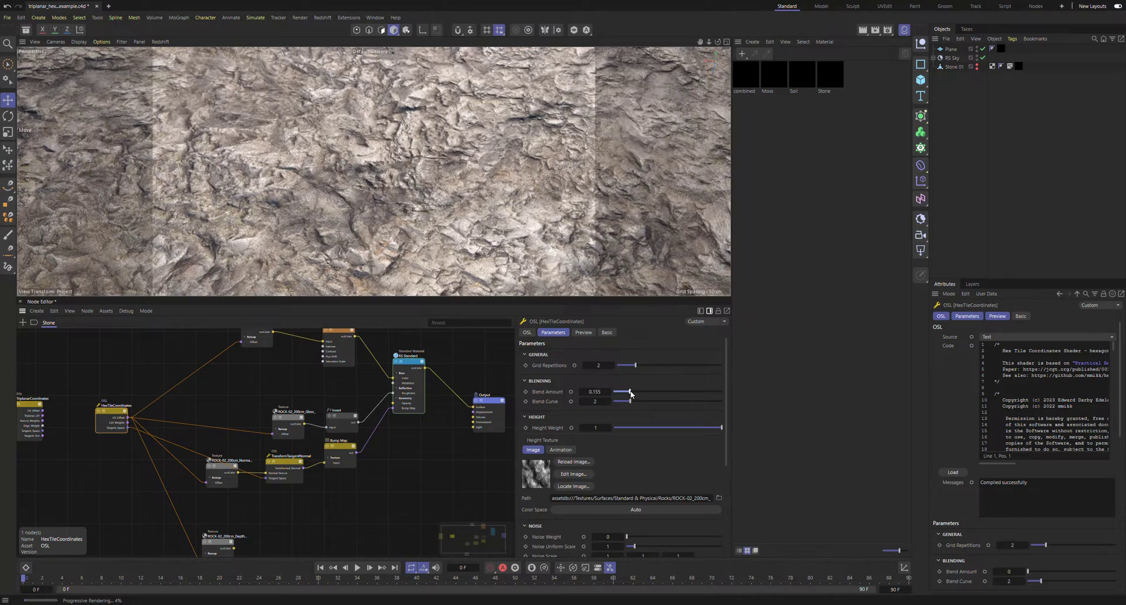
{"action": "scroll", "coordinate": [369, 205], "scroll_direction": "down", "scroll_amount": 10}
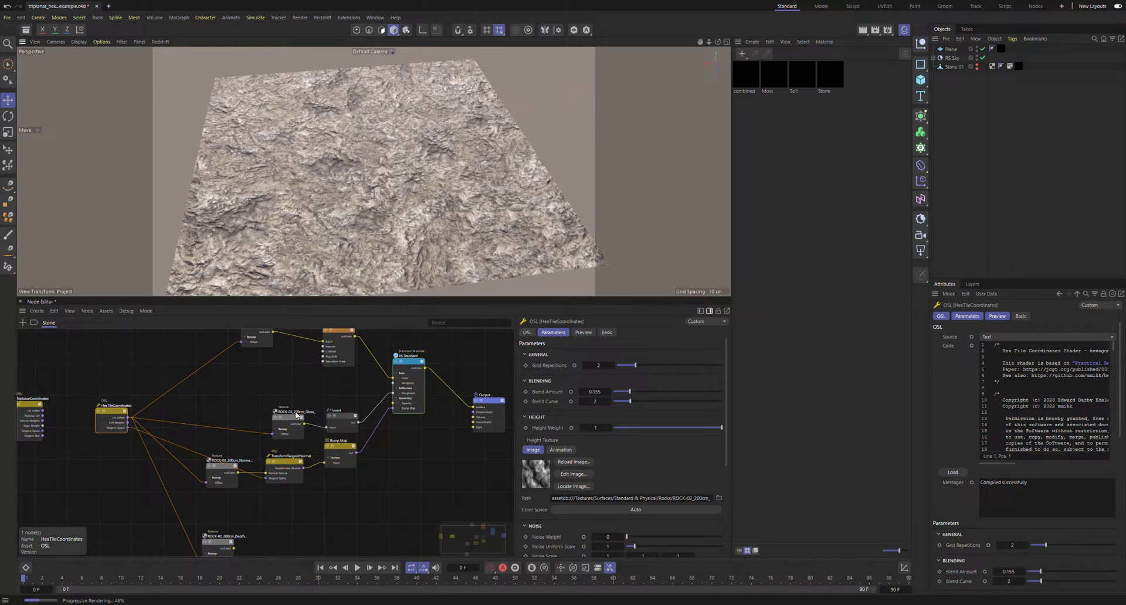
Step: Set the first two Random Translate values, Random Rotate and Random Scale to 0 on HexTileCoordinates and check the texture repetition
{"action": "scroll", "coordinate": [530, 485], "scroll_direction": "down", "scroll_amount": 5}
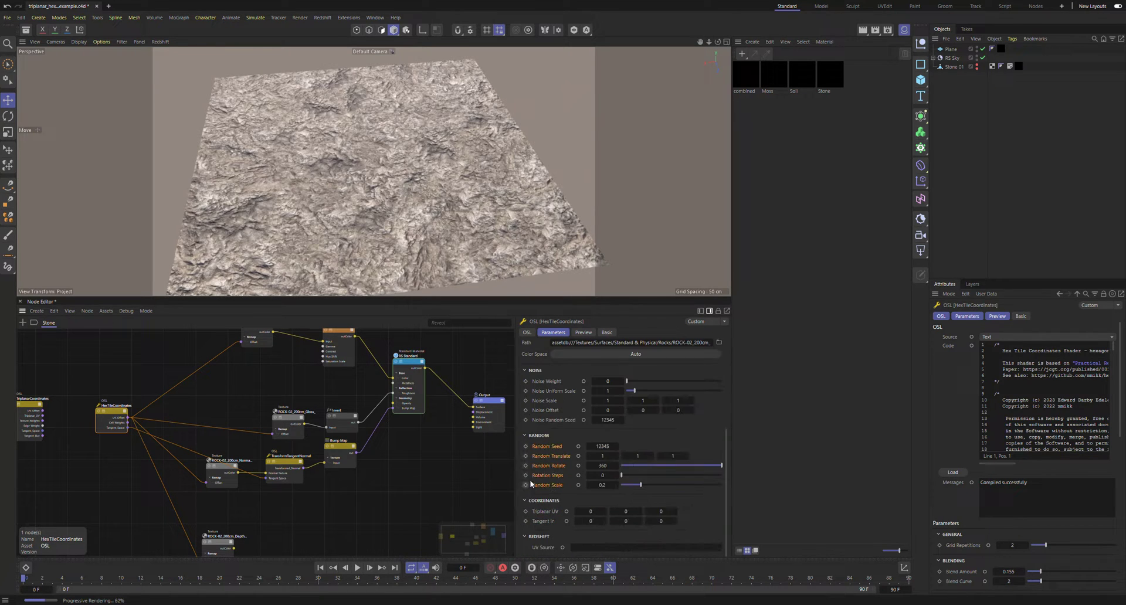
{"action": "left_click", "coordinate": [606, 455]}
{"action": "left_click", "coordinate": [552, 454]}
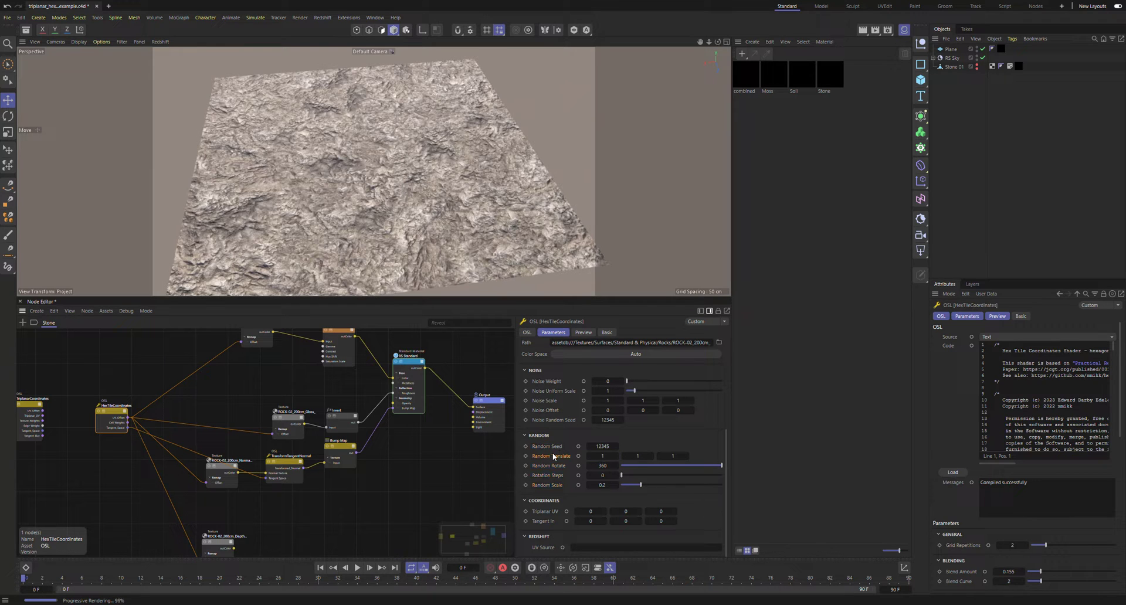
{"action": "left_click", "coordinate": [607, 457]}
{"action": "type", "text": "0"}
{"action": "key", "text": "Tab"}
{"action": "type", "text": "0"}
{"action": "key", "text": "Tab"}
{"action": "key", "text": "Tab"}
{"action": "type", "text": "0"}
{"action": "key", "text": "Tab"}
{"action": "key", "text": "Tab"}
{"action": "type", "text": "0"}
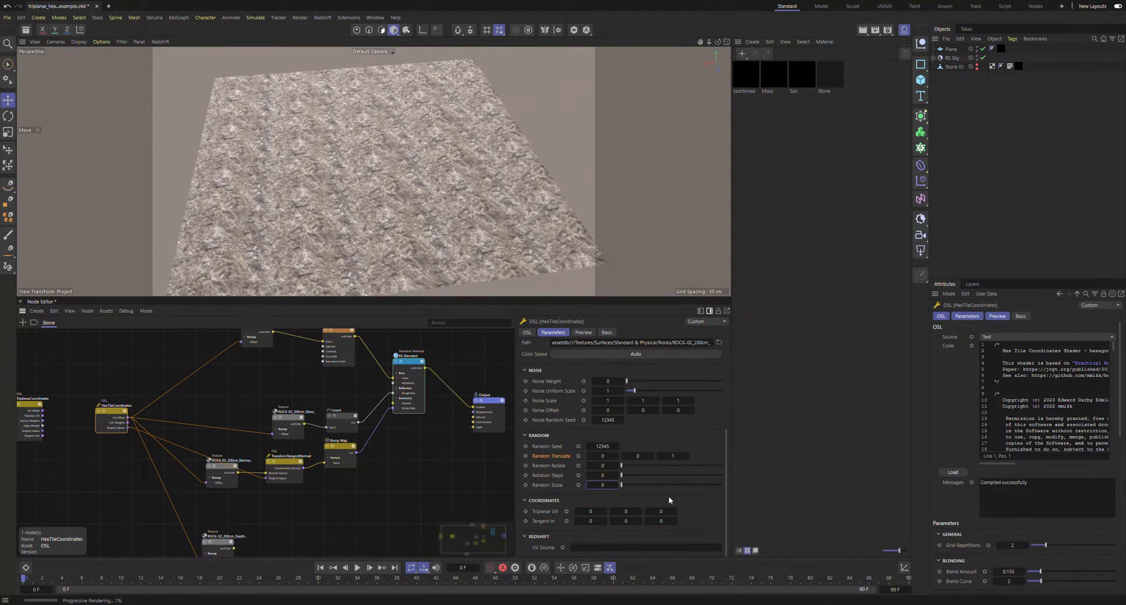
{"action": "key", "text": "Return"}
{"action": "scroll", "coordinate": [375, 182], "scroll_direction": "up", "scroll_amount": 6}
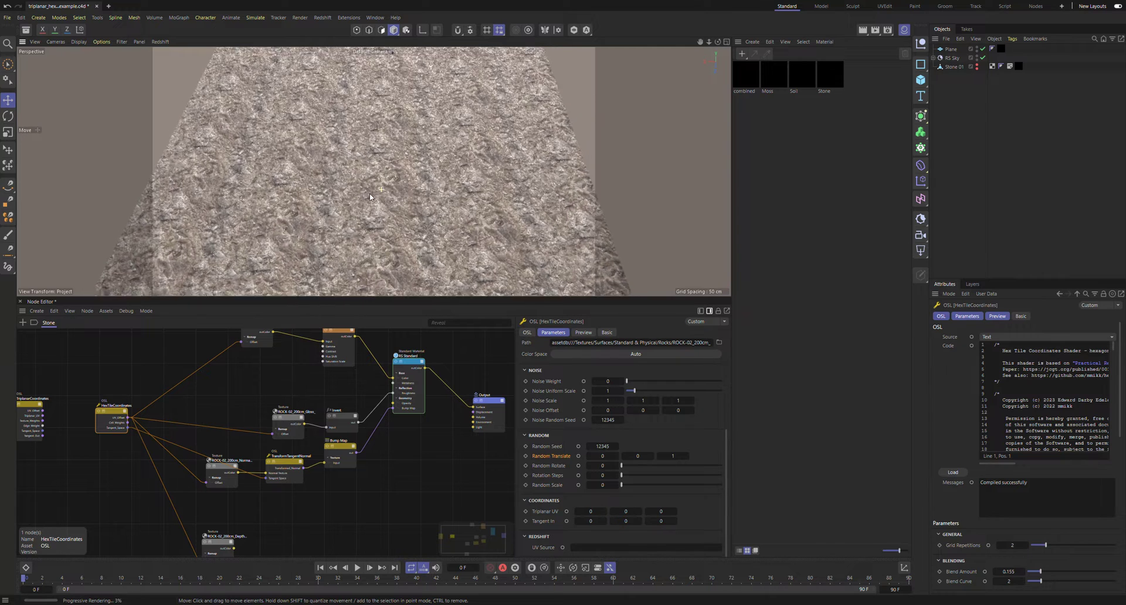
{"action": "scroll", "coordinate": [361, 198], "scroll_direction": "down", "scroll_amount": 6}
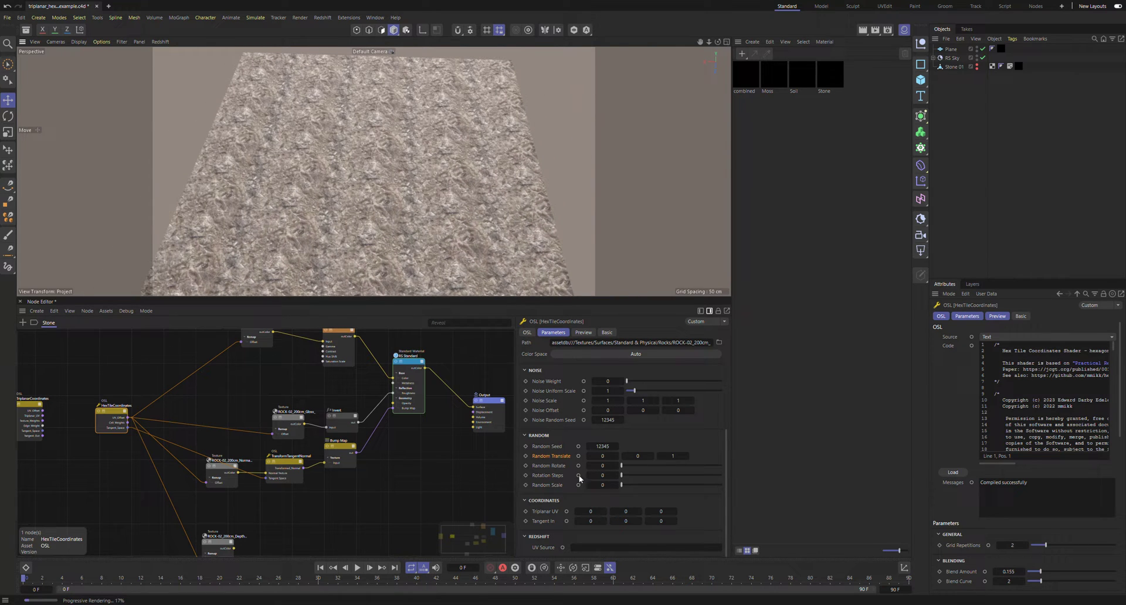
Step: Set the first two Random Translate values to 1 and Random Rotate to 360 on HexTileCoordinates
{"action": "double_click", "coordinate": [603, 456]}
{"action": "type", "text": "1"}
{"action": "key", "text": "Tab"}
{"action": "type", "text": "1"}
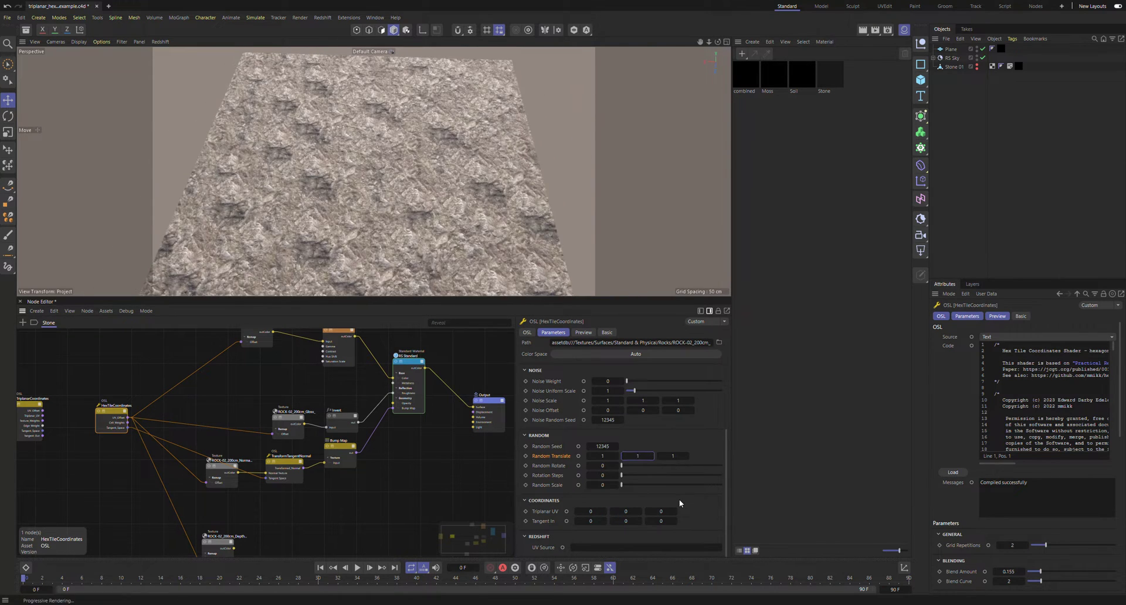
{"action": "left_click_drag", "start_coordinate": [623, 465], "coordinate": [723, 465]}
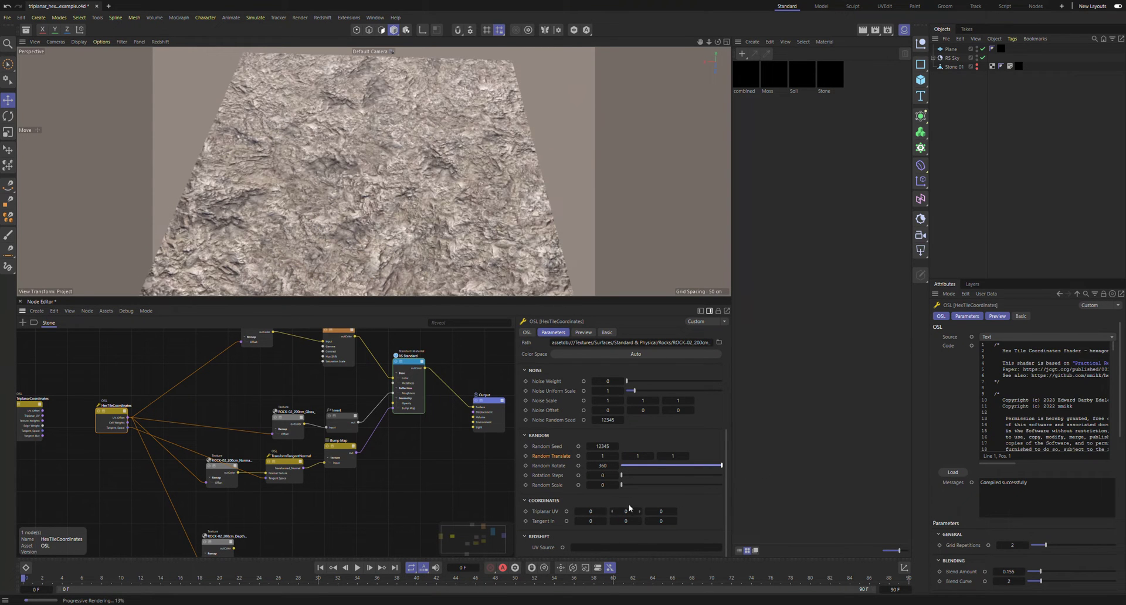
Step: Set Random Scale to about 0.123, Random Rotate to 360 and Rotation Steps to 0 on HexTileCoordinates
{"action": "mouse_move", "coordinate": [623, 486]}
{"action": "left_mouse_down"}
{"action": "mouse_move", "coordinate": [649, 487]}
{"action": "mouse_move", "coordinate": [625, 488]}
{"action": "mouse_move", "coordinate": [649, 491]}
{"action": "mouse_move", "coordinate": [635, 487]}
{"action": "left_mouse_up"}
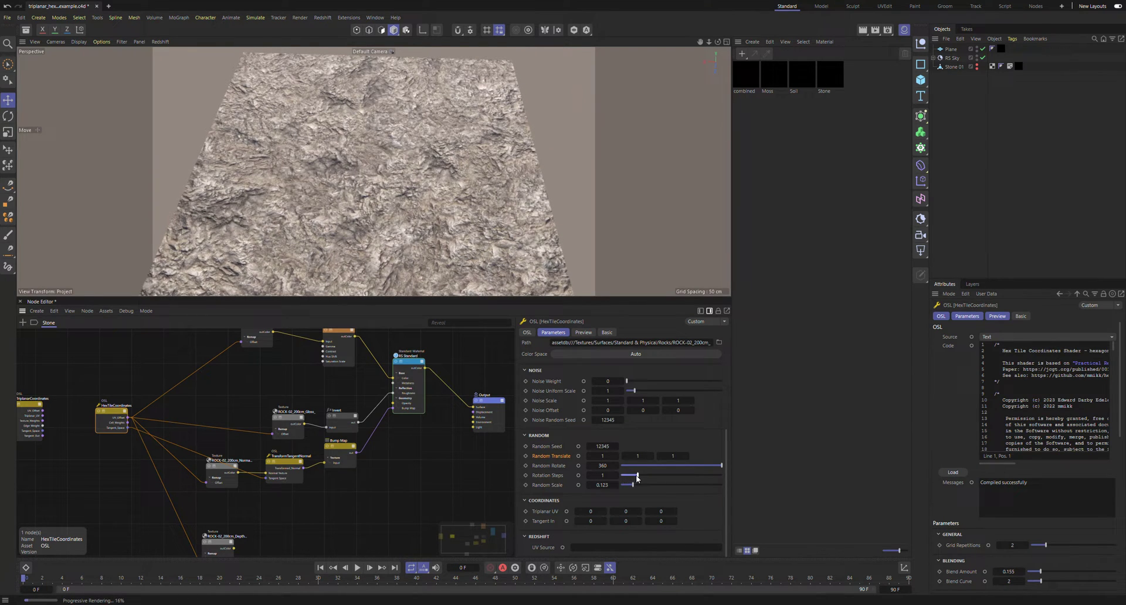
{"action": "left_click", "coordinate": [547, 466]}
{"action": "left_click", "coordinate": [613, 467]}
{"action": "left_click", "coordinate": [554, 475]}
{"action": "mouse_move", "coordinate": [618, 476]}
{"action": "left_mouse_down"}
{"action": "mouse_move", "coordinate": [673, 476]}
{"action": "mouse_move", "coordinate": [624, 478]}
{"action": "left_mouse_up"}
{"action": "mouse_move", "coordinate": [721, 466]}
{"action": "left_mouse_down"}
{"action": "mouse_move", "coordinate": [655, 466]}
{"action": "mouse_move", "coordinate": [723, 468]}
{"action": "left_mouse_up"}
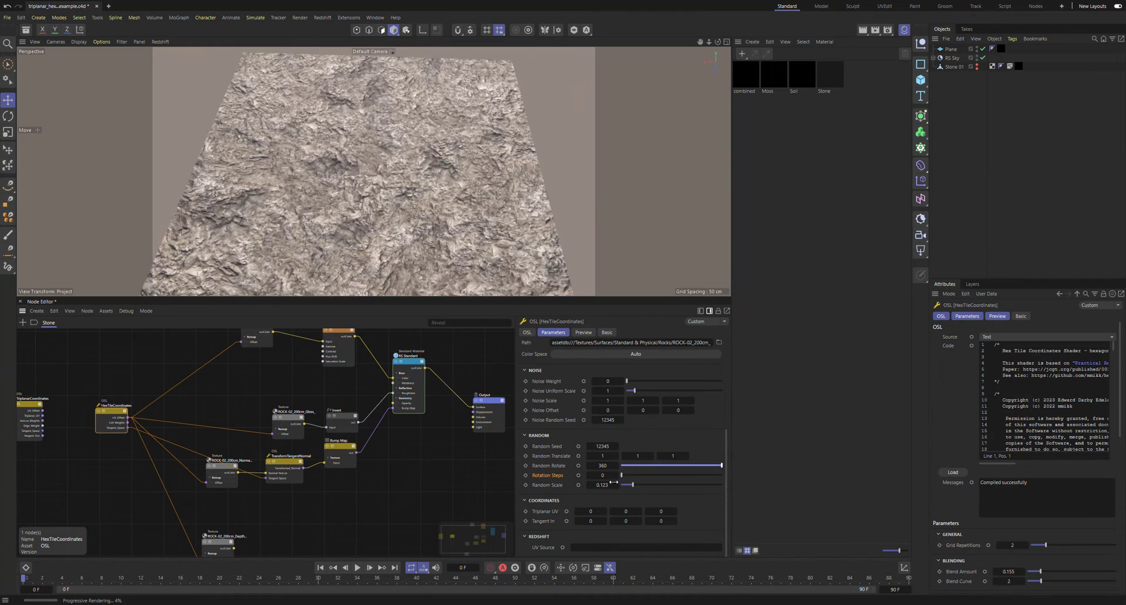
Step: Try Rotation Steps values of 1, 2 and 3 on HexTileCoordinates to compare the rotated tiles, and return the setting to 0
{"action": "left_click", "coordinate": [618, 475]}
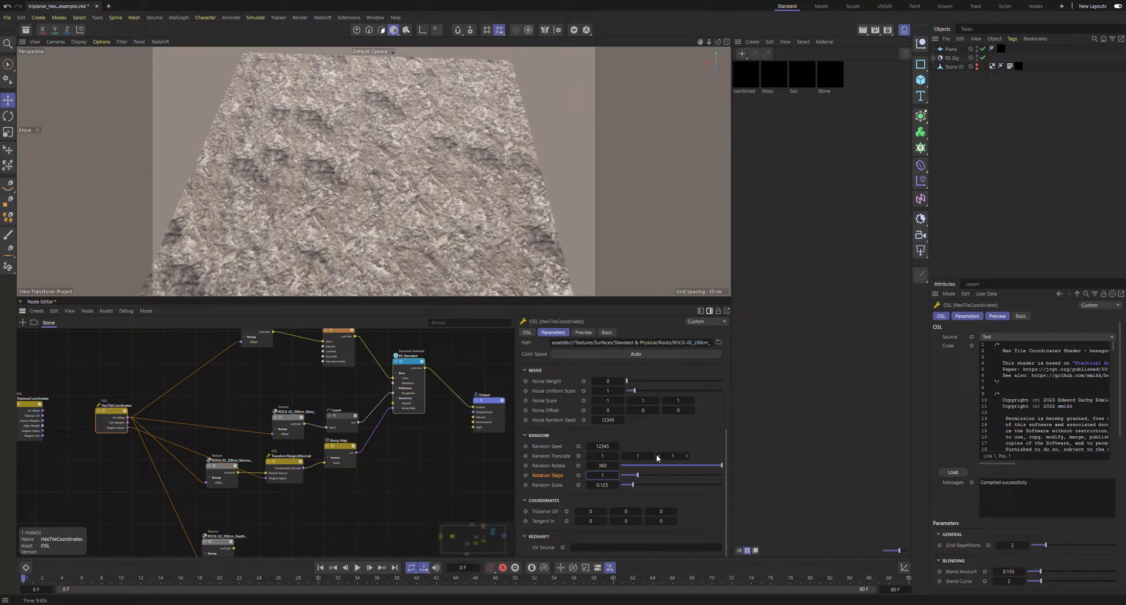
{"action": "left_click", "coordinate": [617, 474]}
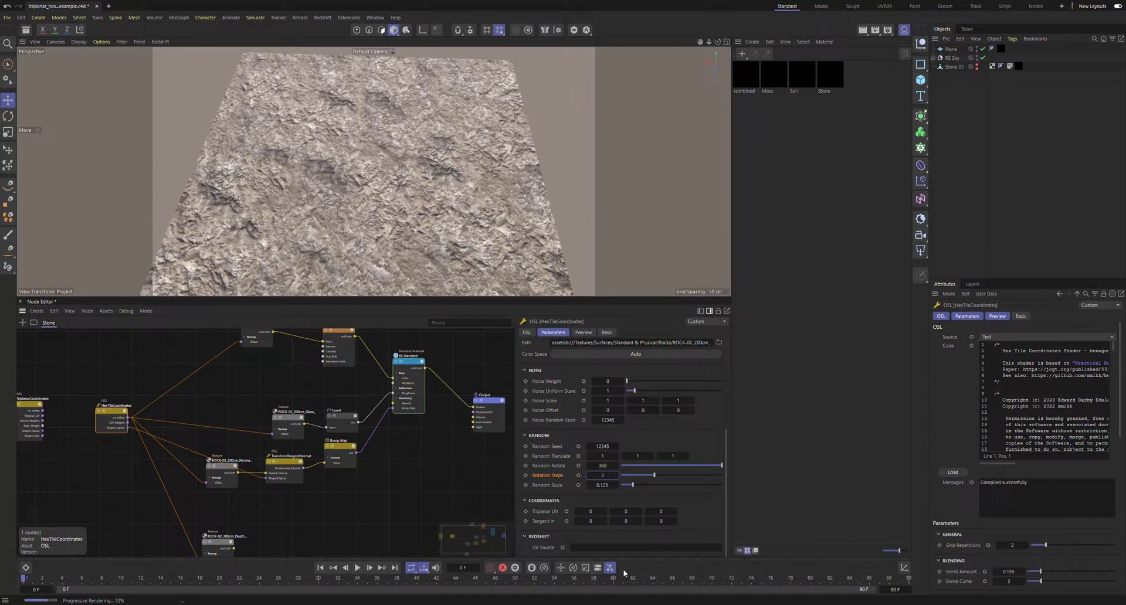
{"action": "left_click", "coordinate": [616, 475]}
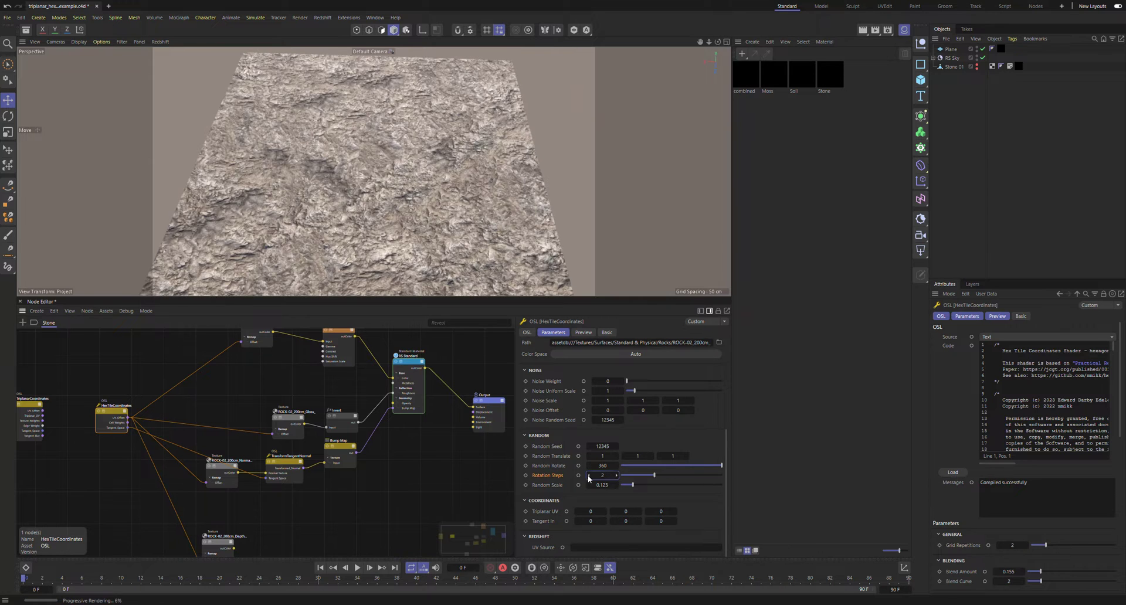
{"action": "left_click", "coordinate": [589, 475]}
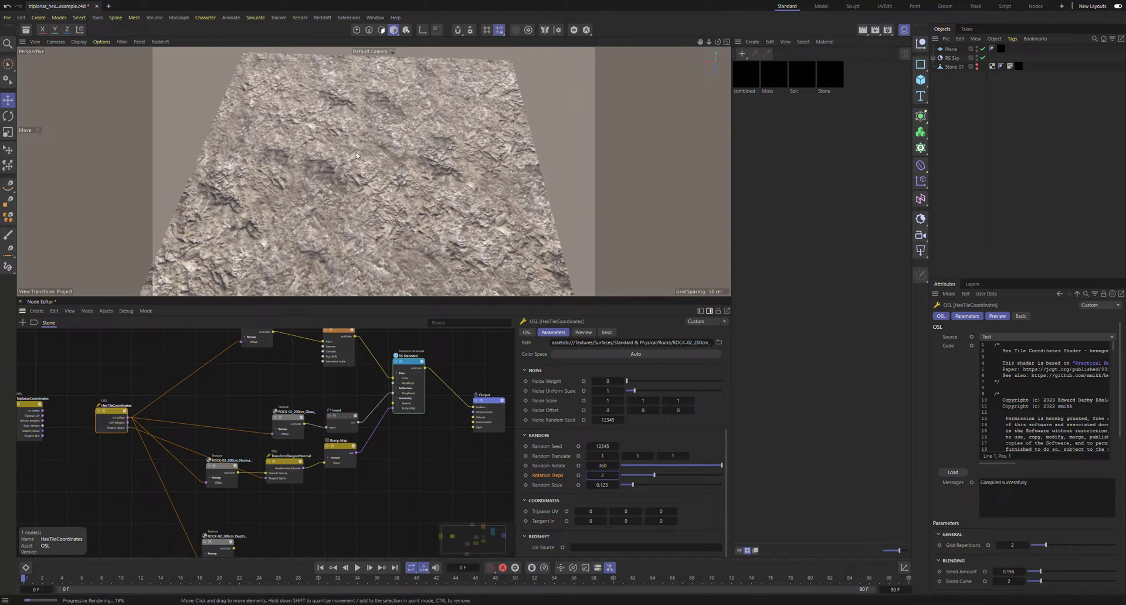
{"action": "left_click", "coordinate": [588, 476]}
{"action": "left_click", "coordinate": [616, 476]}
{"action": "left_click", "coordinate": [616, 476]}
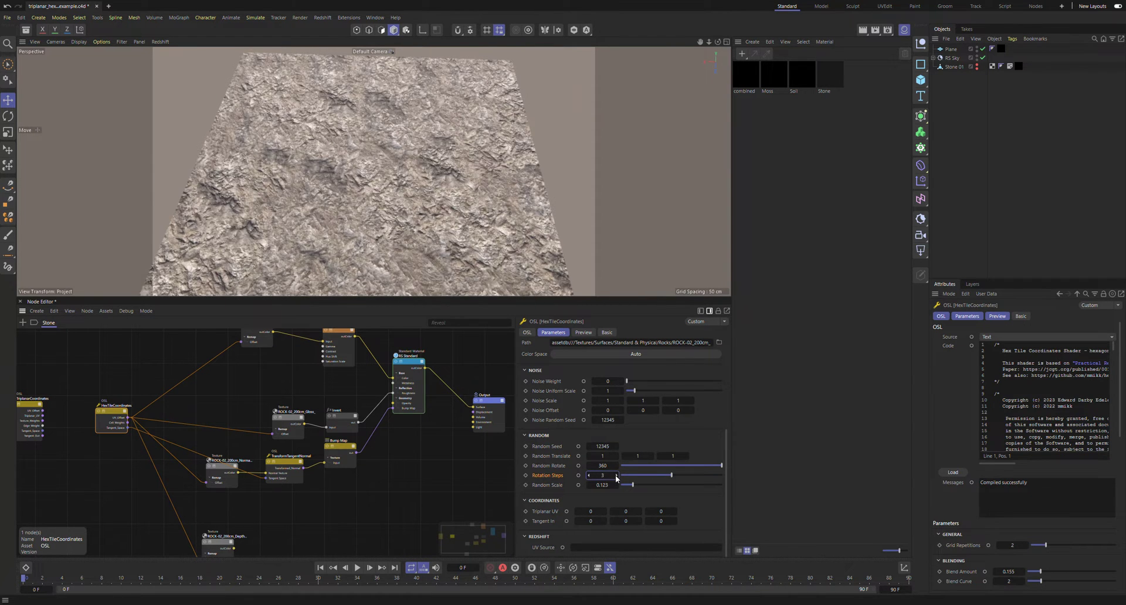
{"action": "left_click", "coordinate": [589, 476]}
{"action": "left_click", "coordinate": [588, 476]}
{"action": "left_click", "coordinate": [589, 476]}
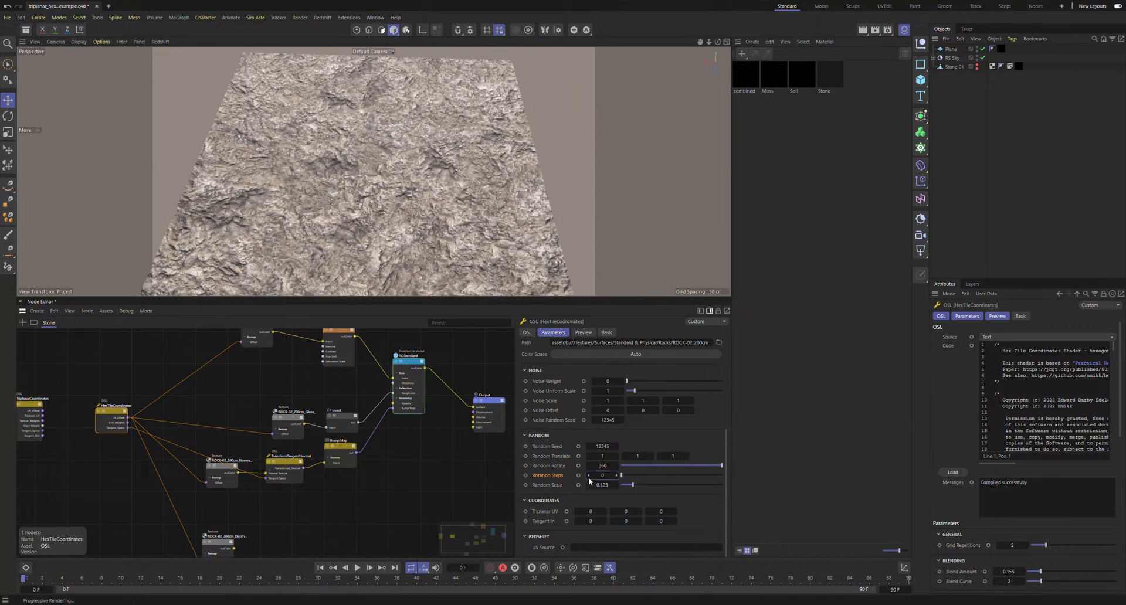
{"action": "left_click", "coordinate": [623, 476]}
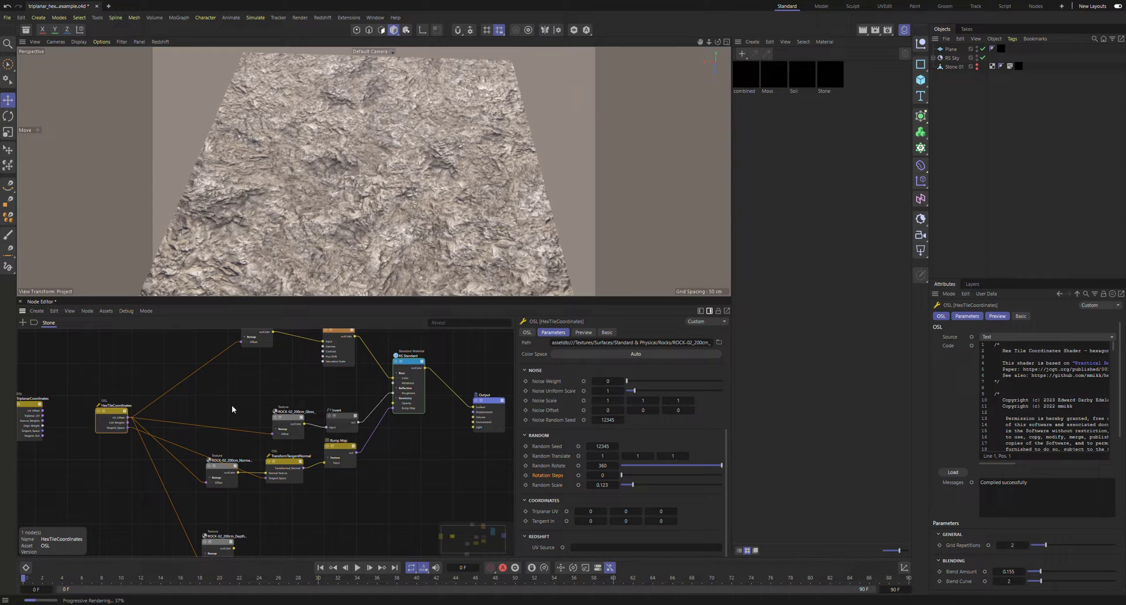
Step: Move the HexTileCoordinates node above TriplanarCoordinates, and switch the visible object from Plane to Stone 01
{"action": "middle_click_drag", "start_coordinate": [224, 395], "coordinate": [262, 400]}
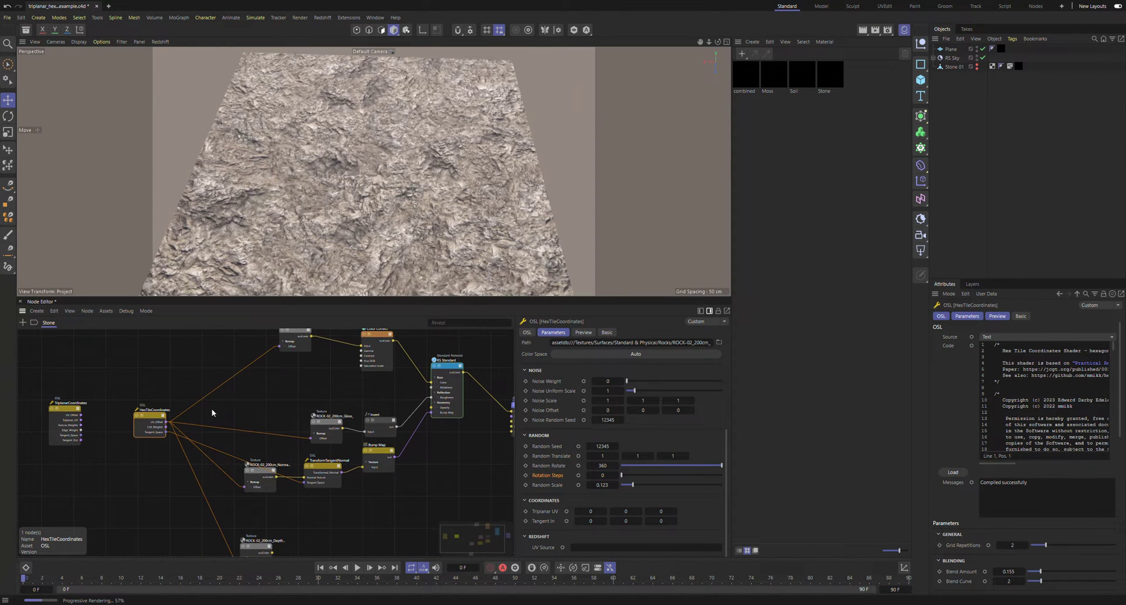
{"action": "left_click_drag", "start_coordinate": [153, 417], "coordinate": [147, 355]}
{"action": "left_click", "coordinate": [977, 68]}
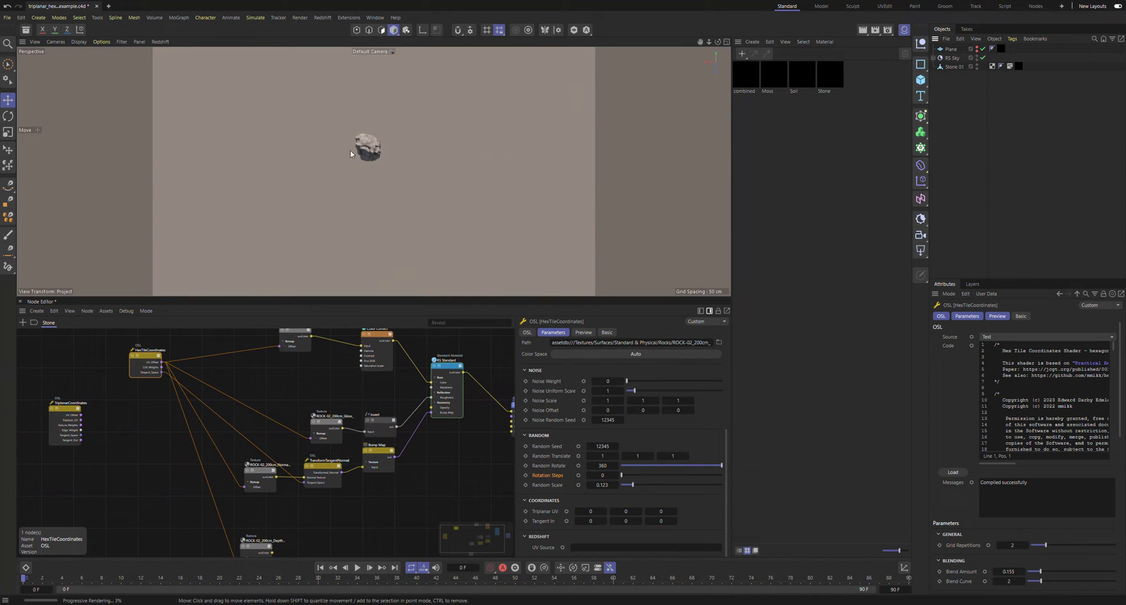
Step: Examine the hex-tiled texture on the Stone 01 rock from several angles, up close and from farther away
{"action": "right_click_drag", "start_coordinate": [350, 150], "coordinate": [481, 129], "text": "alt"}
{"action": "left_click_drag", "start_coordinate": [481, 129], "coordinate": [384, 146], "text": "alt"}
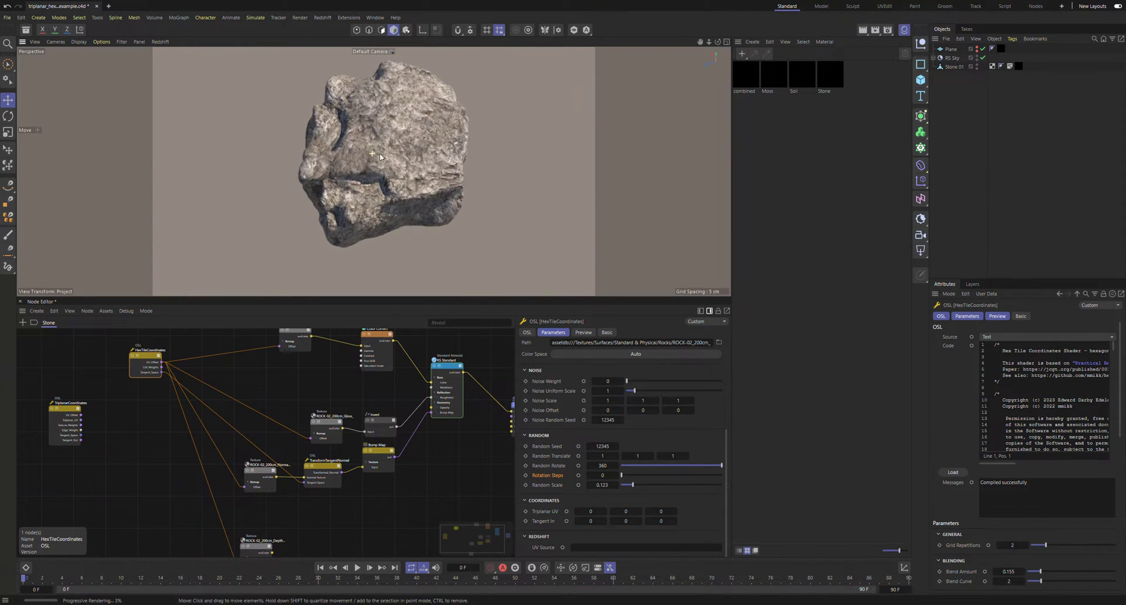
{"action": "right_click_drag", "start_coordinate": [384, 147], "coordinate": [492, 147], "text": "alt"}
{"action": "left_click_drag", "start_coordinate": [492, 147], "coordinate": [319, 136], "text": "alt"}
{"action": "scroll", "coordinate": [453, 168], "scroll_direction": "down", "scroll_amount": 5}
{"action": "scroll", "coordinate": [528, 173], "scroll_direction": "up", "scroll_amount": 8}
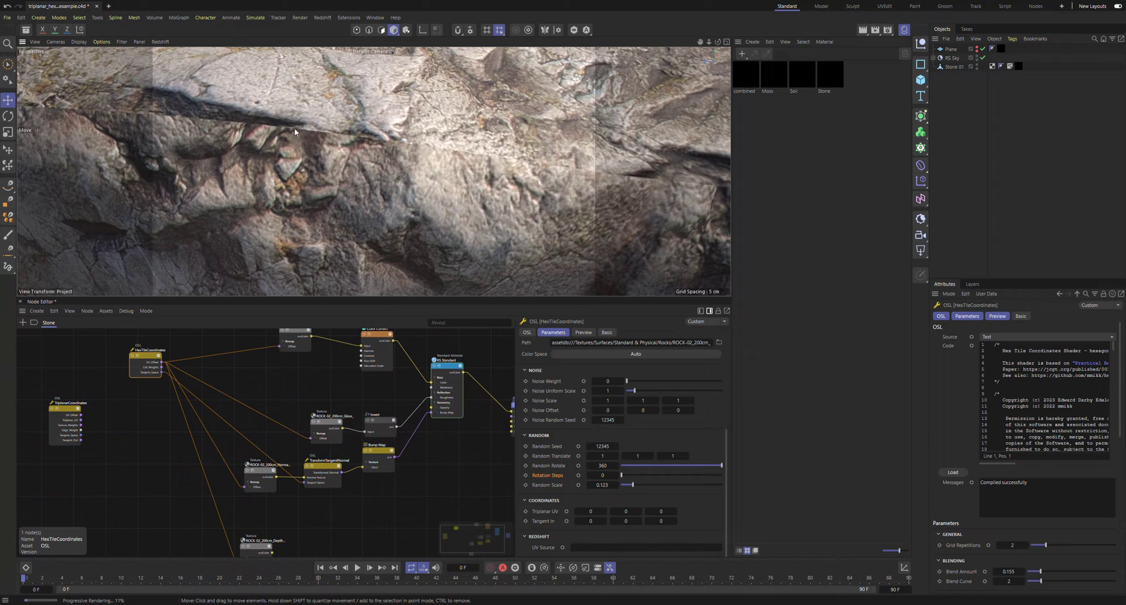
{"action": "left_click_drag", "start_coordinate": [276, 132], "coordinate": [335, 200], "text": "alt"}
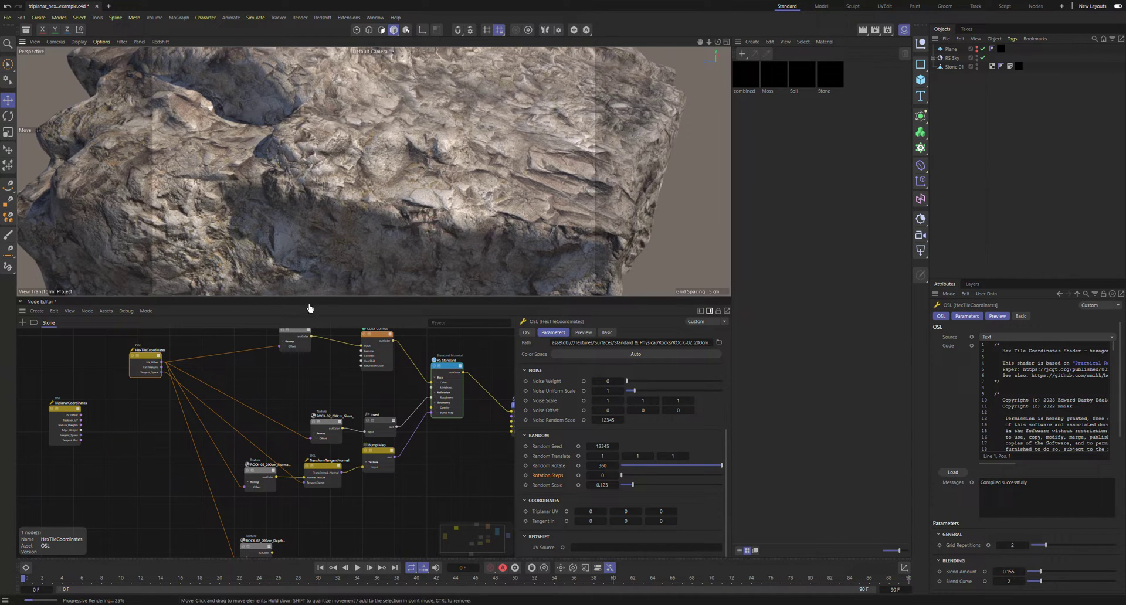
{"action": "left_click_drag", "start_coordinate": [316, 230], "coordinate": [308, 204], "text": "alt"}
{"action": "scroll", "coordinate": [308, 204], "scroll_direction": "down", "scroll_amount": 6}
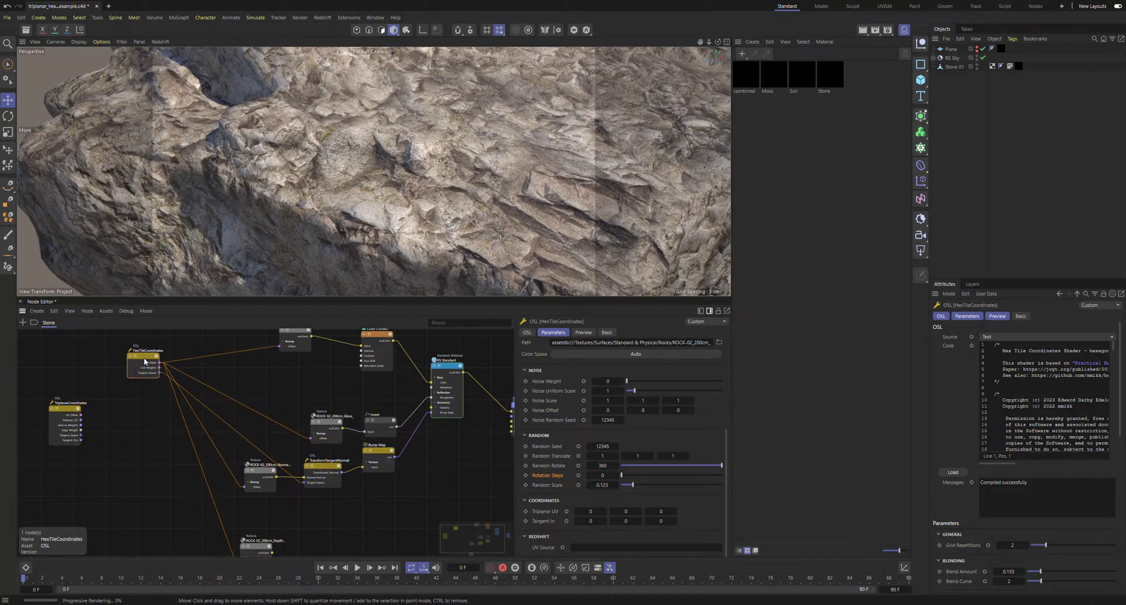
Step: Feed the TriplanarCoordinates UV_Offset into the Offset of all four rock textures and its Tangent_Space into TransformTangentNormal
{"action": "left_click_drag", "start_coordinate": [65, 409], "coordinate": [100, 430]}
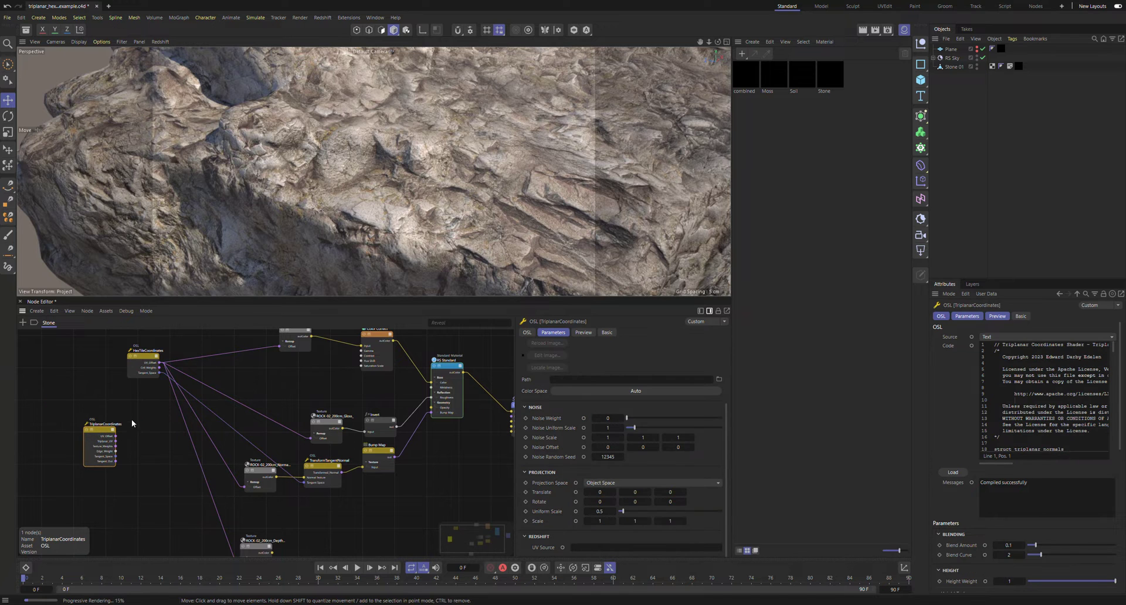
{"action": "scroll", "coordinate": [252, 381], "scroll_direction": "down", "scroll_amount": 3}
{"action": "left_click_drag", "start_coordinate": [268, 378], "coordinate": [313, 326]}
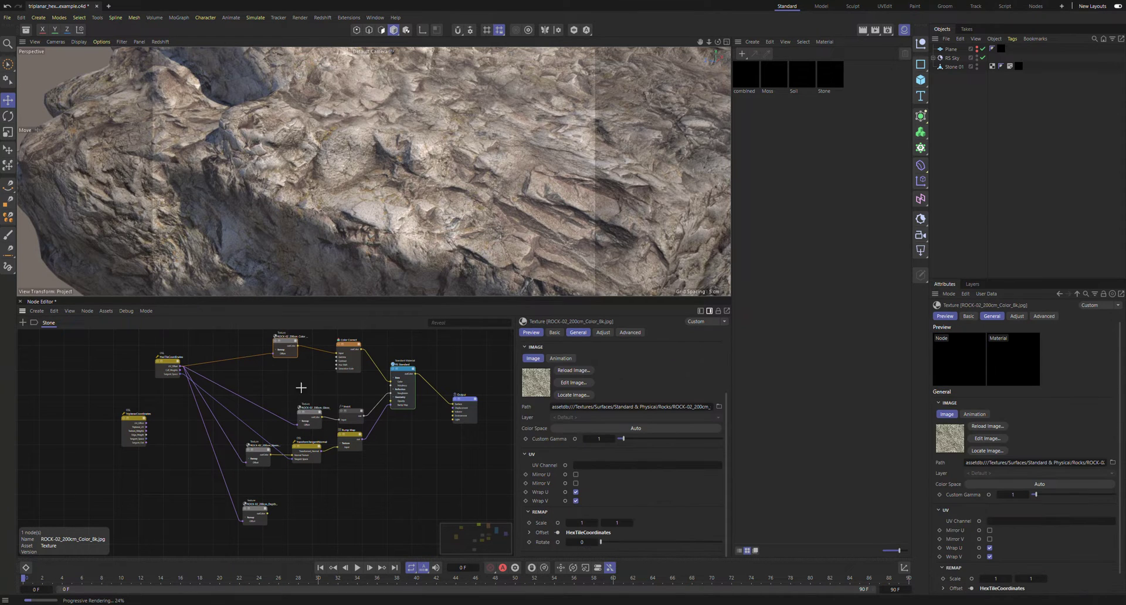
{"action": "left_click_drag", "start_coordinate": [300, 385], "coordinate": [327, 434], "text": "shift"}
{"action": "left_click", "coordinate": [254, 509], "text": "shift"}
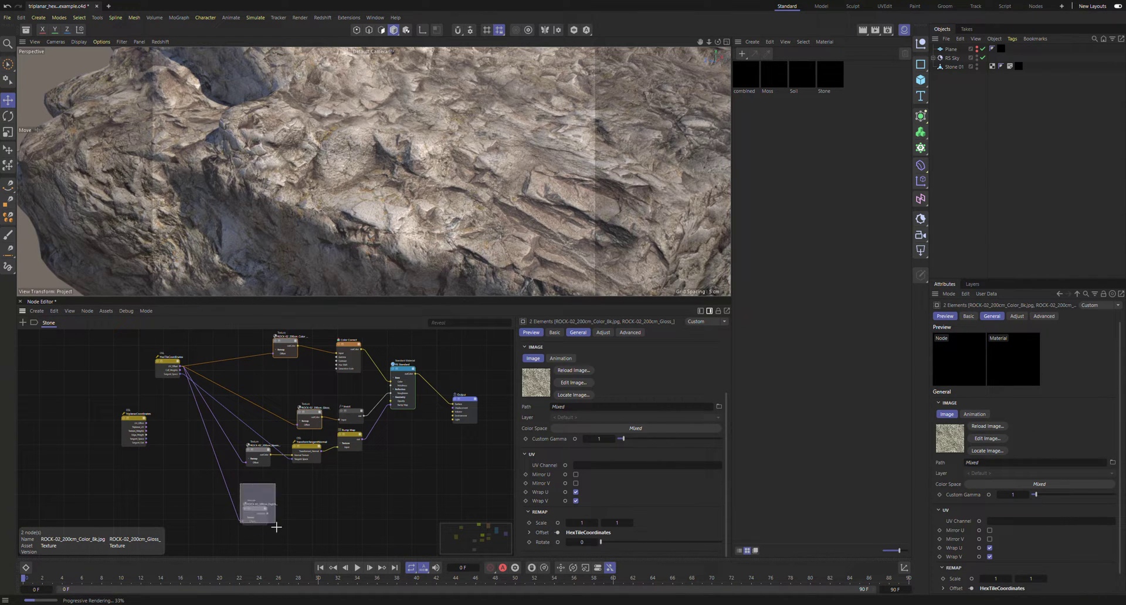
{"action": "left_click", "coordinate": [263, 447], "text": "shift"}
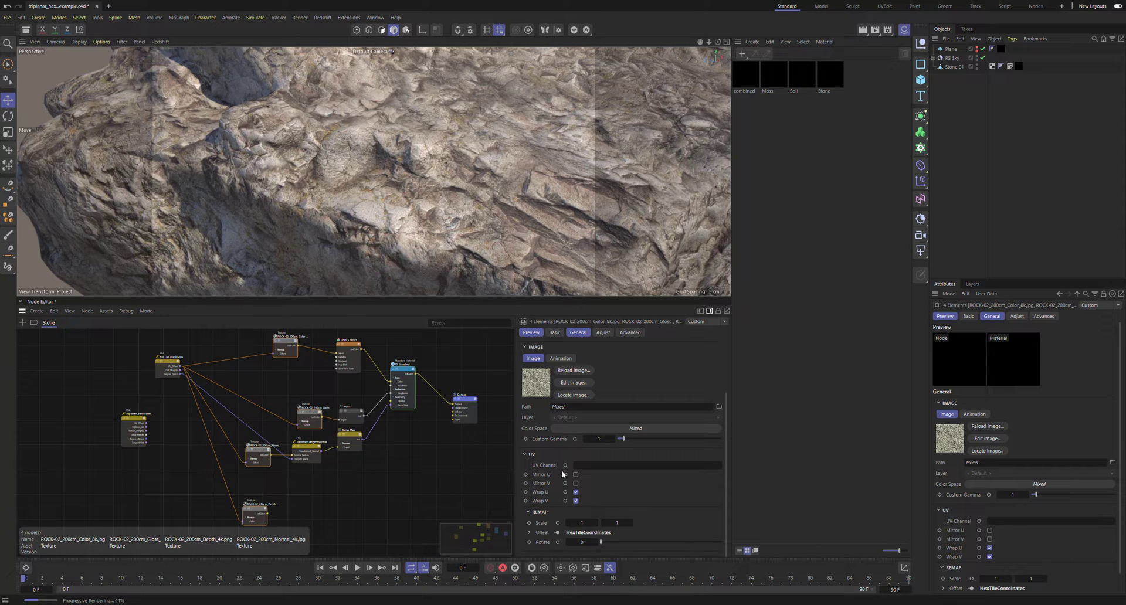
{"action": "right_click", "coordinate": [557, 532]}
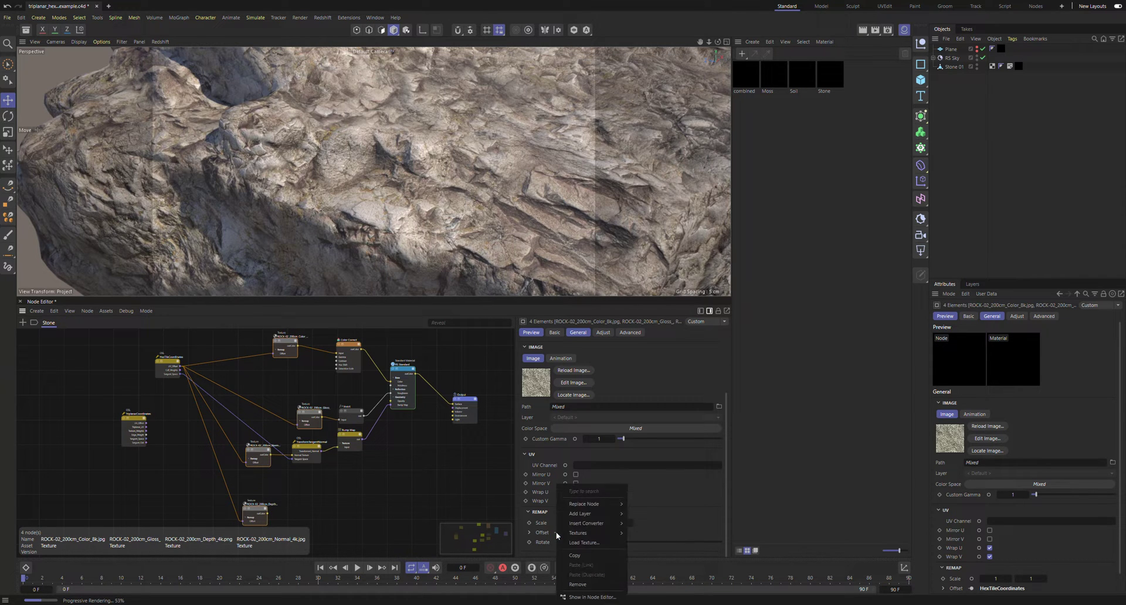
{"action": "mouse_move", "coordinate": [584, 508]}
{"action": "mouse_move", "coordinate": [645, 505]}
{"action": "mouse_move", "coordinate": [737, 568]}
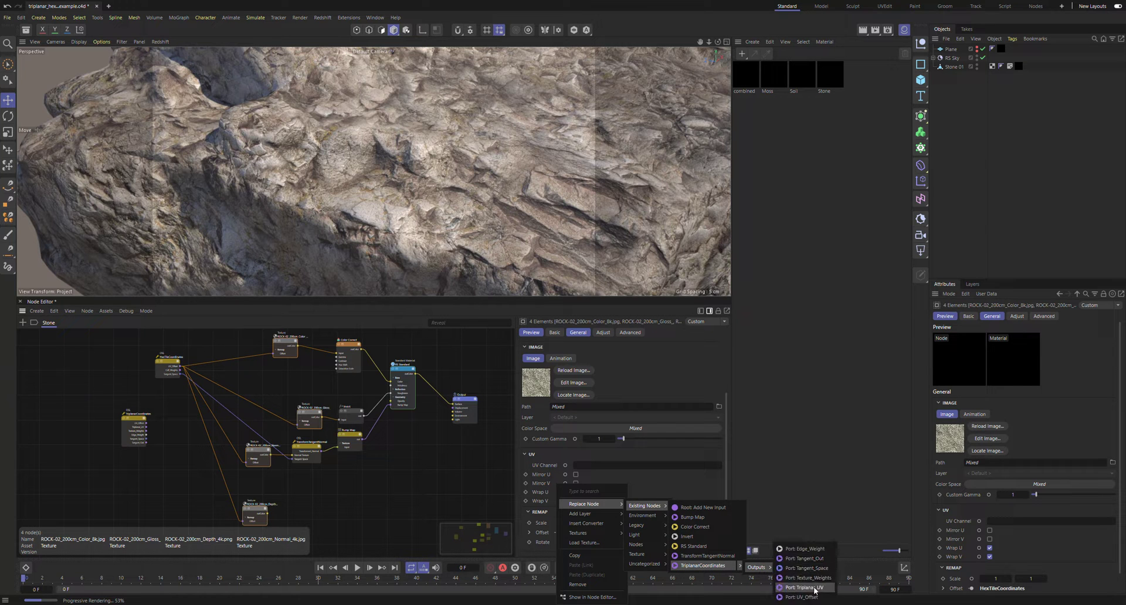
{"action": "left_click", "coordinate": [809, 597]}
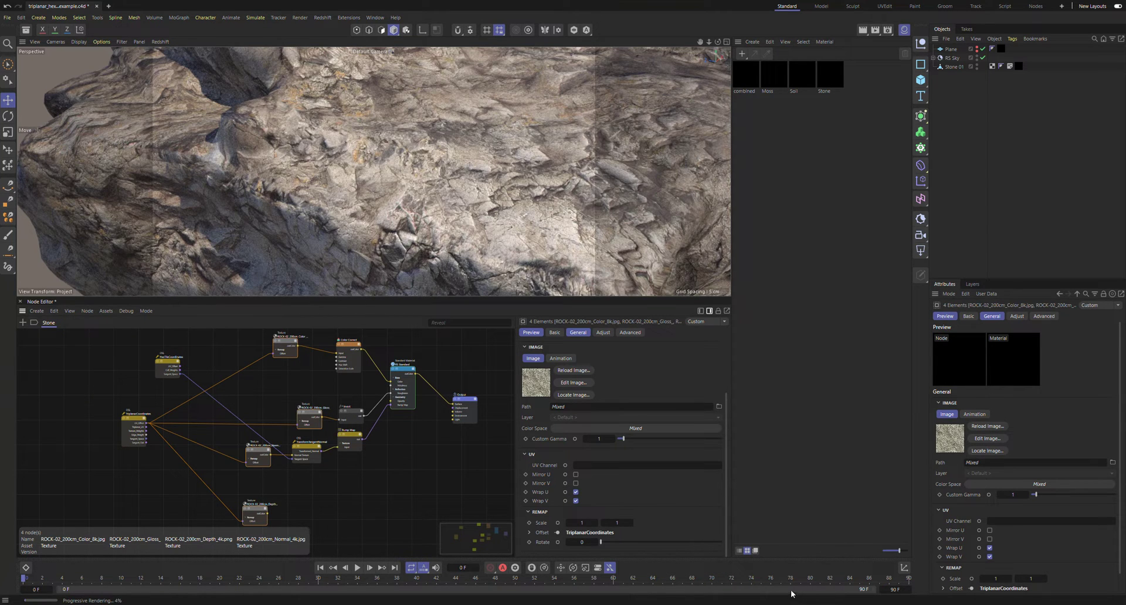
{"action": "scroll", "coordinate": [164, 449], "scroll_direction": "up", "scroll_amount": 2}
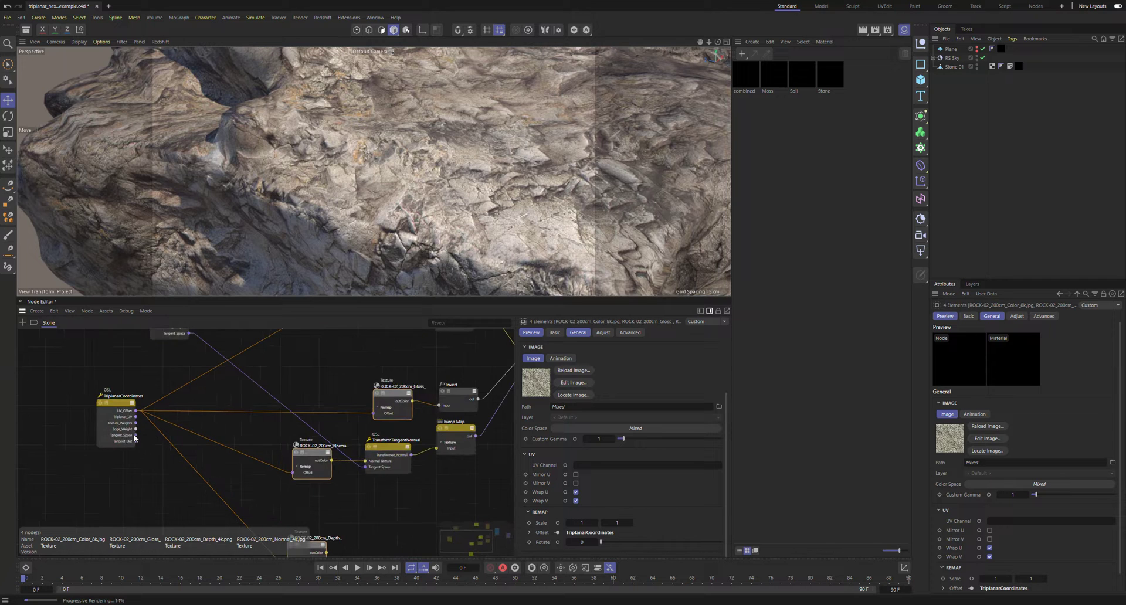
{"action": "left_click_drag", "start_coordinate": [138, 434], "coordinate": [366, 467]}
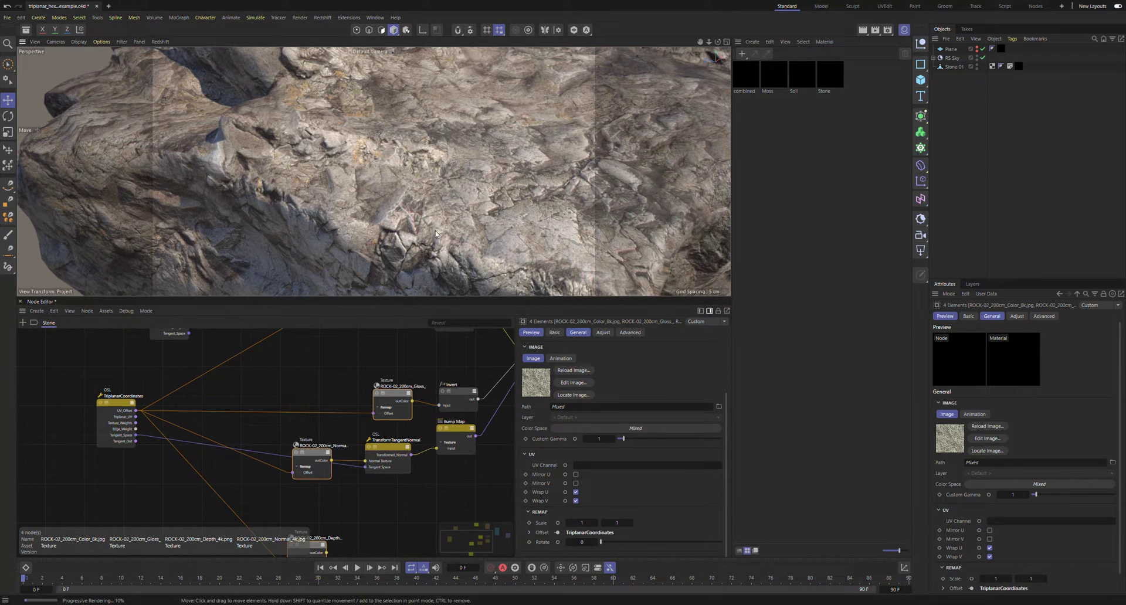
Step: Set Blend Amount to about 0.538 and Noise Weight to about 0.642 on TriplanarCoordinates, checking the rock's projection seams
{"action": "left_click_drag", "start_coordinate": [120, 412], "coordinate": [130, 408]}
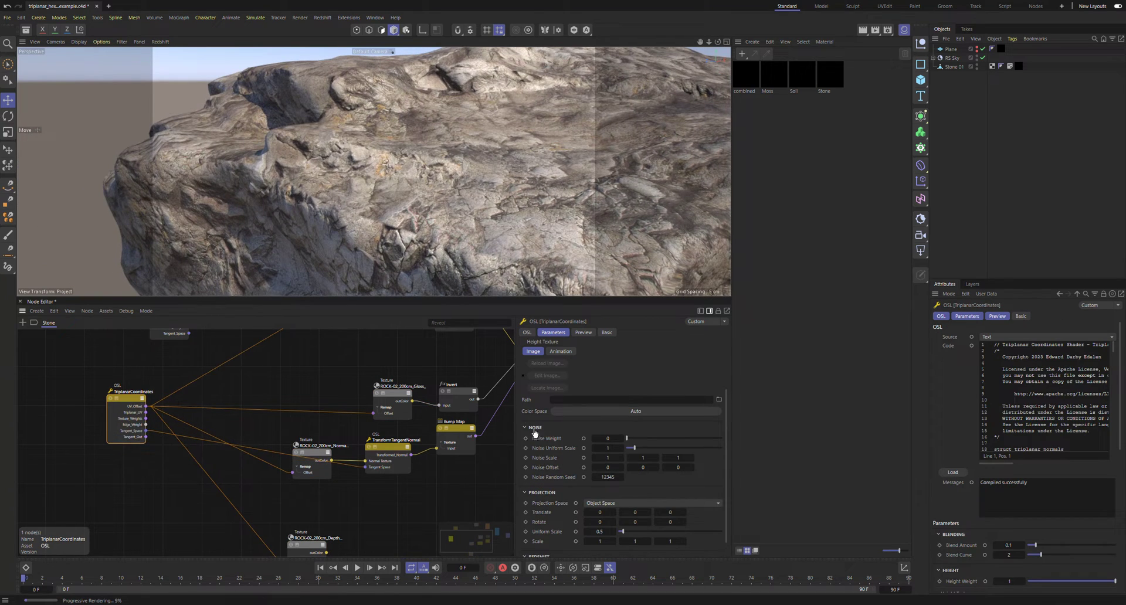
{"action": "scroll", "coordinate": [462, 205], "scroll_direction": "down", "scroll_amount": 5}
{"action": "left_click_drag", "start_coordinate": [462, 206], "coordinate": [457, 251], "text": "alt"}
{"action": "scroll", "coordinate": [456, 252], "scroll_direction": "up", "scroll_amount": 6}
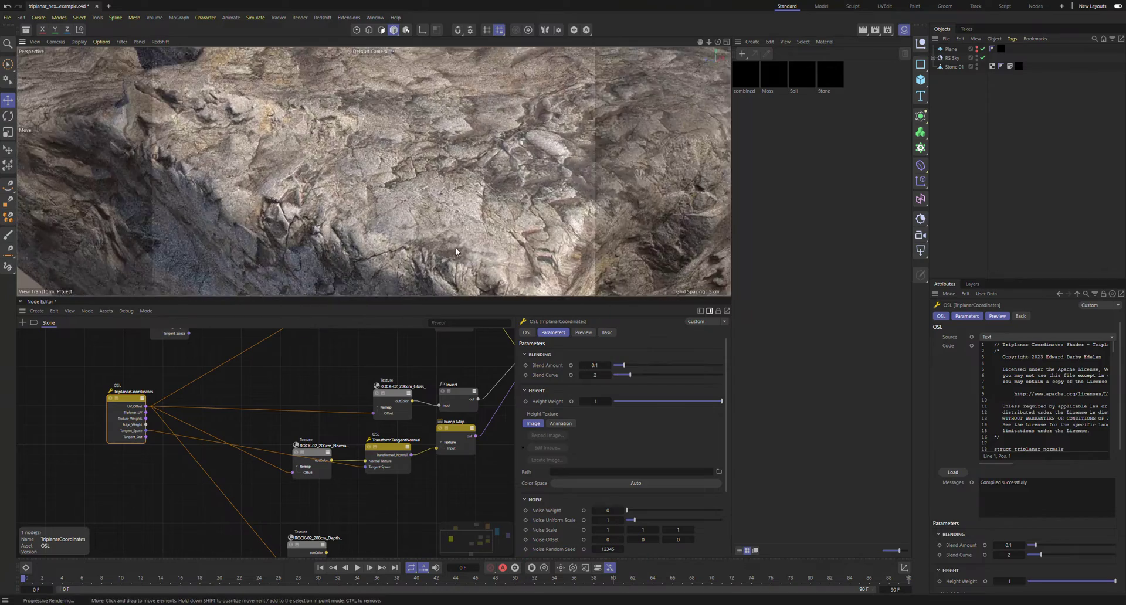
{"action": "middle_click_drag", "start_coordinate": [456, 249], "coordinate": [434, 232], "text": "alt"}
{"action": "left_click_drag", "start_coordinate": [452, 250], "coordinate": [420, 225], "text": "alt"}
{"action": "left_click_drag", "start_coordinate": [624, 365], "coordinate": [691, 366]}
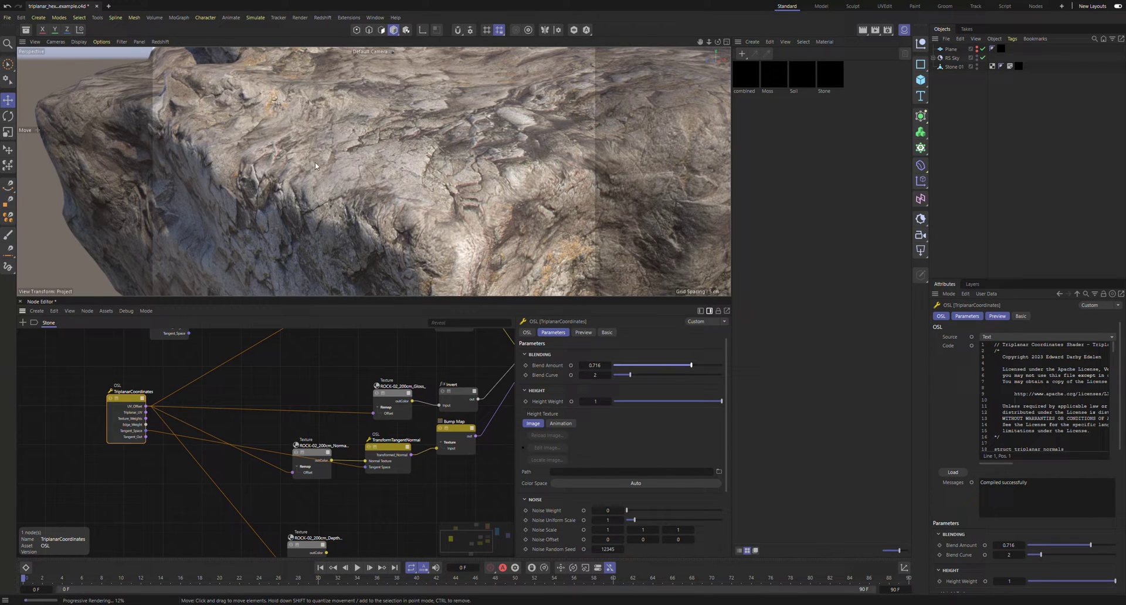
{"action": "mouse_move", "coordinate": [663, 363]}
{"action": "left_mouse_down"}
{"action": "mouse_move", "coordinate": [623, 364]}
{"action": "mouse_move", "coordinate": [696, 363]}
{"action": "mouse_move", "coordinate": [594, 364]}
{"action": "mouse_move", "coordinate": [684, 367]}
{"action": "mouse_move", "coordinate": [604, 366]}
{"action": "mouse_move", "coordinate": [635, 374]}
{"action": "mouse_move", "coordinate": [626, 367]}
{"action": "mouse_move", "coordinate": [691, 366]}
{"action": "mouse_move", "coordinate": [614, 368]}
{"action": "mouse_move", "coordinate": [670, 367]}
{"action": "left_mouse_up"}
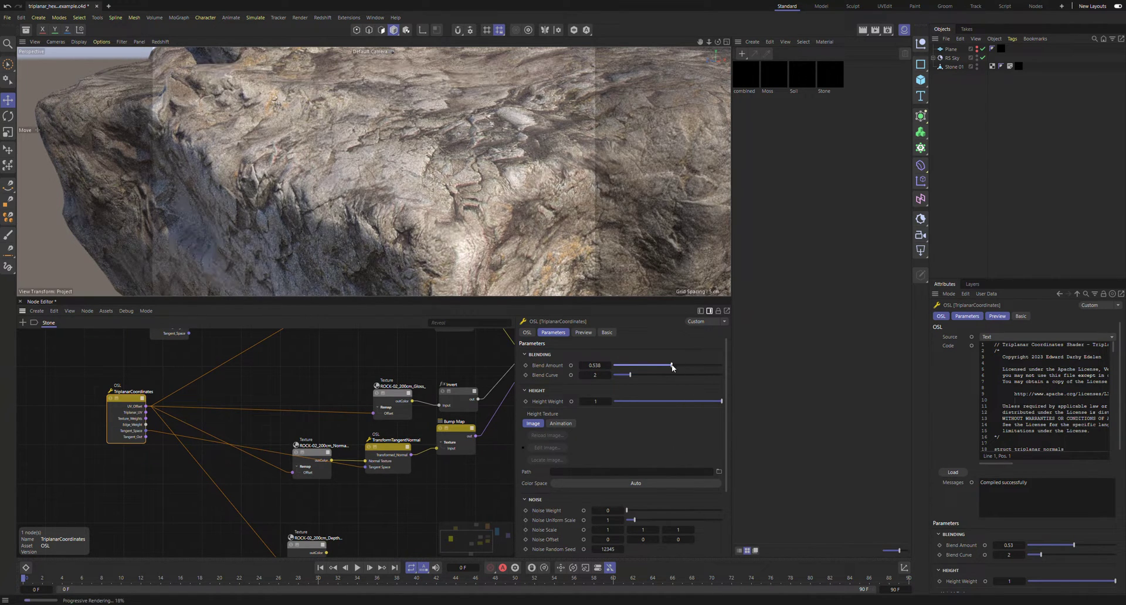
{"action": "scroll", "coordinate": [541, 516], "scroll_direction": "down", "scroll_amount": 3}
{"action": "left_click_drag", "start_coordinate": [627, 418], "coordinate": [687, 417]}
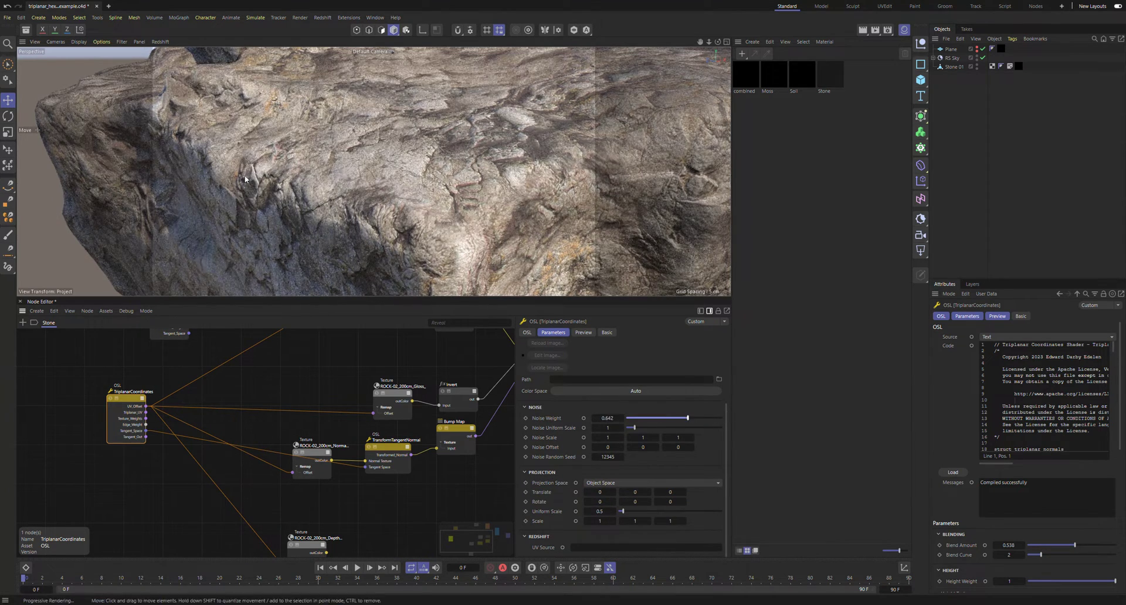
Step: Try the projection settings on TriplanarCoordinates, keeping Projection Space on Object Space and returning the first Translate and Rotate values to 0
{"action": "left_click", "coordinate": [611, 483]}
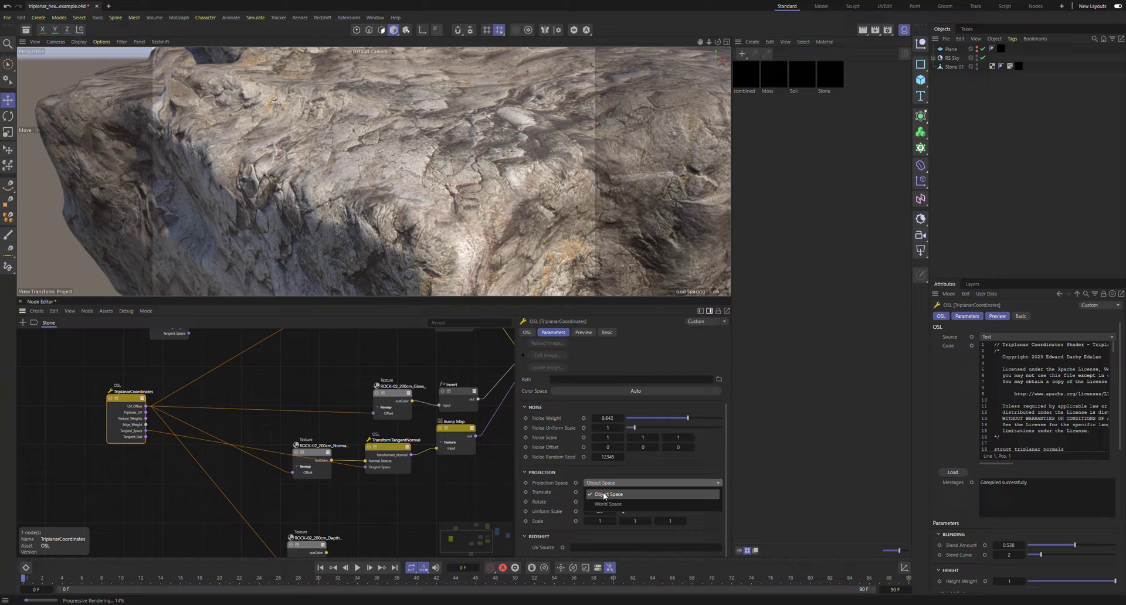
{"action": "left_click", "coordinate": [604, 496]}
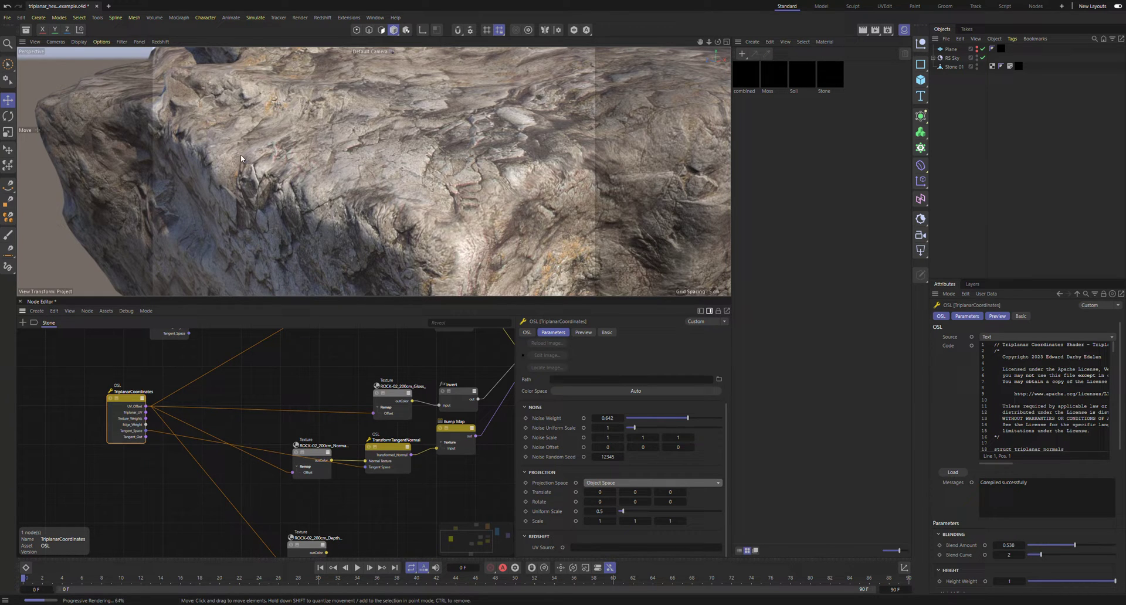
{"action": "mouse_move", "coordinate": [599, 492]}
{"action": "left_mouse_down"}
{"action": "mouse_move", "coordinate": [609, 492]}
{"action": "mouse_move", "coordinate": [599, 492]}
{"action": "mouse_move", "coordinate": [602, 502]}
{"action": "mouse_move", "coordinate": [577, 501]}
{"action": "mouse_move", "coordinate": [589, 501]}
{"action": "left_mouse_up"}
{"action": "type", "text": "0"}
{"action": "key", "text": "Return"}
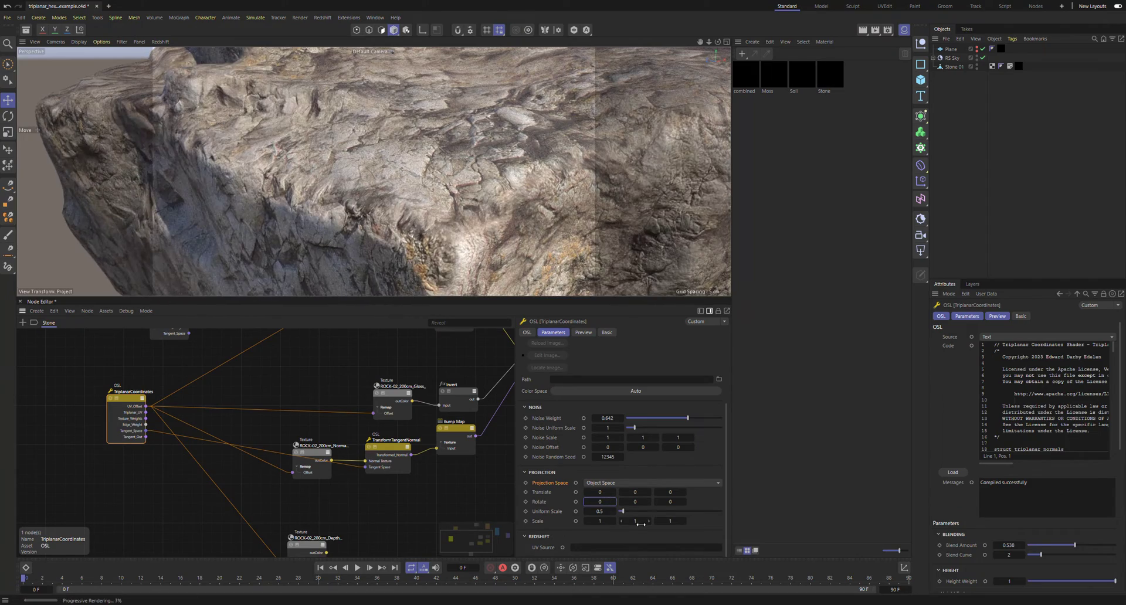
{"action": "key", "text": "Return"}
Step: Select the HexTileCoordinates node and reposition it above and to the right of TriplanarCoordinates
{"action": "scroll", "coordinate": [282, 445], "scroll_direction": "down", "scroll_amount": 4}
{"action": "scroll", "coordinate": [194, 418], "scroll_direction": "up", "scroll_amount": 6}
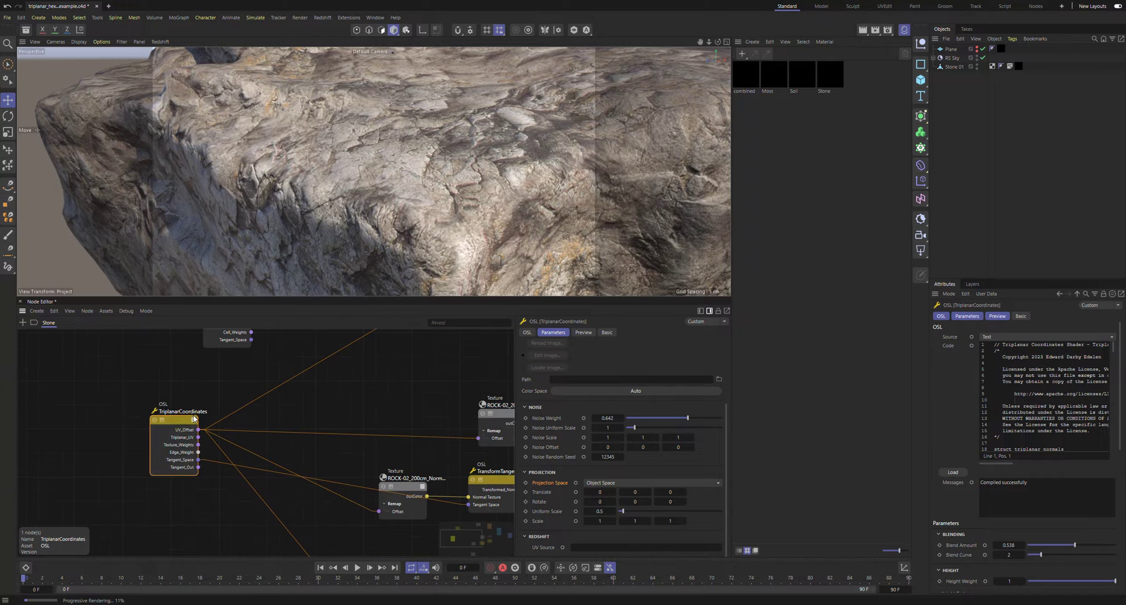
{"action": "scroll", "coordinate": [227, 374], "scroll_direction": "down", "scroll_amount": 3}
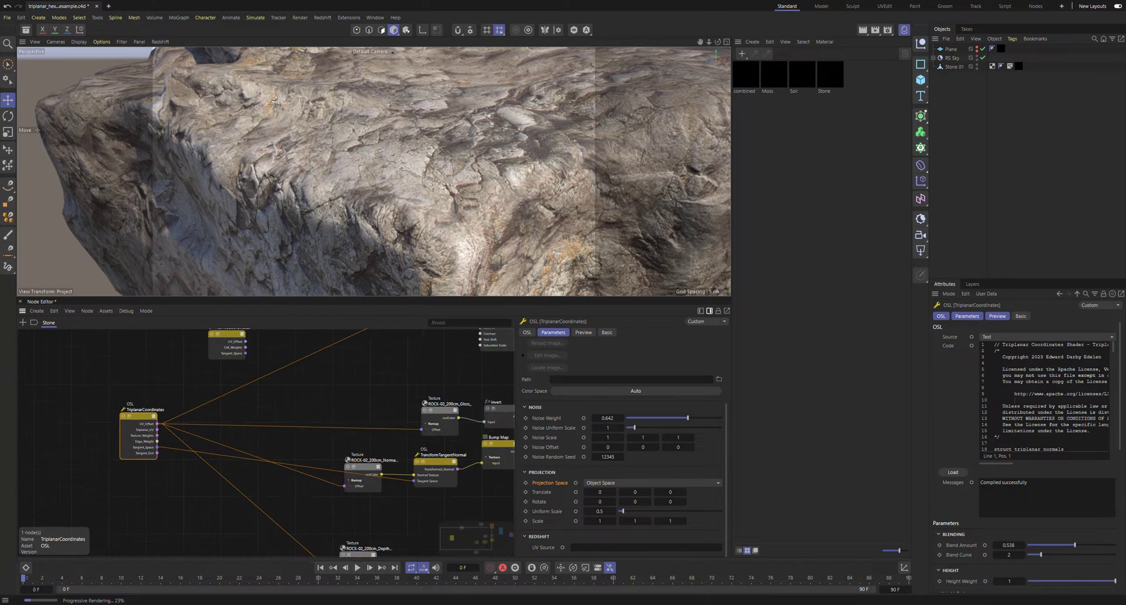
{"action": "left_click_drag", "start_coordinate": [221, 367], "coordinate": [237, 360]}
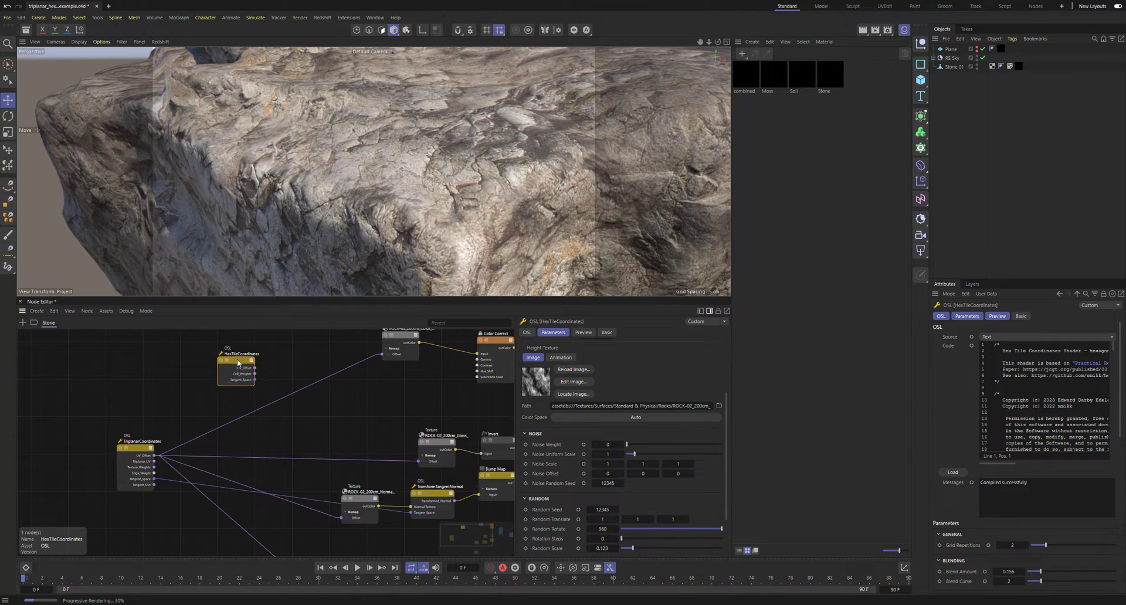
Step: Connect the Triplanar_UV output of TriplanarCoordinates to a Triplanar UV input on HexTileCoordinates and move HexTileCoordinates slightly upward
{"action": "scroll", "coordinate": [206, 396], "scroll_direction": "up", "scroll_amount": 2}
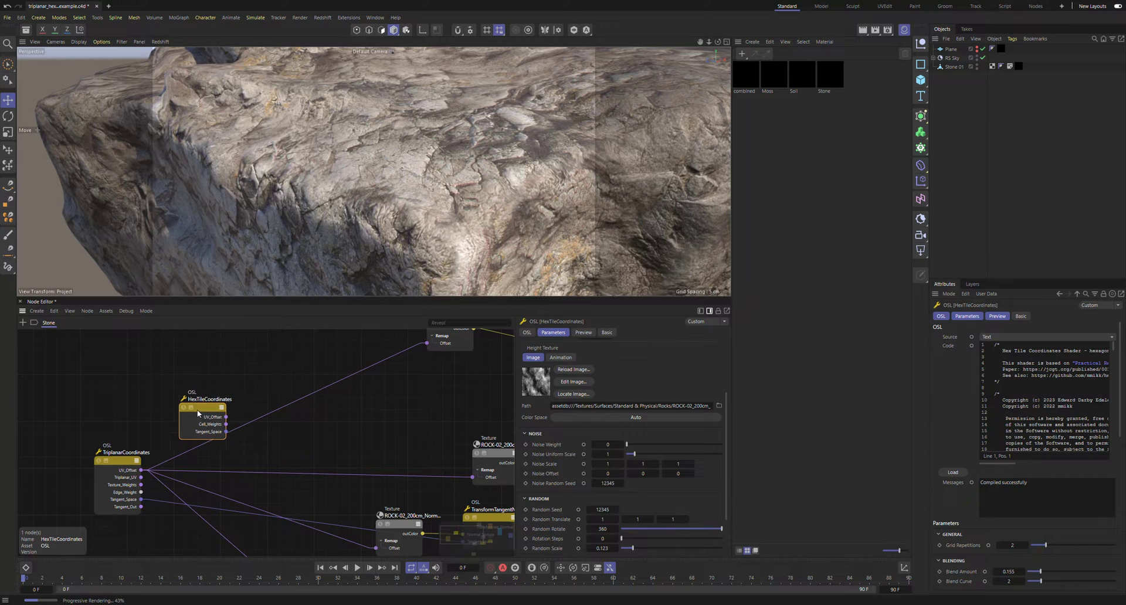
{"action": "scroll", "coordinate": [157, 442], "scroll_direction": "up", "scroll_amount": 1}
{"action": "left_click_drag", "start_coordinate": [192, 405], "coordinate": [233, 388]}
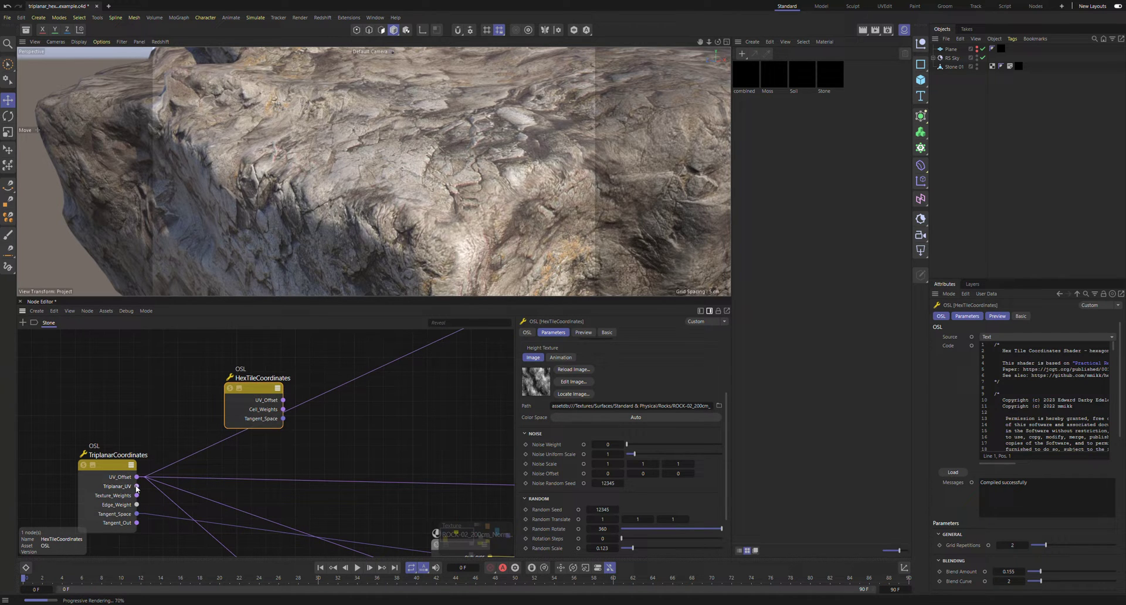
{"action": "mouse_move", "coordinate": [136, 487]}
{"action": "left_mouse_down"}
{"action": "mouse_move", "coordinate": [191, 456]}
{"action": "mouse_move", "coordinate": [234, 404]}
{"action": "mouse_move", "coordinate": [230, 419]}
{"action": "mouse_move", "coordinate": [235, 405]}
{"action": "mouse_move", "coordinate": [131, 488]}
{"action": "left_mouse_up"}
{"action": "left_click_drag", "start_coordinate": [134, 486], "coordinate": [241, 403]}
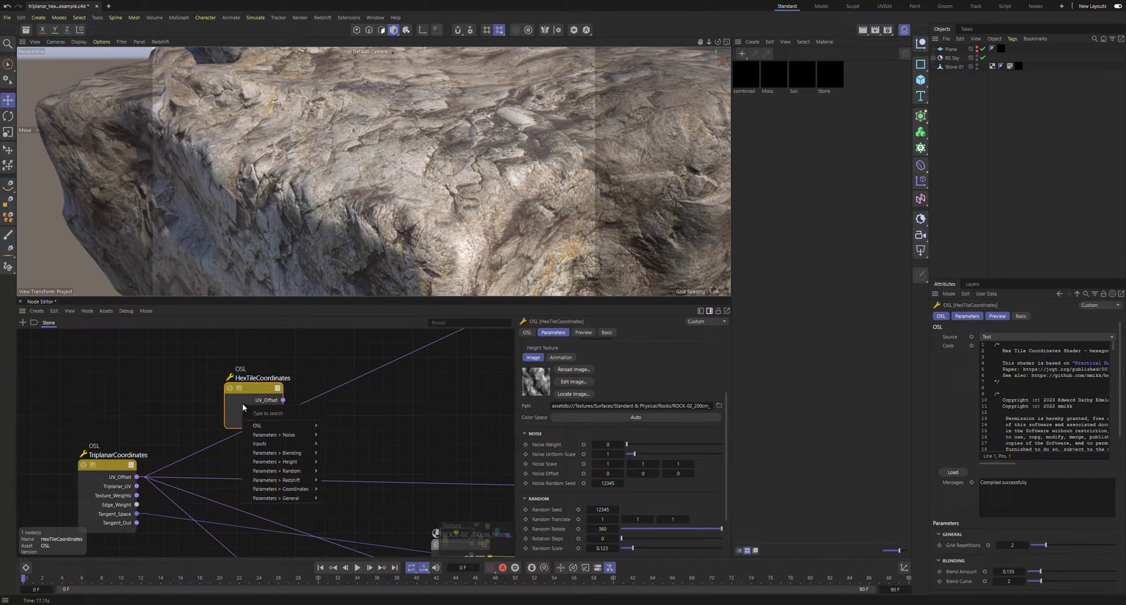
{"action": "mouse_move", "coordinate": [304, 489]}
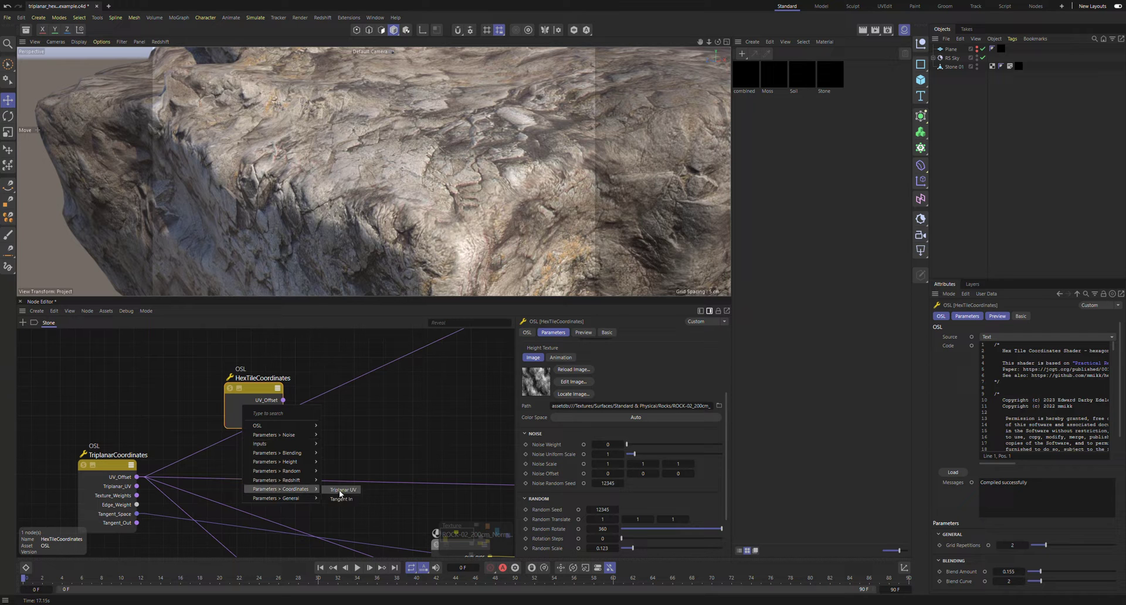
{"action": "left_click", "coordinate": [339, 490]}
{"action": "left_click_drag", "start_coordinate": [264, 388], "coordinate": [270, 362]}
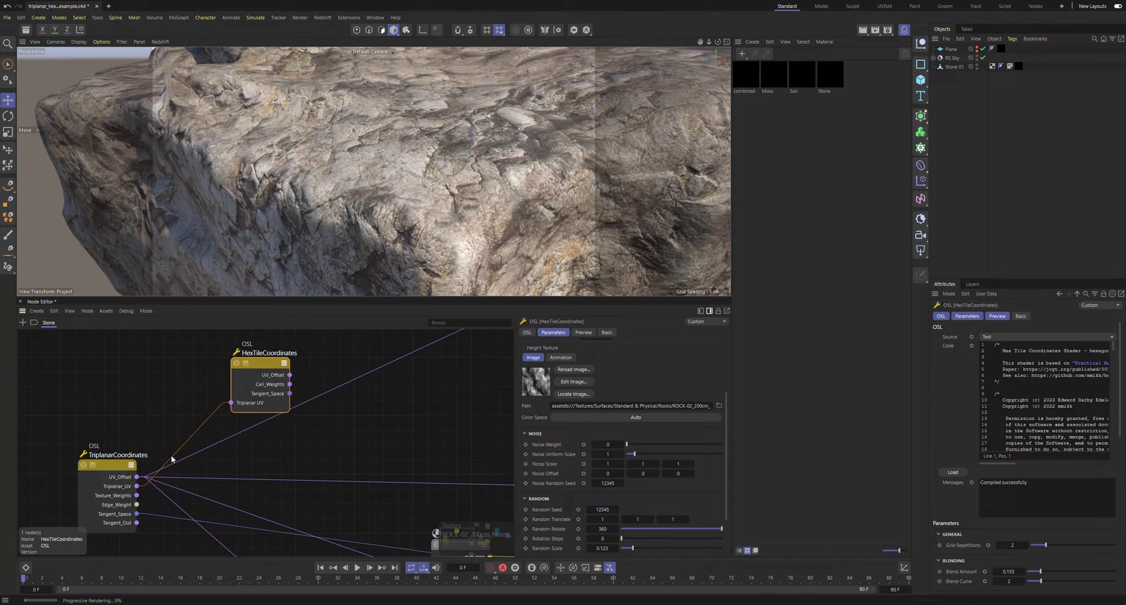
Step: Connect the Tangent_Out output of TriplanarCoordinates to the Tangent In input of HexTileCoordinates, and realign the two nodes
{"action": "left_click_drag", "start_coordinate": [136, 522], "coordinate": [241, 381]}
{"action": "mouse_move", "coordinate": [304, 467]}
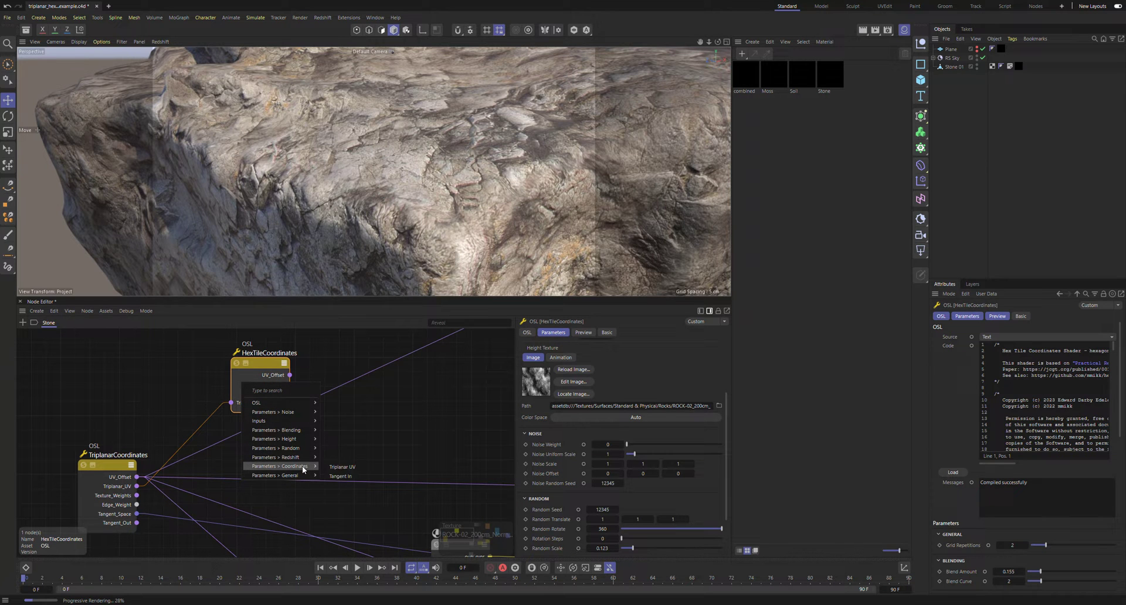
{"action": "left_click", "coordinate": [341, 477]}
{"action": "left_click_drag", "start_coordinate": [269, 367], "coordinate": [325, 416]}
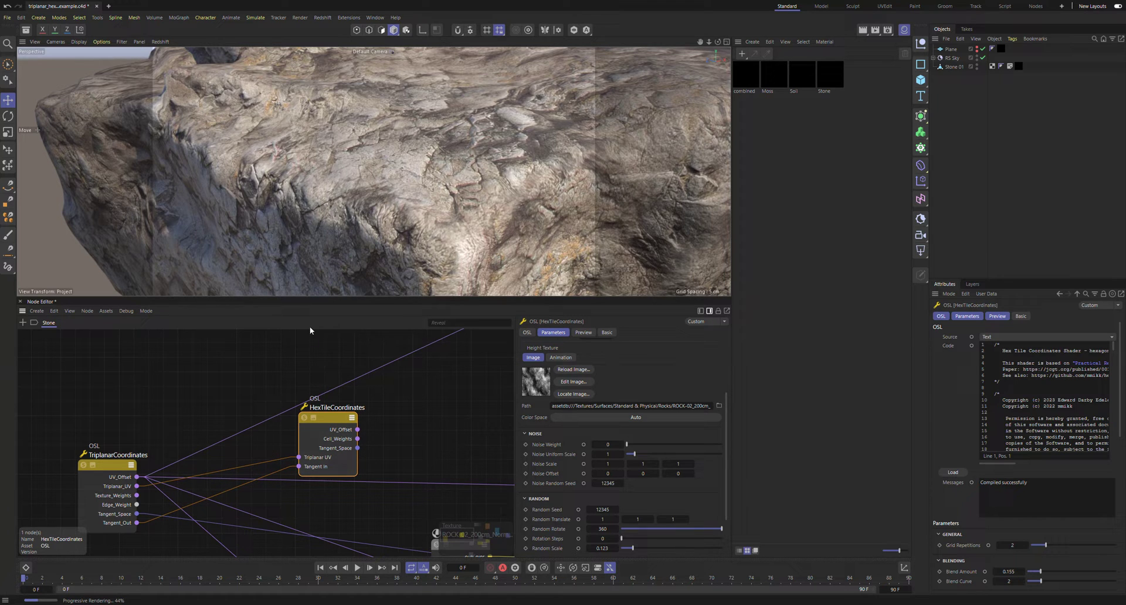
{"action": "left_click_drag", "start_coordinate": [118, 469], "coordinate": [124, 438]}
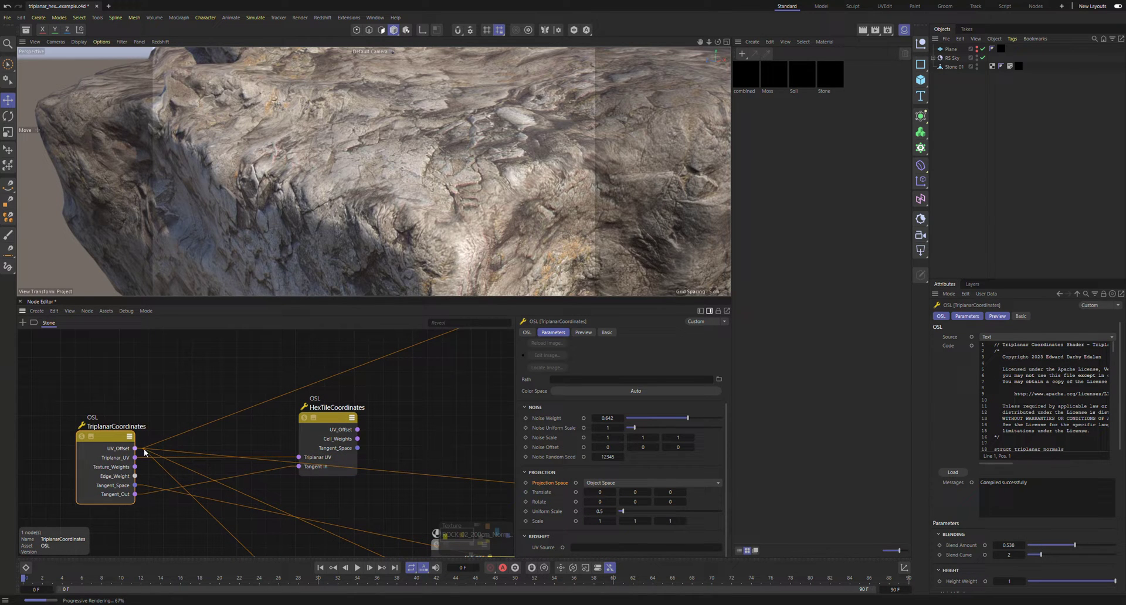
Step: Replace the Offset source of all four ROCK-02 textures (color, gloss, normal, depth) with the UV_Offset output of HexTileCoordinates
{"action": "middle_click_drag", "start_coordinate": [508, 463], "coordinate": [358, 405]}
{"action": "scroll", "coordinate": [409, 426], "scroll_direction": "down", "scroll_amount": 2}
{"action": "scroll", "coordinate": [452, 414], "scroll_direction": "down", "scroll_amount": 2}
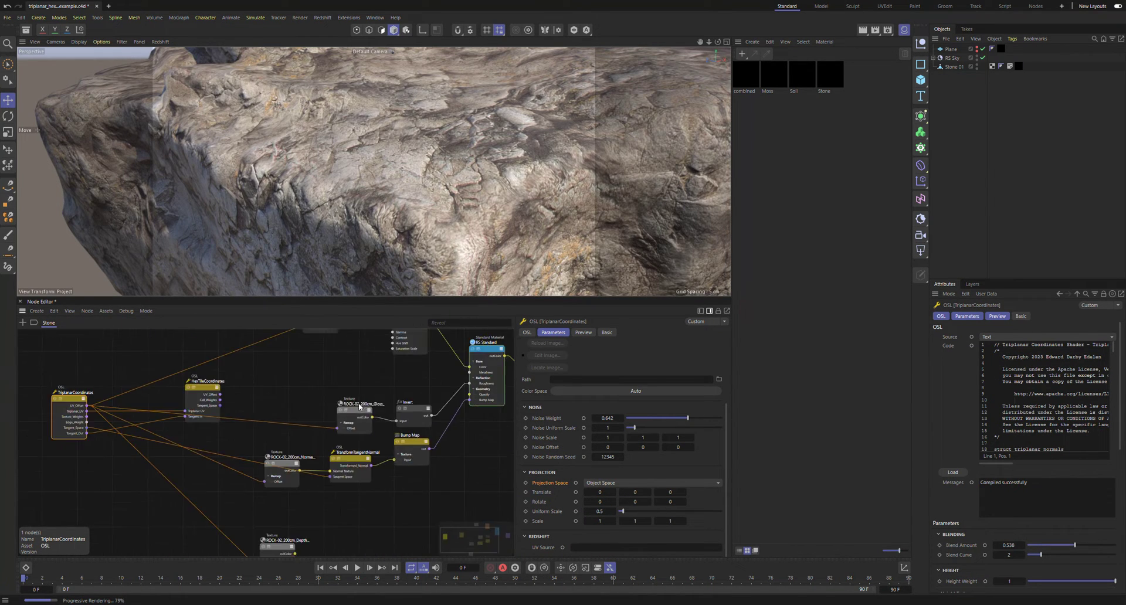
{"action": "middle_click_drag", "start_coordinate": [291, 363], "coordinate": [282, 410]}
{"action": "left_click", "coordinate": [311, 370]}
{"action": "middle_click_drag", "start_coordinate": [307, 490], "coordinate": [315, 430]}
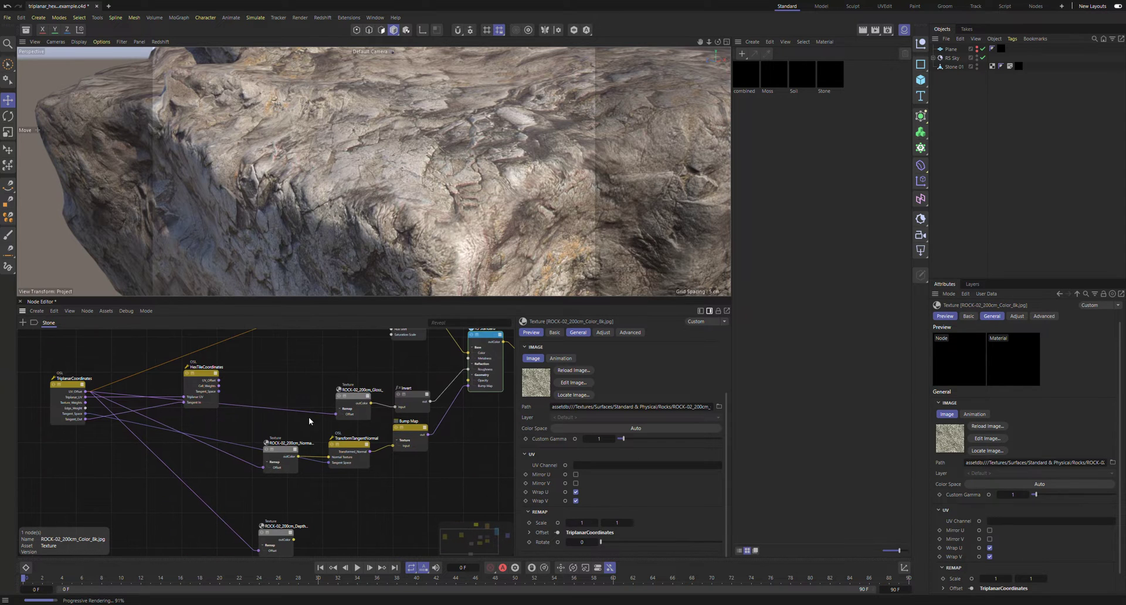
{"action": "left_click", "coordinate": [346, 407], "text": "shift"}
{"action": "left_click", "coordinate": [281, 451], "text": "shift"}
{"action": "left_click", "coordinate": [276, 535], "text": "shift"}
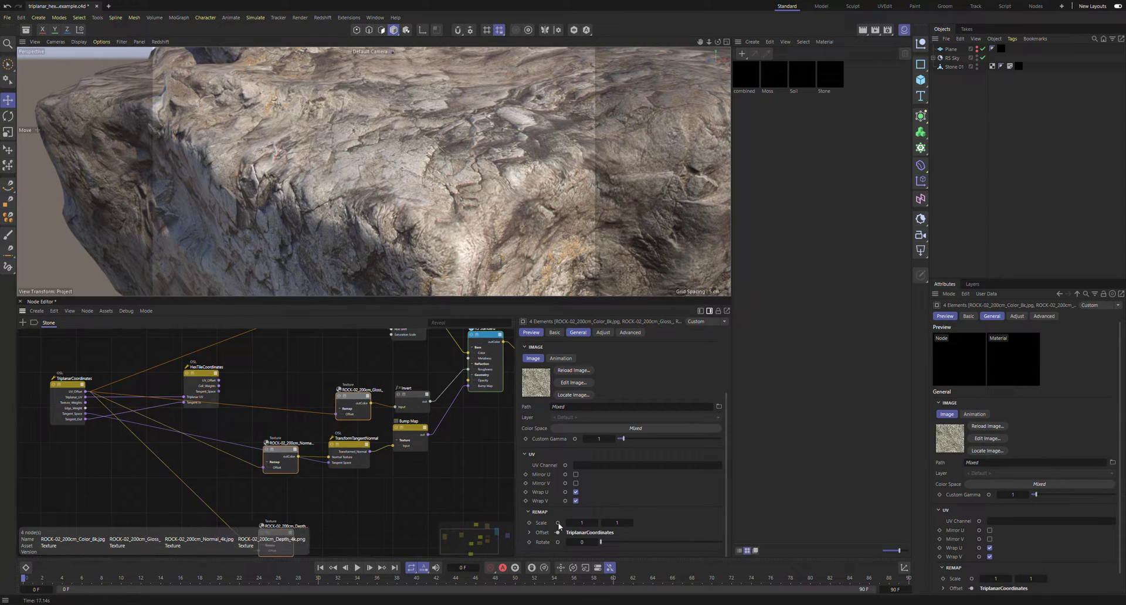
{"action": "right_click", "coordinate": [560, 533]}
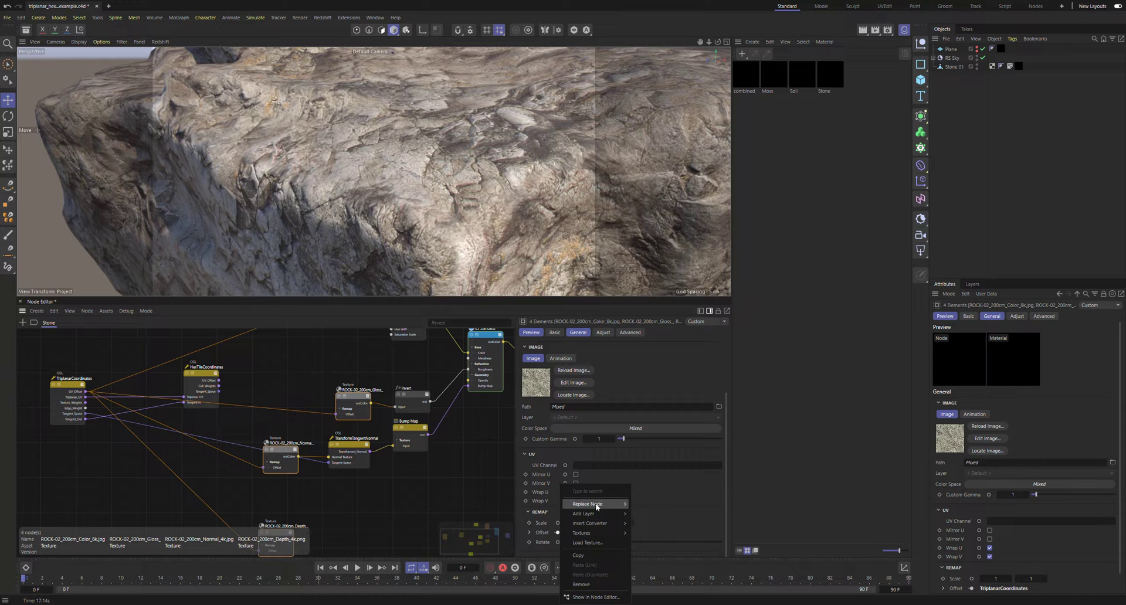
{"action": "mouse_move", "coordinate": [589, 504]}
{"action": "mouse_move", "coordinate": [648, 505]}
{"action": "mouse_move", "coordinate": [718, 536]}
{"action": "mouse_move", "coordinate": [761, 538]}
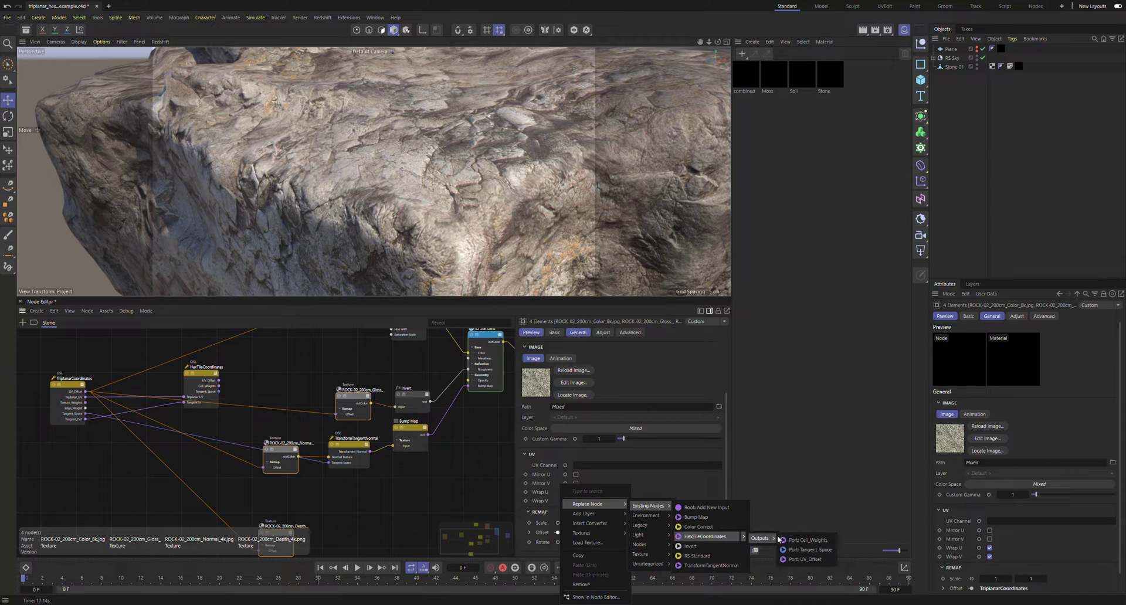
{"action": "left_click", "coordinate": [813, 559]}
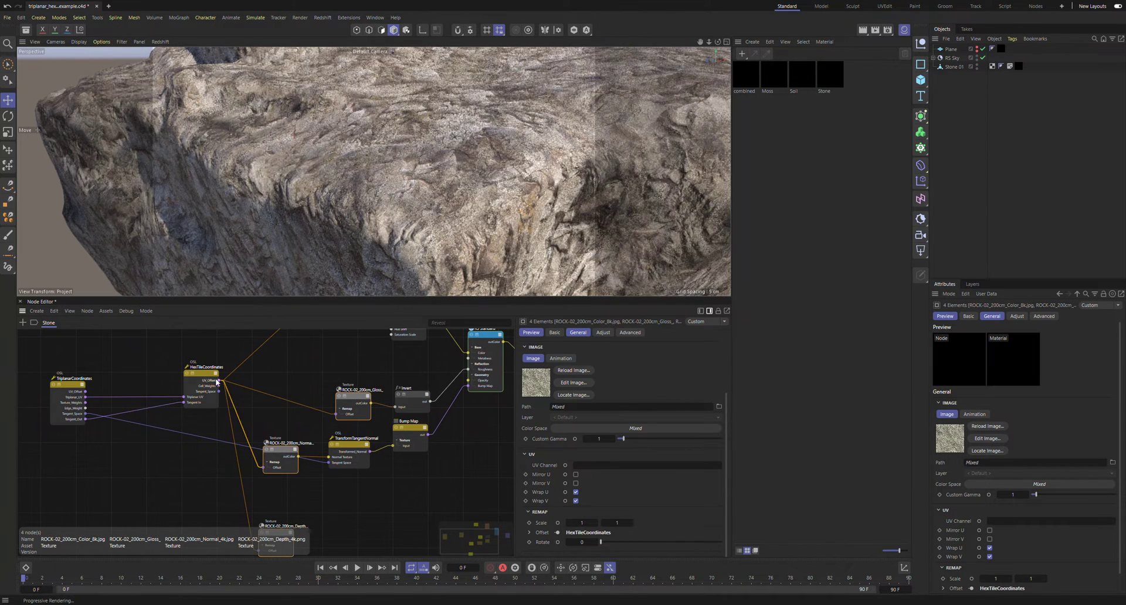
Step: Feed the Tangent_Space of HexTileCoordinates into TransformTangentNormal's Tangent Space and inspect the rock from afar and up close
{"action": "left_click_drag", "start_coordinate": [210, 377], "coordinate": [179, 371]}
{"action": "left_click_drag", "start_coordinate": [227, 416], "coordinate": [329, 464]}
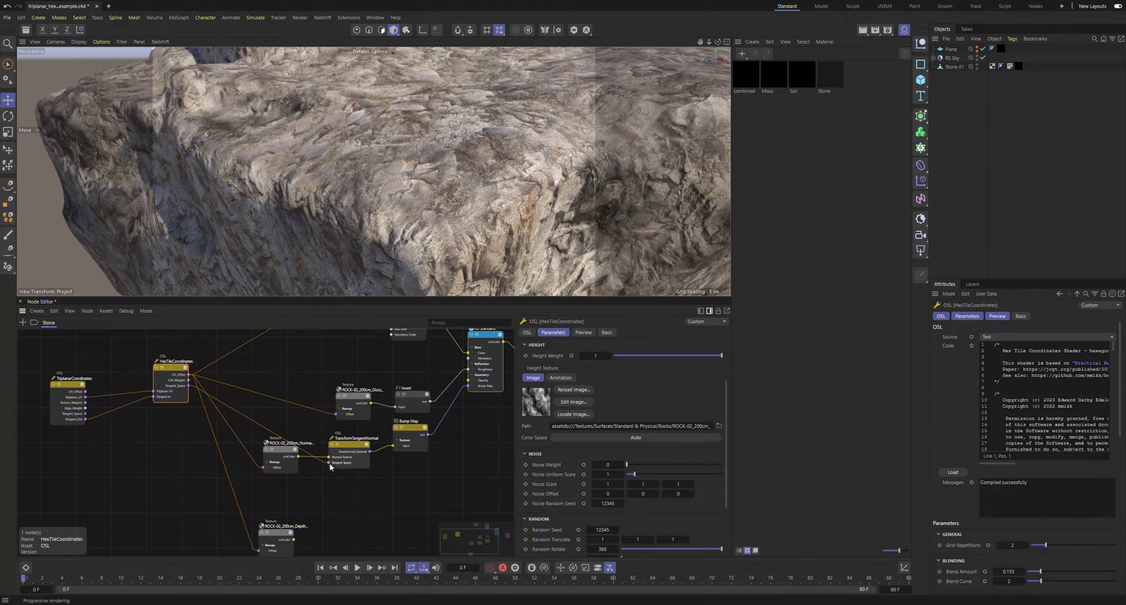
{"action": "scroll", "coordinate": [381, 202], "scroll_direction": "down", "scroll_amount": 6}
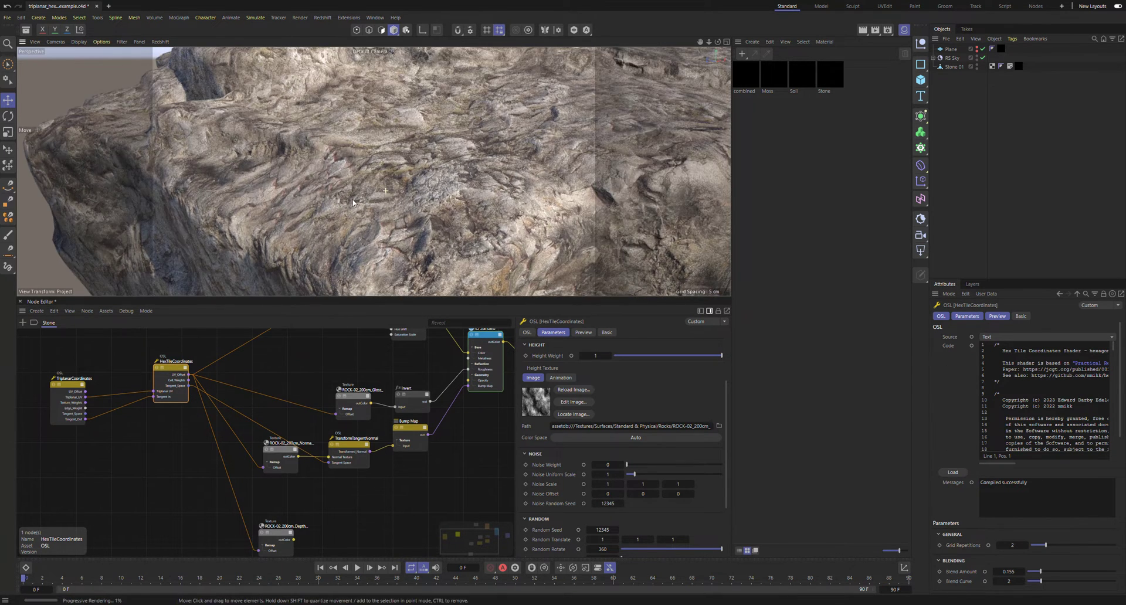
{"action": "left_click", "coordinate": [73, 387]}
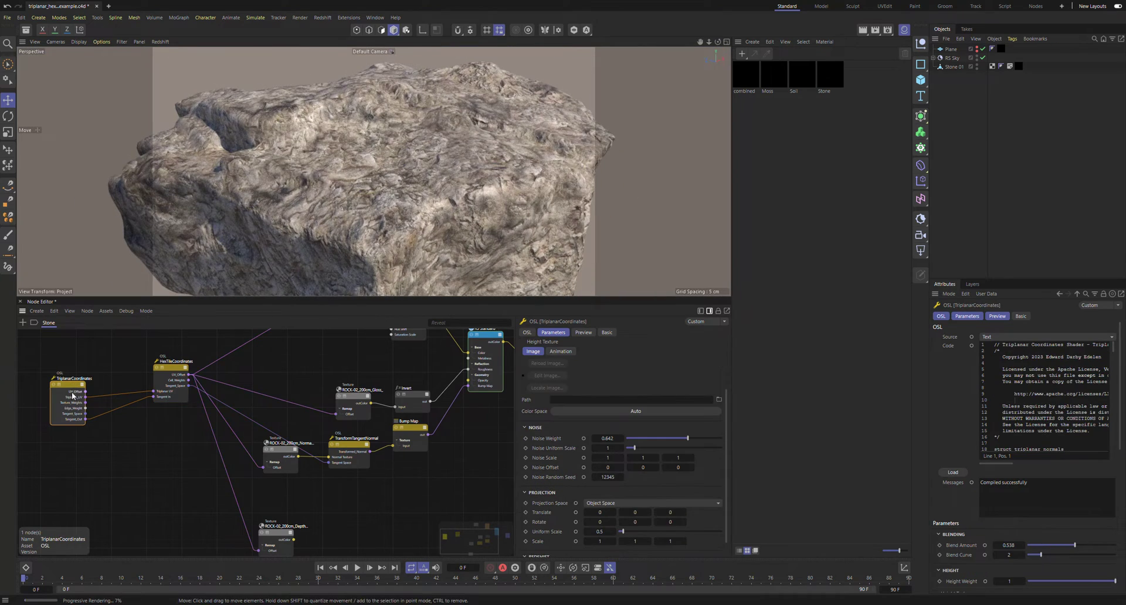
{"action": "left_click_drag", "start_coordinate": [176, 373], "coordinate": [171, 384]}
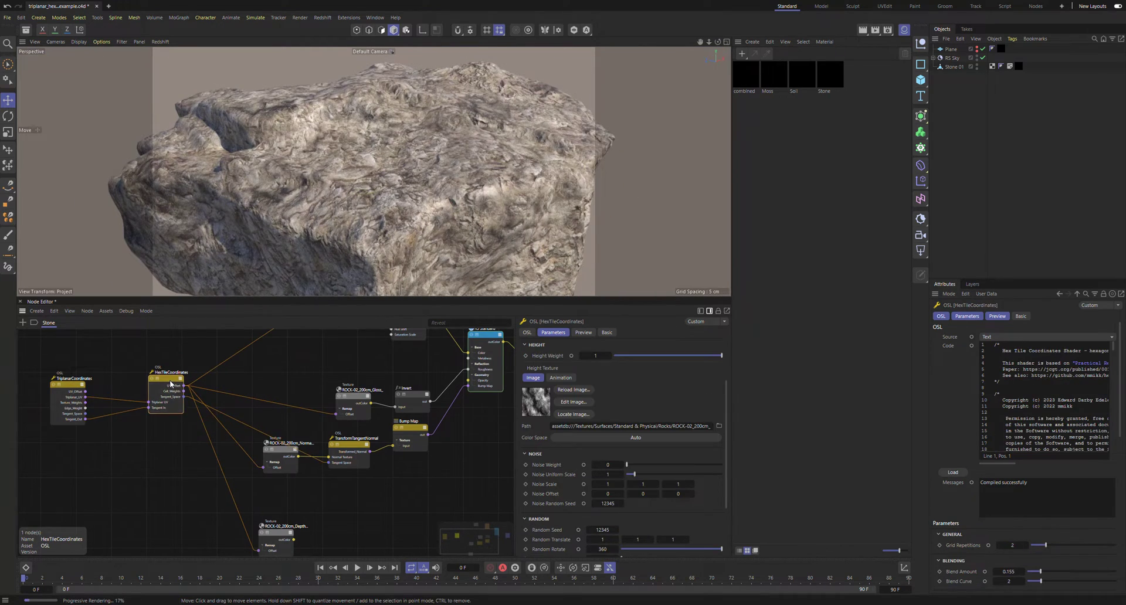
{"action": "scroll", "coordinate": [340, 259], "scroll_direction": "up", "scroll_amount": 8}
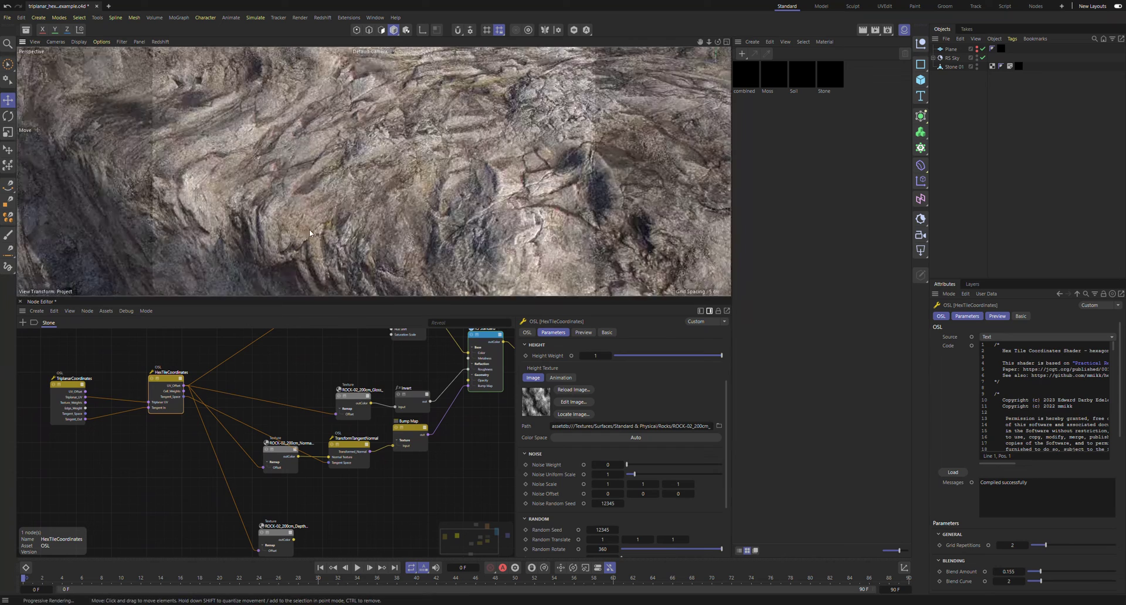
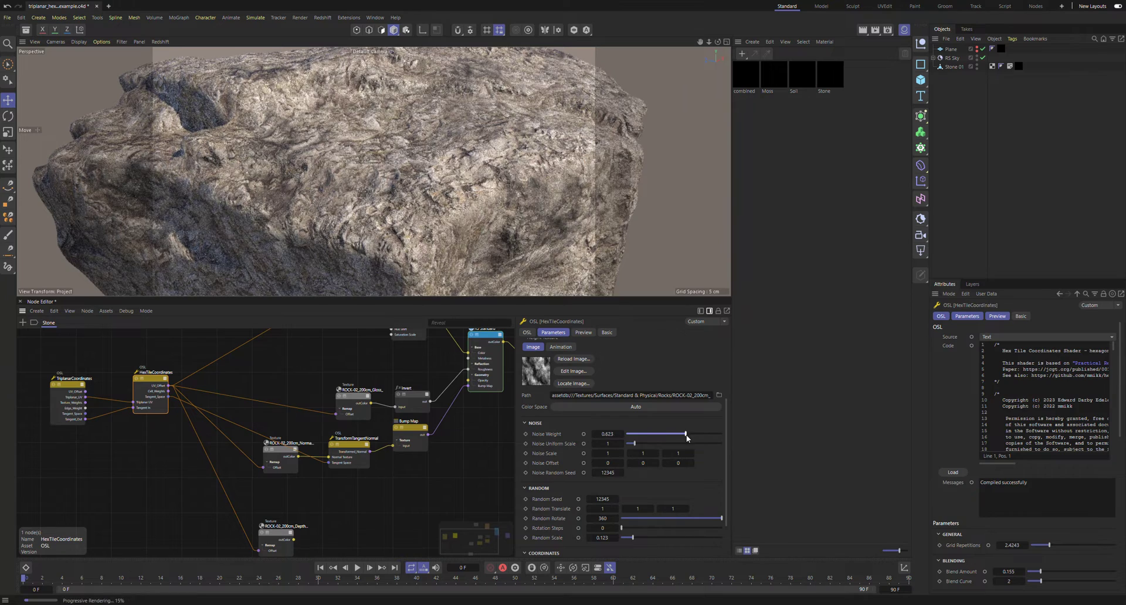
Step: Set Noise Weight to about 0.285 and Height Weight to 1 on HexTileCoordinates
{"action": "scroll", "coordinate": [651, 445], "scroll_direction": "up", "scroll_amount": 3}
{"action": "left_click_drag", "start_coordinate": [675, 488], "coordinate": [653, 488]}
{"action": "left_click_drag", "start_coordinate": [699, 383], "coordinate": [725, 380]}
Step: Preview the Cell_Weights of HexTileCoordinates through the Output's Surface input and examine the cell pattern around the rock
{"action": "middle_click_drag", "start_coordinate": [270, 393], "coordinate": [191, 422]}
{"action": "scroll", "coordinate": [192, 421], "scroll_direction": "down", "scroll_amount": 2}
{"action": "left_click_drag", "start_coordinate": [198, 426], "coordinate": [414, 415]}
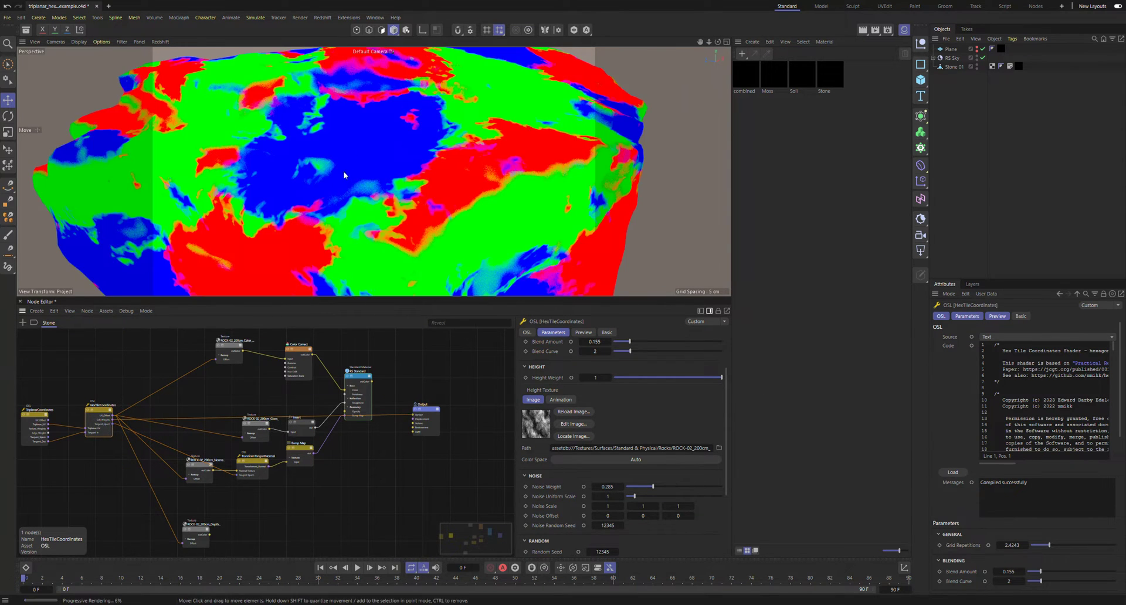
{"action": "scroll", "coordinate": [340, 193], "scroll_direction": "down", "scroll_amount": 3}
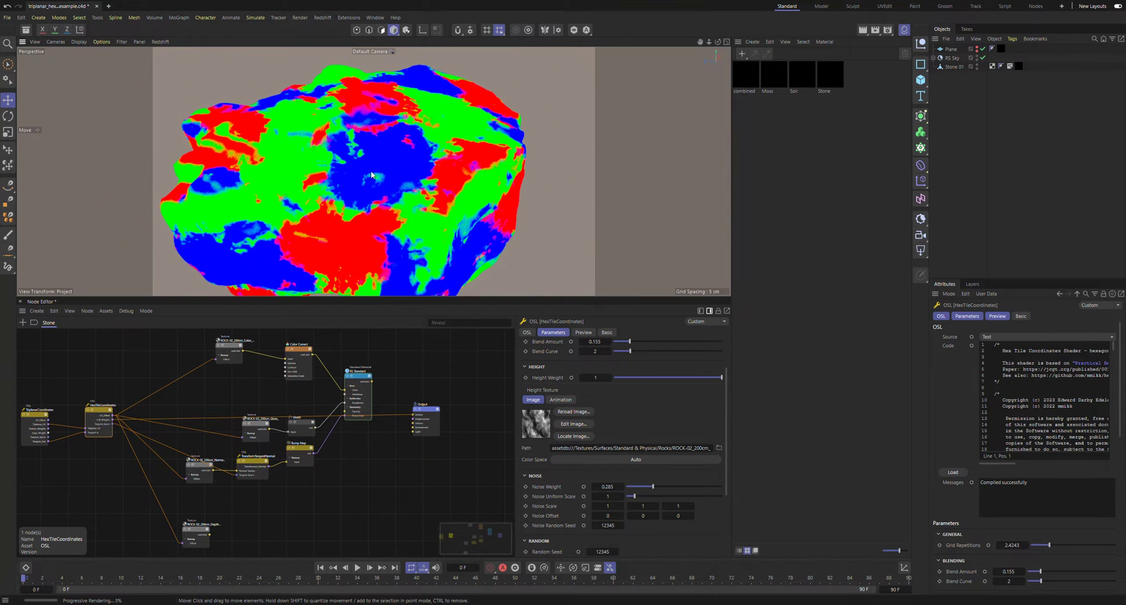
{"action": "middle_click_drag", "start_coordinate": [368, 185], "coordinate": [307, 161], "text": "alt"}
{"action": "scroll", "coordinate": [352, 170], "scroll_direction": "down", "scroll_amount": 4}
{"action": "left_click_drag", "start_coordinate": [352, 170], "coordinate": [372, 166], "text": "alt"}
{"action": "scroll", "coordinate": [375, 172], "scroll_direction": "up", "scroll_amount": 4}
{"action": "scroll", "coordinate": [373, 165], "scroll_direction": "up", "scroll_amount": 4}
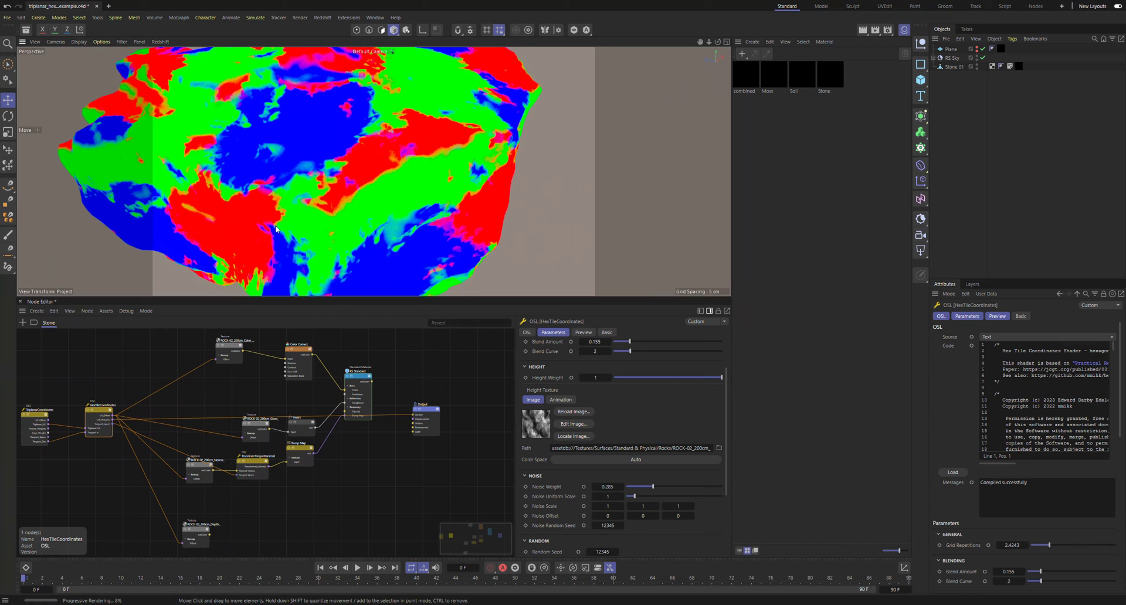
Step: Preview the Texture_Weights of TriplanarCoordinates through the Output's Surface input and examine the projection blending around the rock
{"action": "scroll", "coordinate": [69, 416], "scroll_direction": "up", "scroll_amount": 2}
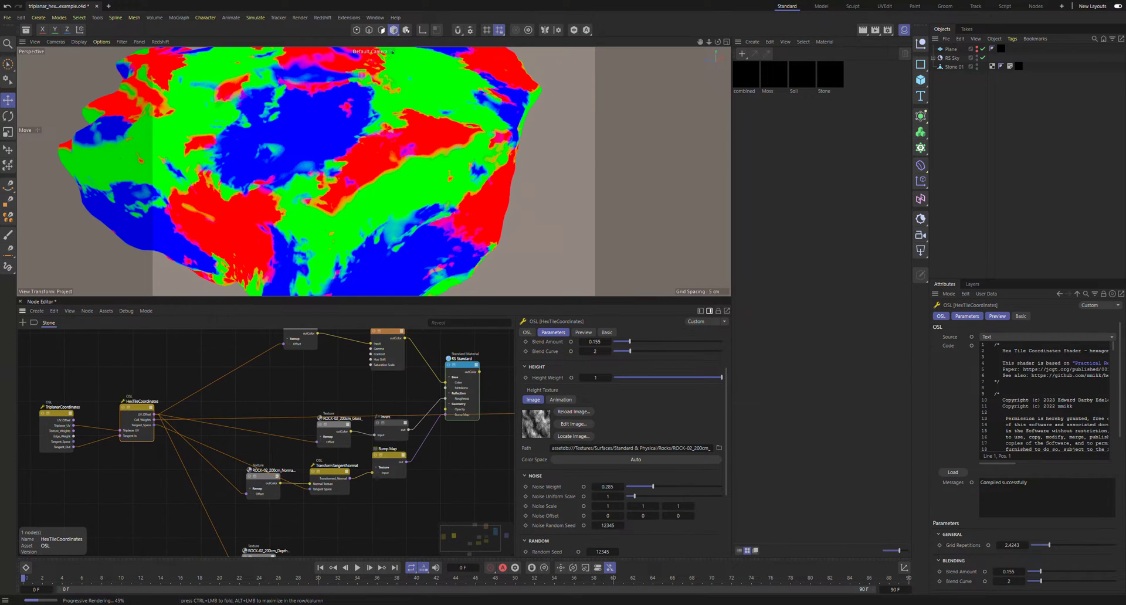
{"action": "scroll", "coordinate": [77, 395], "scroll_direction": "up", "scroll_amount": 1}
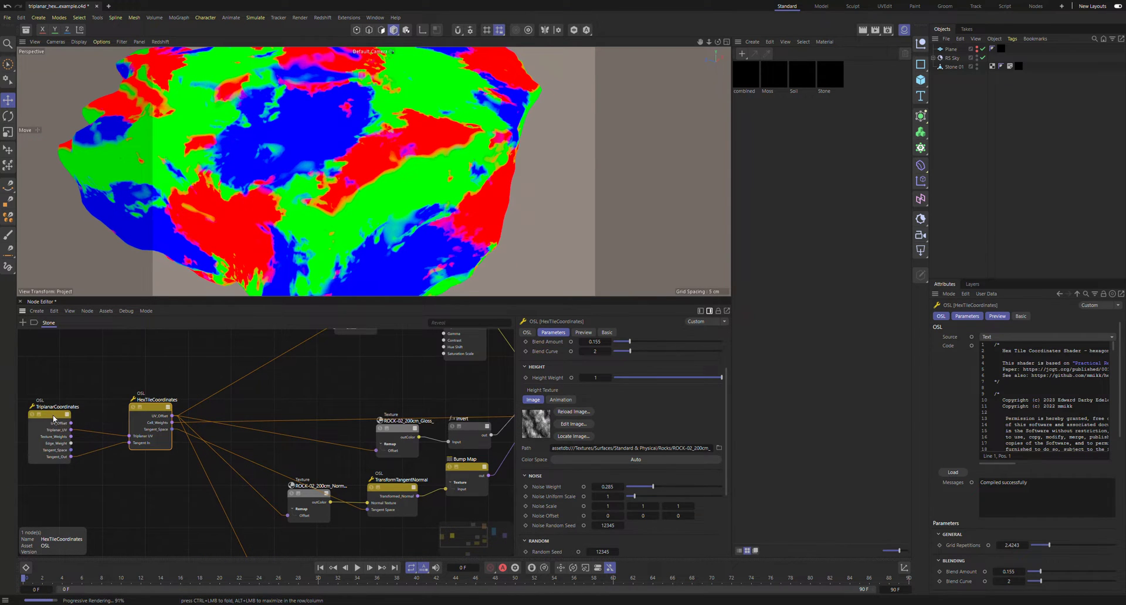
{"action": "left_click", "coordinate": [71, 430]}
{"action": "scroll", "coordinate": [98, 451], "scroll_direction": "down", "scroll_amount": 3}
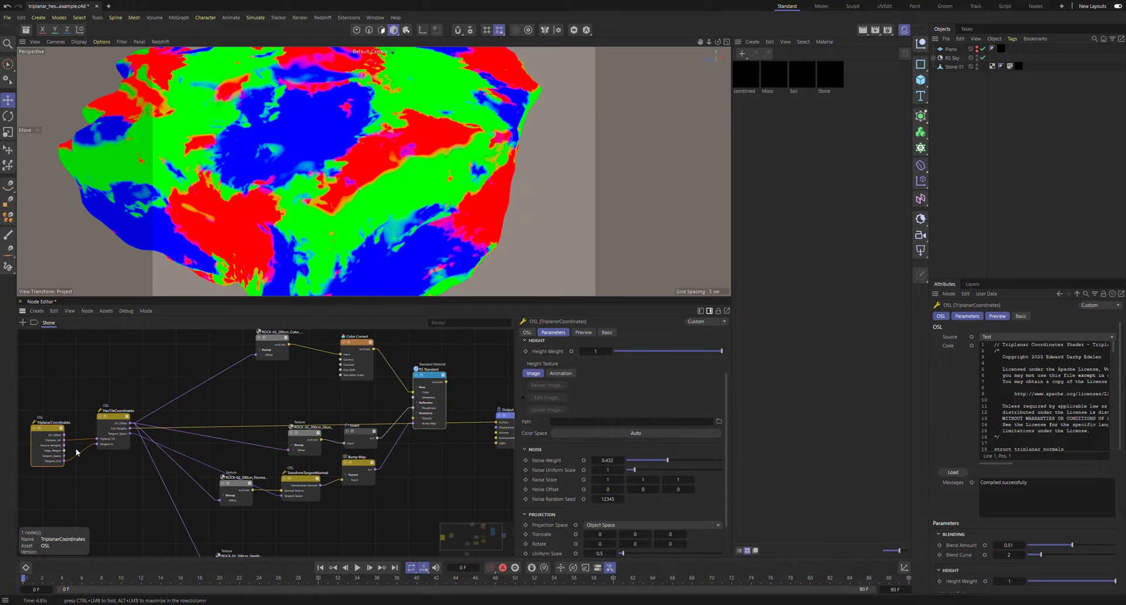
{"action": "left_click_drag", "start_coordinate": [59, 449], "coordinate": [490, 424]}
{"action": "scroll", "coordinate": [341, 109], "scroll_direction": "down", "scroll_amount": 3}
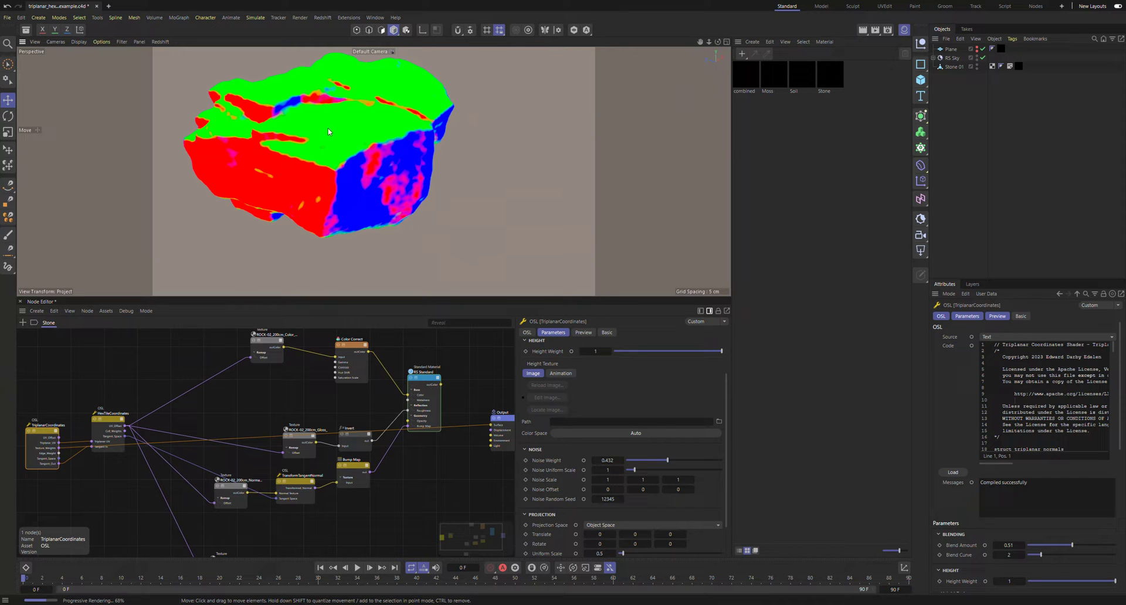
{"action": "left_click_drag", "start_coordinate": [374, 202], "coordinate": [322, 141], "text": "alt"}
{"action": "scroll", "coordinate": [323, 140], "scroll_direction": "up", "scroll_amount": 7}
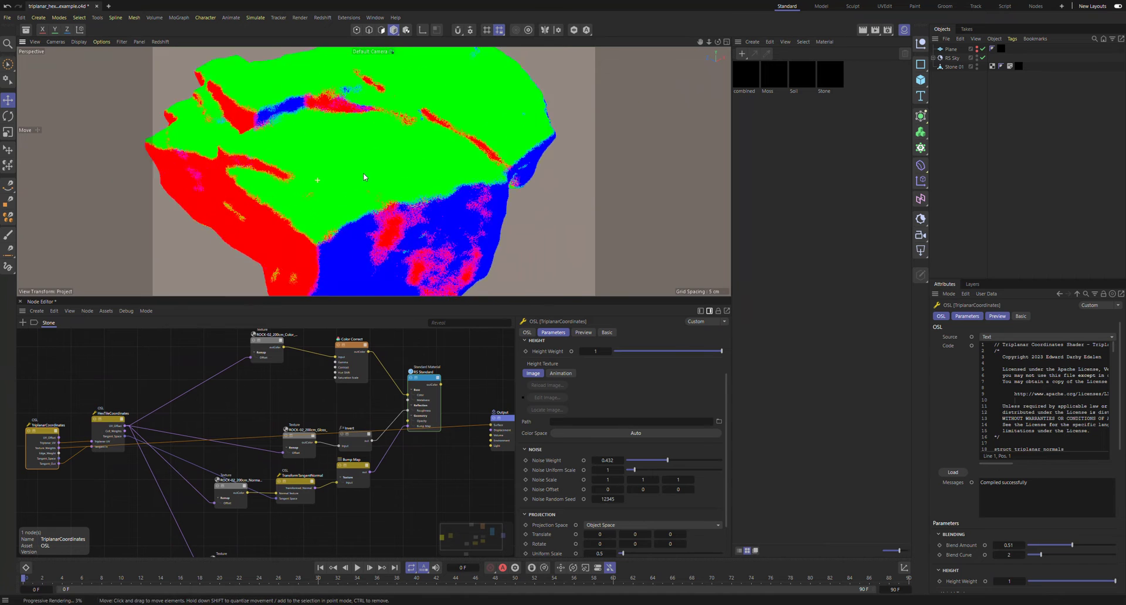
{"action": "scroll", "coordinate": [358, 179], "scroll_direction": "down", "scroll_amount": 4}
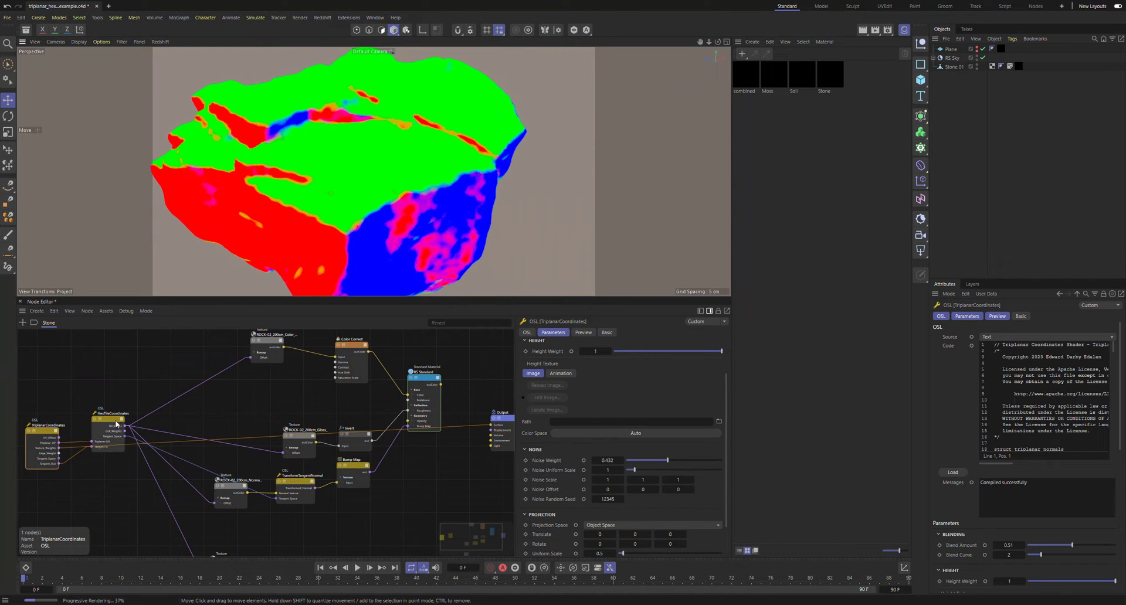
Step: Show the HexTileCoordinates Cell_Weights on the rock once more, reconnect RS Standard to the Output's Surface, and inspect the textured surface closely
{"action": "left_click_drag", "start_coordinate": [116, 423], "coordinate": [492, 425]}
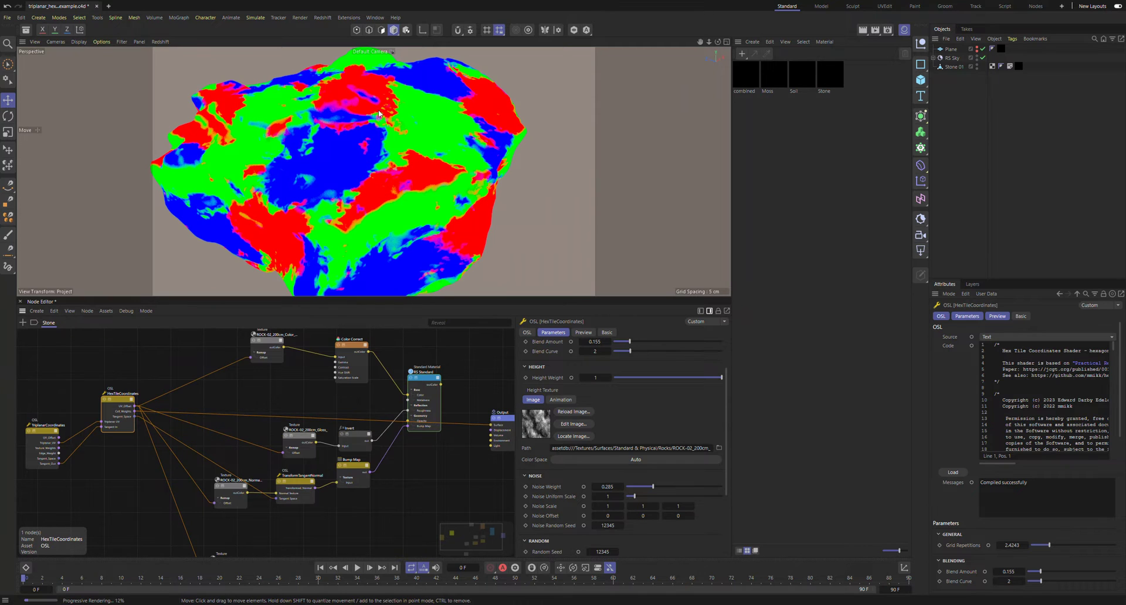
{"action": "left_click_drag", "start_coordinate": [120, 402], "coordinate": [120, 421]}
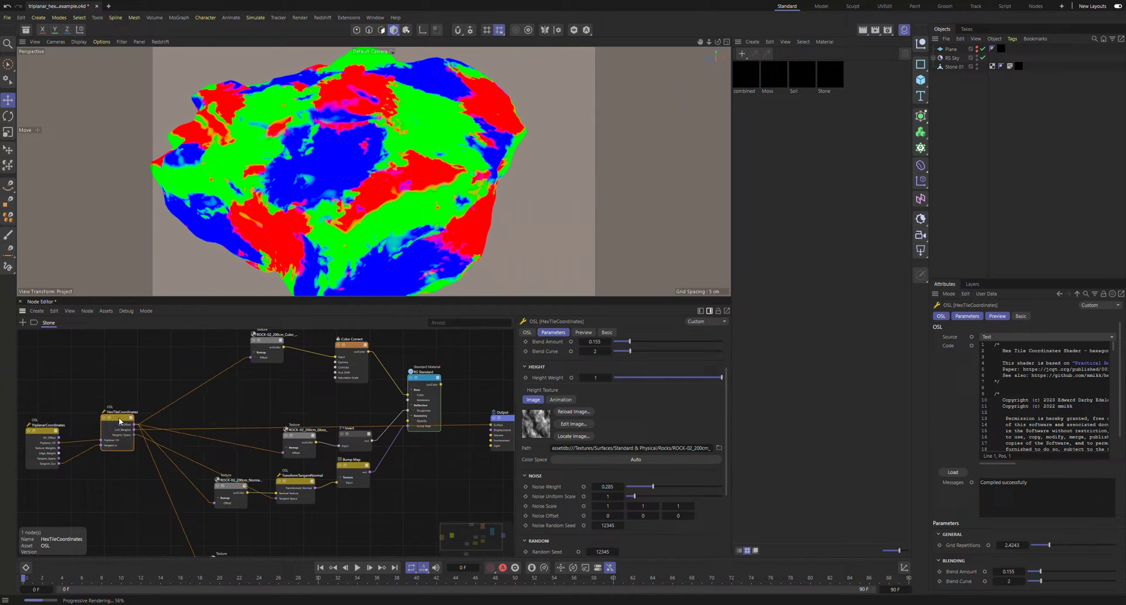
{"action": "left_click_drag", "start_coordinate": [490, 431], "coordinate": [491, 425]}
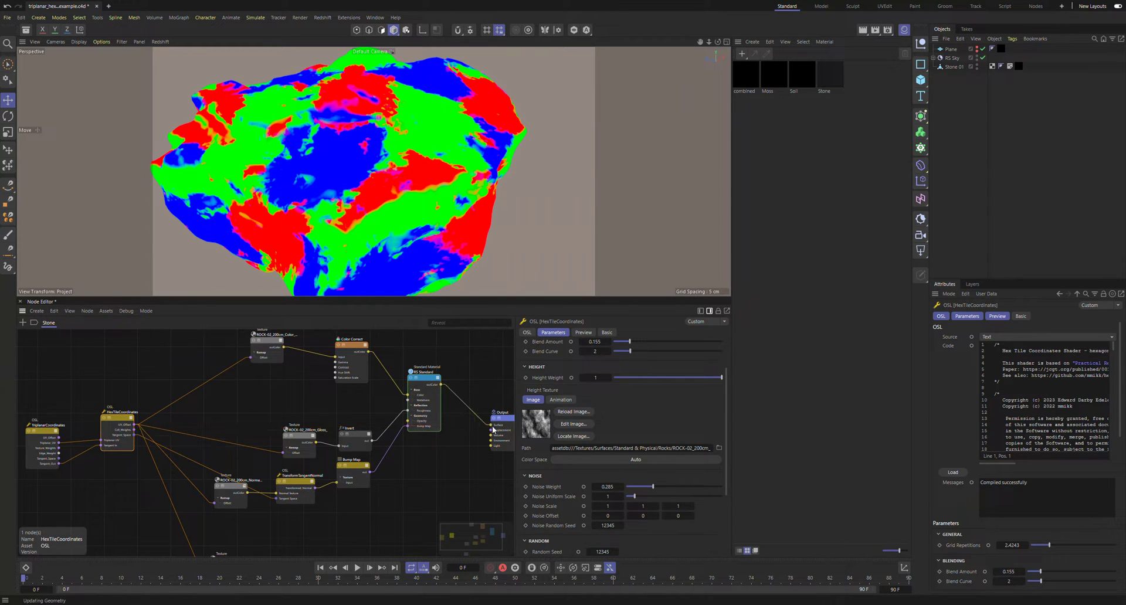
{"action": "scroll", "coordinate": [396, 212], "scroll_direction": "up", "scroll_amount": 8}
{"action": "left_click_drag", "start_coordinate": [396, 211], "coordinate": [318, 196], "text": "alt"}
{"action": "scroll", "coordinate": [360, 185], "scroll_direction": "up", "scroll_amount": 4}
Step: Assign the ROCK-02 height image from the Asset Browser as the Height Texture of TriplanarCoordinates
{"action": "left_click", "coordinate": [42, 433]}
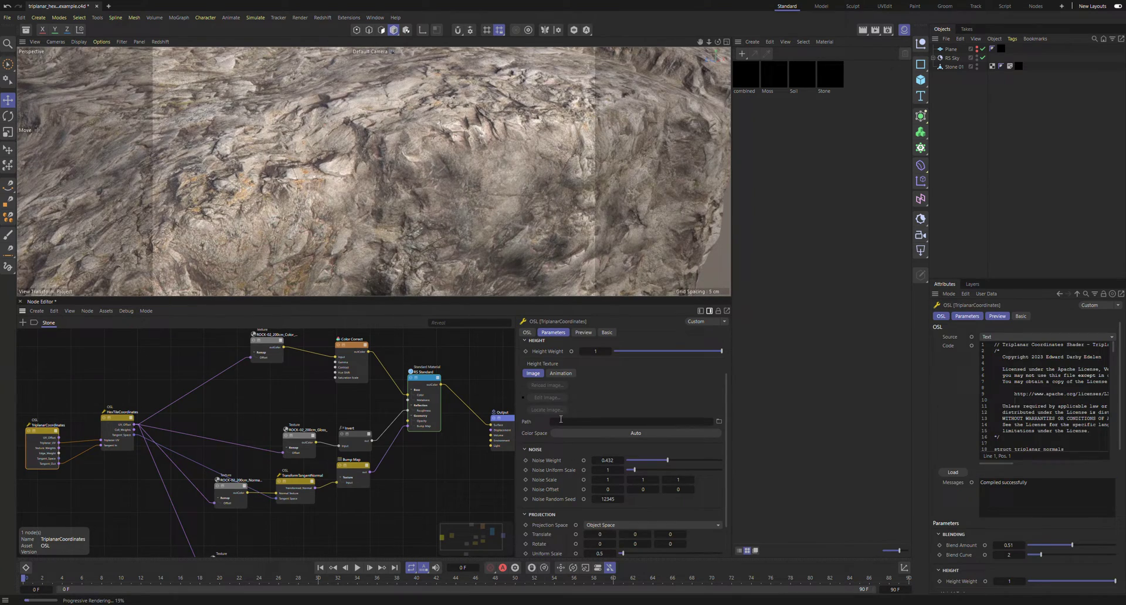
{"action": "left_click", "coordinate": [117, 431]}
{"action": "left_click", "coordinate": [61, 444]}
{"action": "key", "text": "shift+F8"}
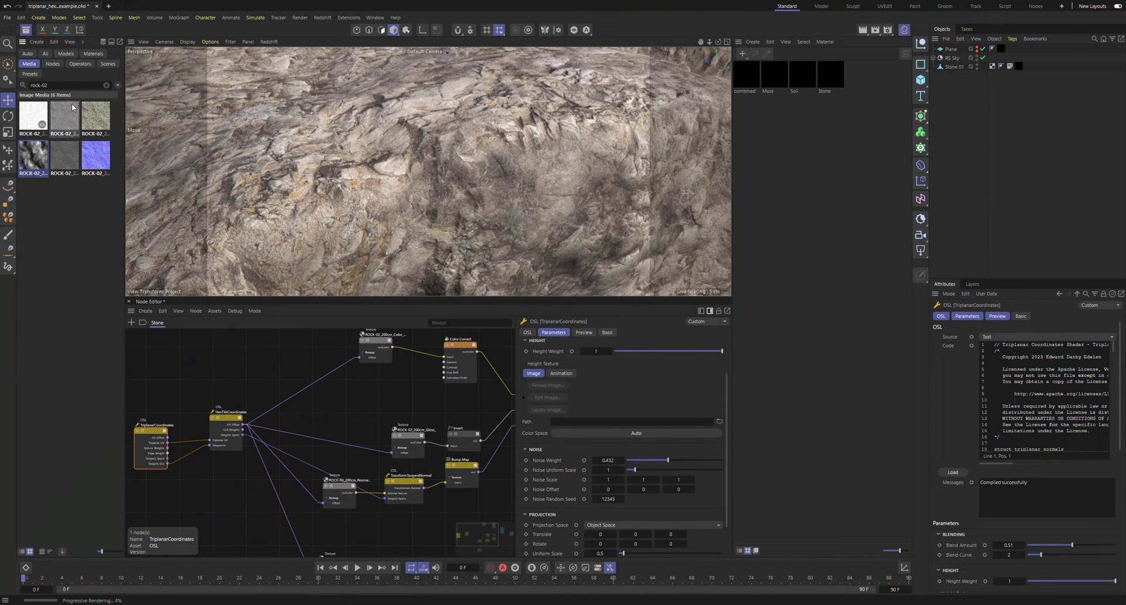
{"action": "left_click_drag", "start_coordinate": [581, 421], "coordinate": [582, 421]}
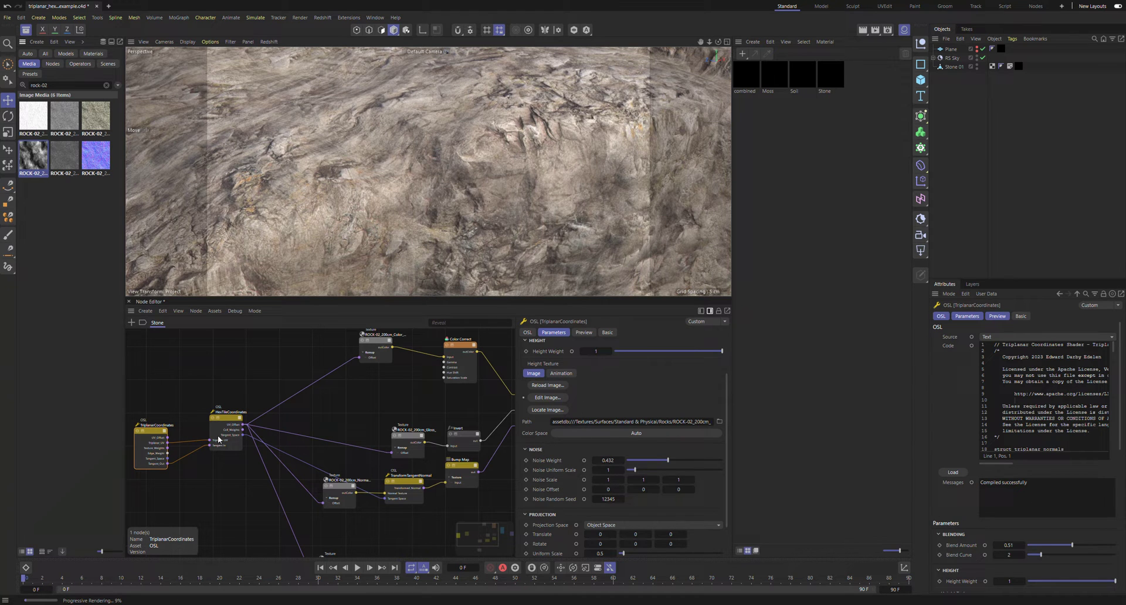
Step: Move the TriplanarCoordinates node slightly up and closer to HexTileCoordinates, and bring the upper edge of the rock into view
{"action": "left_click", "coordinate": [193, 417]}
{"action": "left_click_drag", "start_coordinate": [161, 438], "coordinate": [162, 421]}
{"action": "right_click_drag", "start_coordinate": [401, 181], "coordinate": [388, 184], "text": "alt"}
{"action": "left_click_drag", "start_coordinate": [388, 184], "coordinate": [401, 243], "text": "alt"}
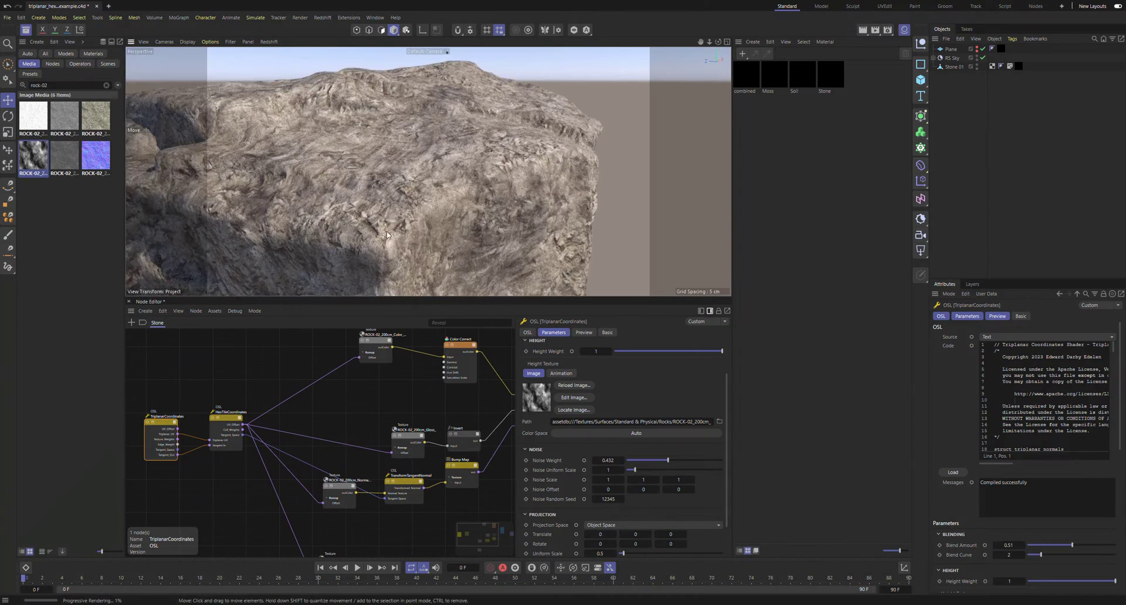
Step: Compare different Height Weight values on TriplanarCoordinates, settle on 0.941, and inspect the texture blending on the rock
{"action": "left_click_drag", "start_coordinate": [714, 350], "coordinate": [655, 352]}
{"action": "left_click_drag", "start_coordinate": [584, 352], "coordinate": [715, 350]}
{"action": "left_click_drag", "start_coordinate": [171, 379], "coordinate": [139, 491]}
{"action": "left_click_drag", "start_coordinate": [196, 384], "coordinate": [240, 461]}
{"action": "left_click", "coordinate": [143, 482]}
{"action": "left_click_drag", "start_coordinate": [131, 501], "coordinate": [195, 369]}
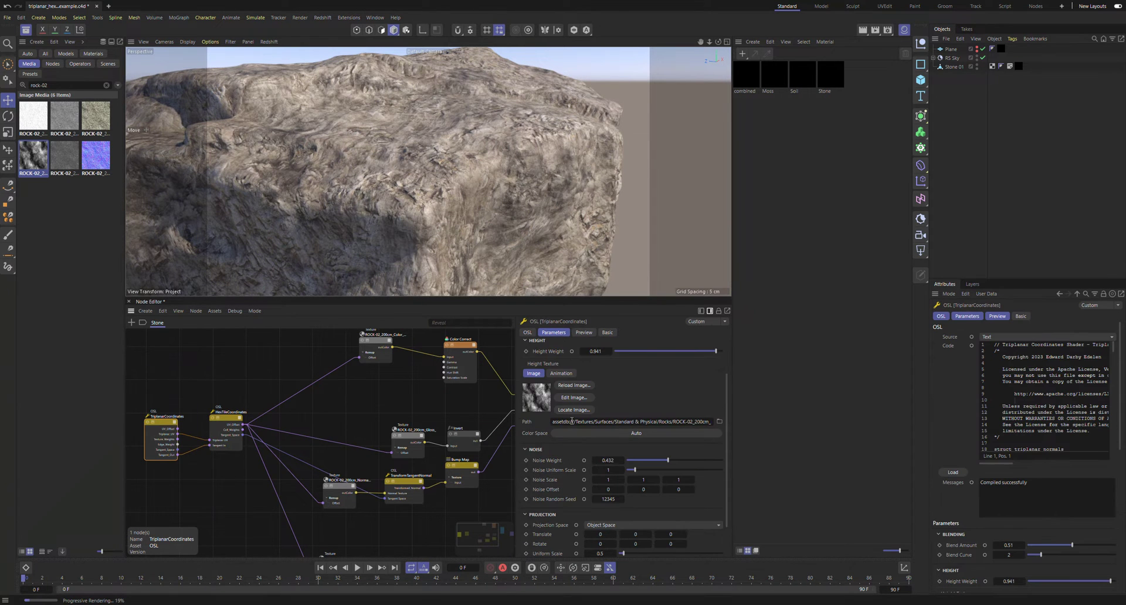
{"action": "left_click_drag", "start_coordinate": [419, 227], "coordinate": [417, 159], "text": "alt"}
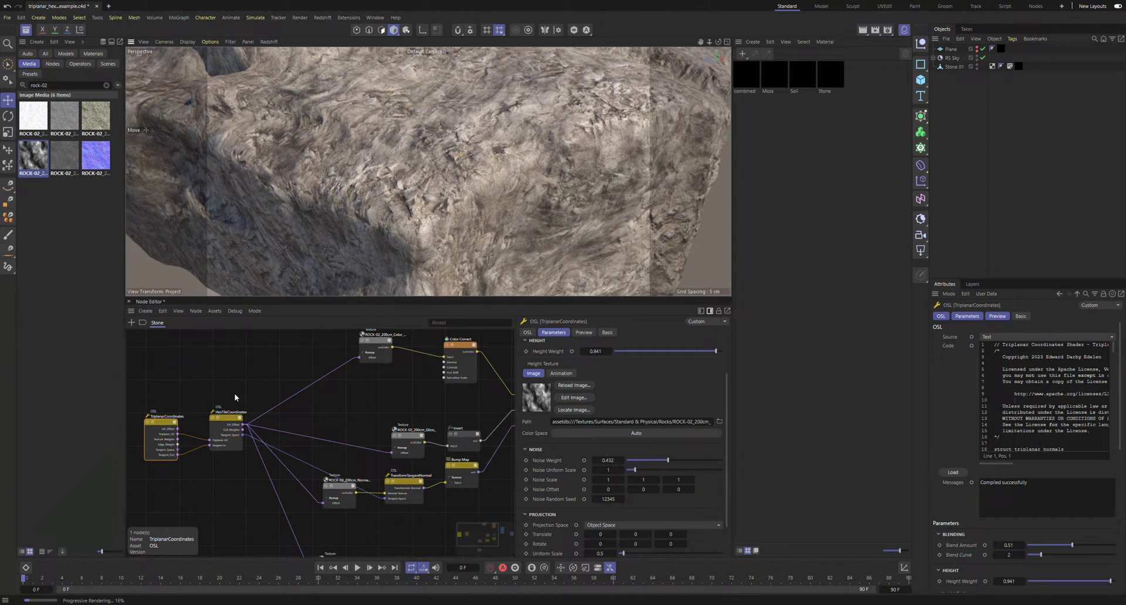
Step: Lower the TriplanarCoordinates Blend Amount to 0.292 and its Height Weight to 0 while checking the rock's edges
{"action": "scroll", "coordinate": [649, 400], "scroll_direction": "up", "scroll_amount": 2}
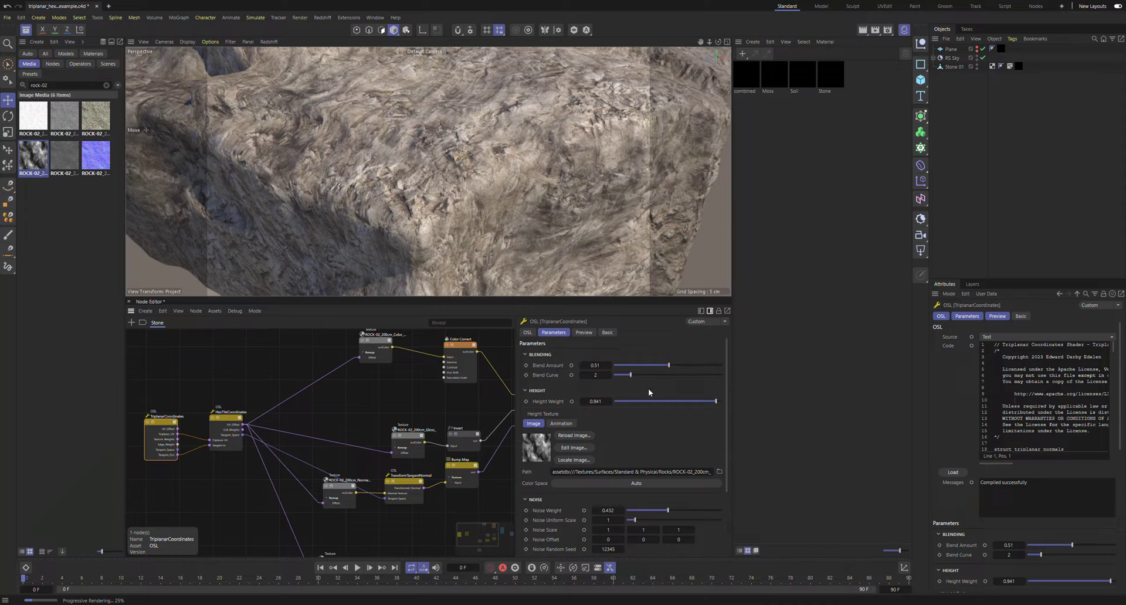
{"action": "mouse_move", "coordinate": [656, 369]}
{"action": "left_mouse_down"}
{"action": "mouse_move", "coordinate": [604, 368]}
{"action": "mouse_move", "coordinate": [645, 367]}
{"action": "left_mouse_up"}
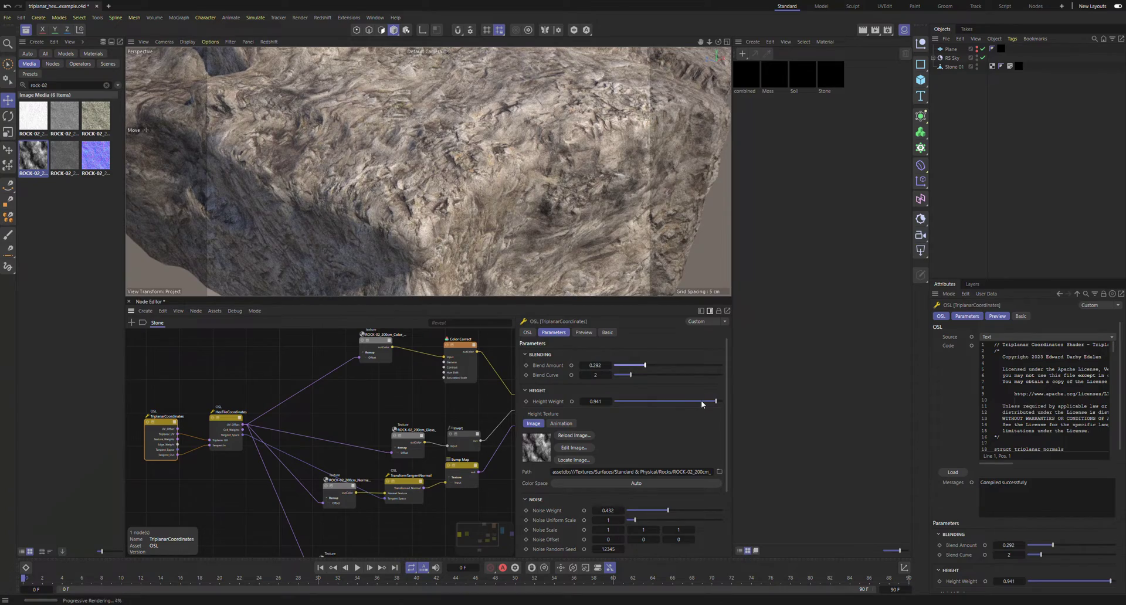
{"action": "left_click_drag", "start_coordinate": [463, 217], "coordinate": [410, 213], "text": "alt"}
{"action": "scroll", "coordinate": [411, 208], "scroll_direction": "down", "scroll_amount": 3}
{"action": "left_click_drag", "start_coordinate": [716, 402], "coordinate": [527, 395]}
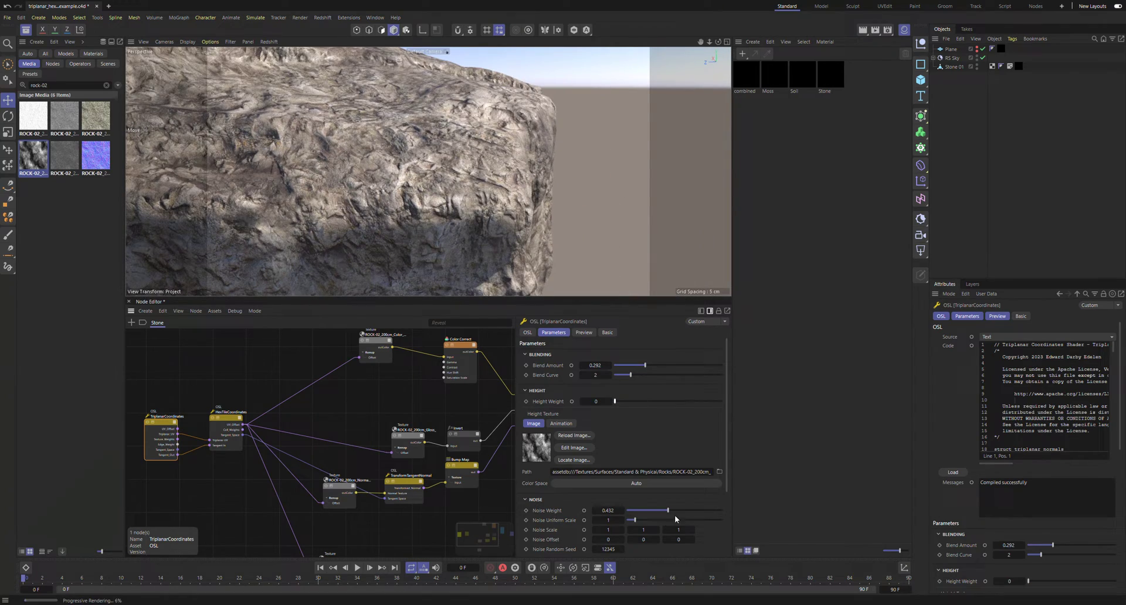
Step: Set the TriplanarCoordinates Noise Weight to 1 with a Noise Uniform Scale of about 0.94, and its Blend Amount to 0.442
{"action": "left_click_drag", "start_coordinate": [675, 513], "coordinate": [745, 508]}
{"action": "left_click", "coordinate": [636, 520]}
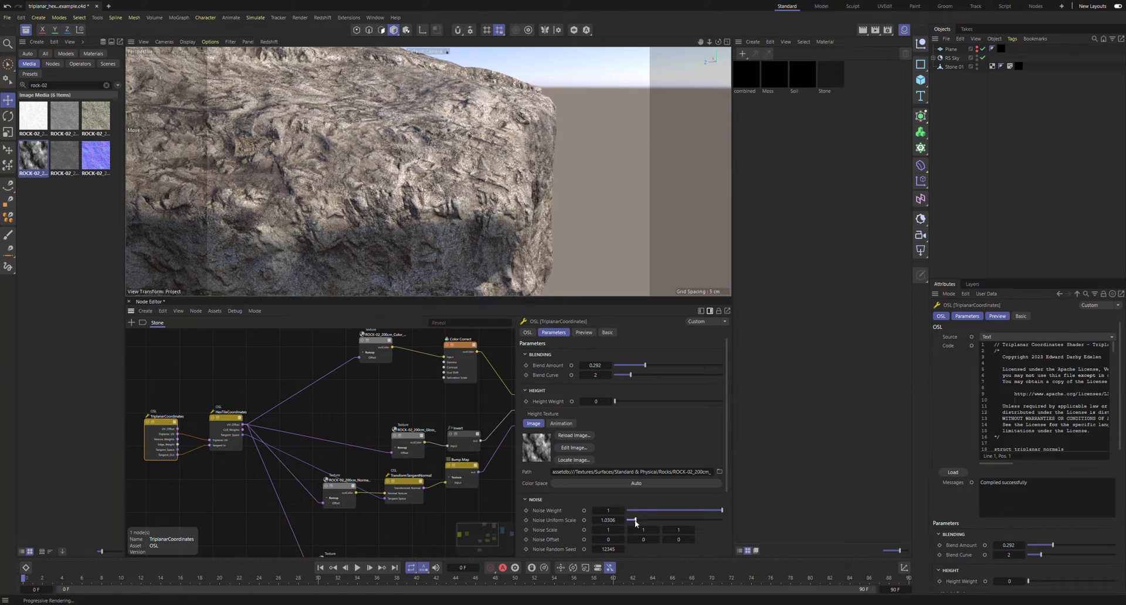
{"action": "left_click_drag", "start_coordinate": [612, 521], "coordinate": [602, 520]}
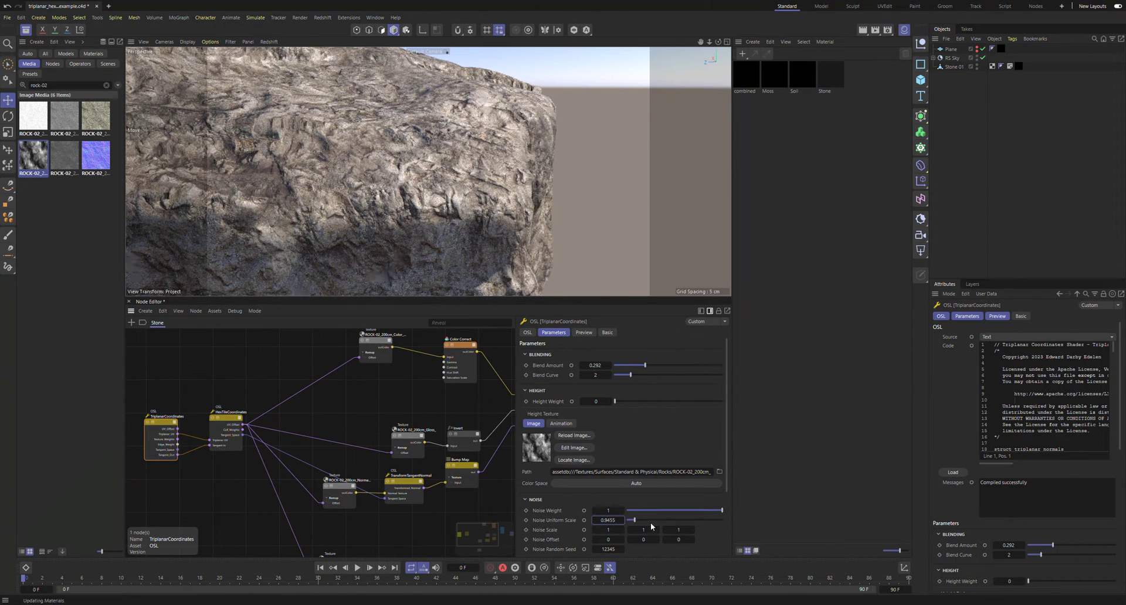
{"action": "left_click_drag", "start_coordinate": [528, 277], "coordinate": [516, 280], "text": "alt"}
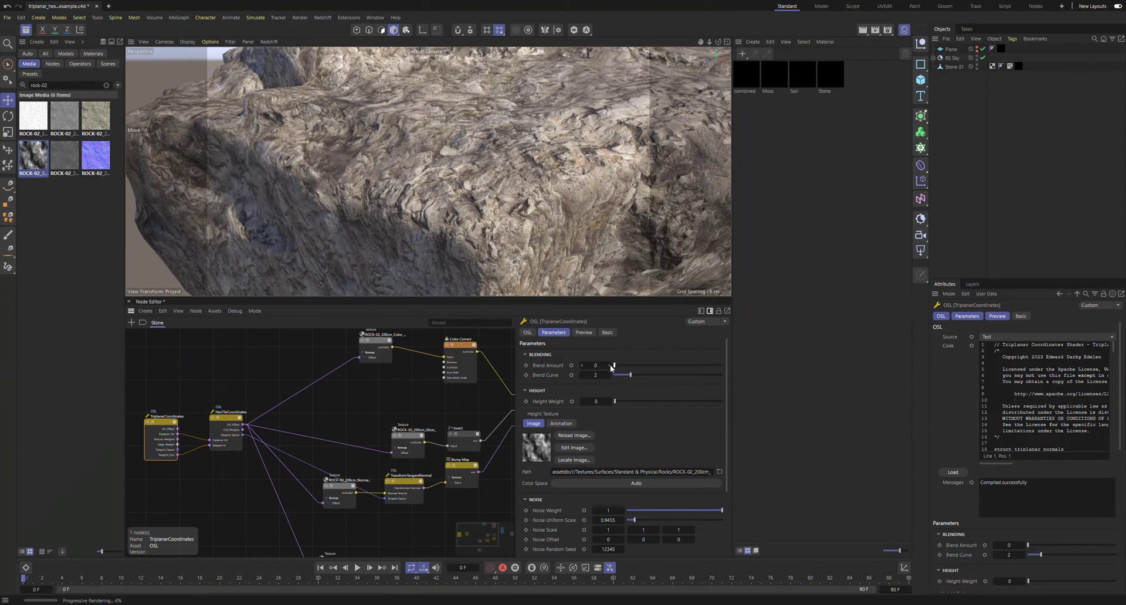
{"action": "left_click_drag", "start_coordinate": [635, 368], "coordinate": [665, 369]}
Step: Test the Height Weight and Random Rotate of HexTileCoordinates, returning them to 1 and 360
{"action": "left_click_drag", "start_coordinate": [201, 367], "coordinate": [259, 478]}
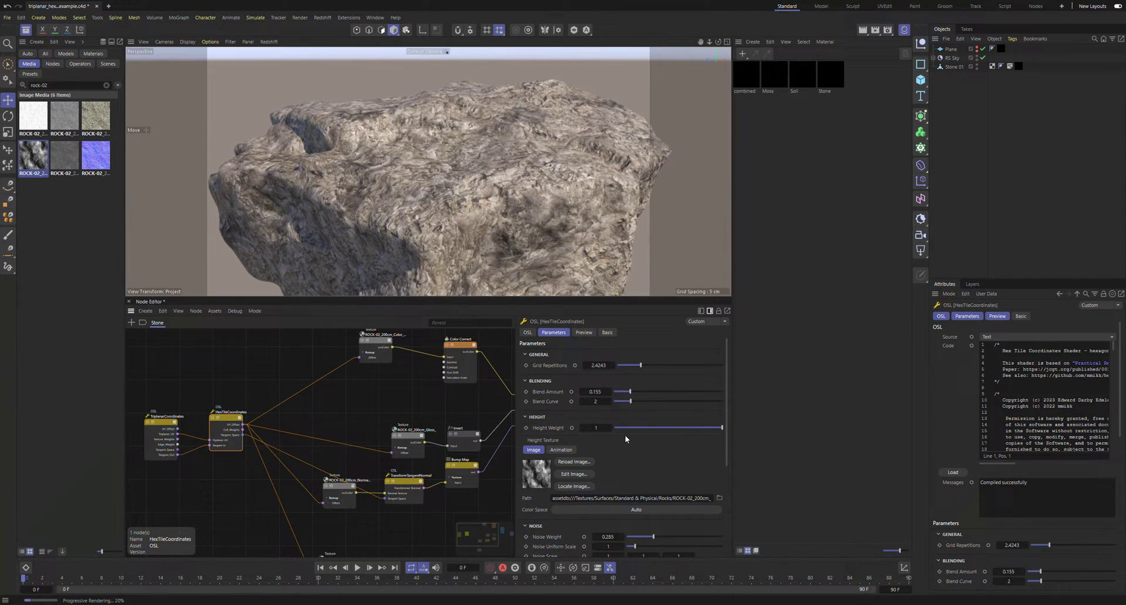
{"action": "left_click_drag", "start_coordinate": [742, 427], "coordinate": [779, 427]}
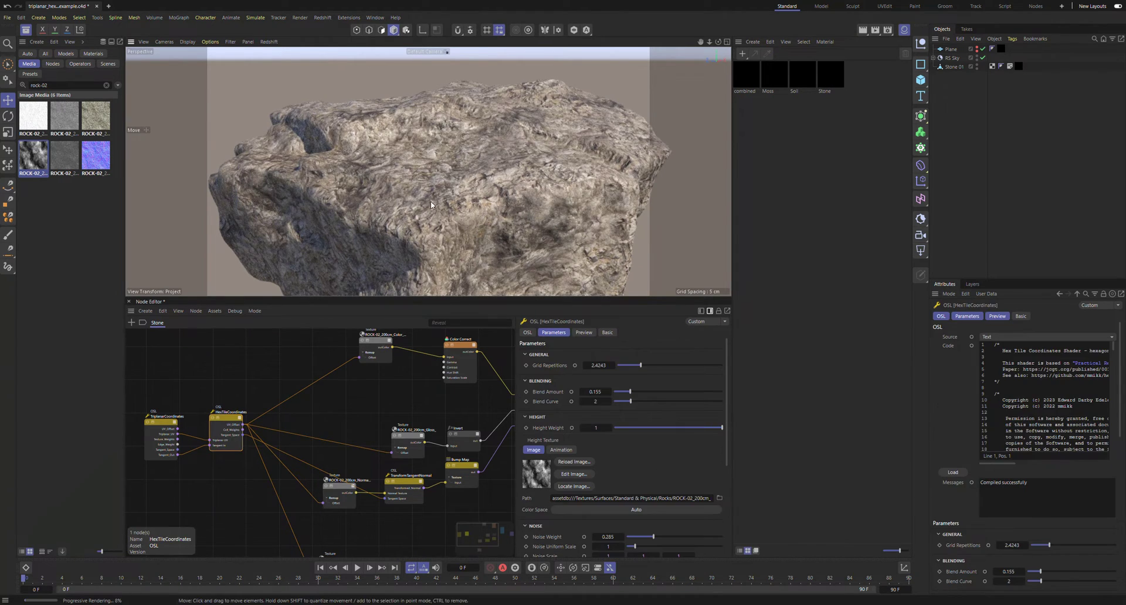
{"action": "scroll", "coordinate": [430, 202], "scroll_direction": "up", "scroll_amount": 5}
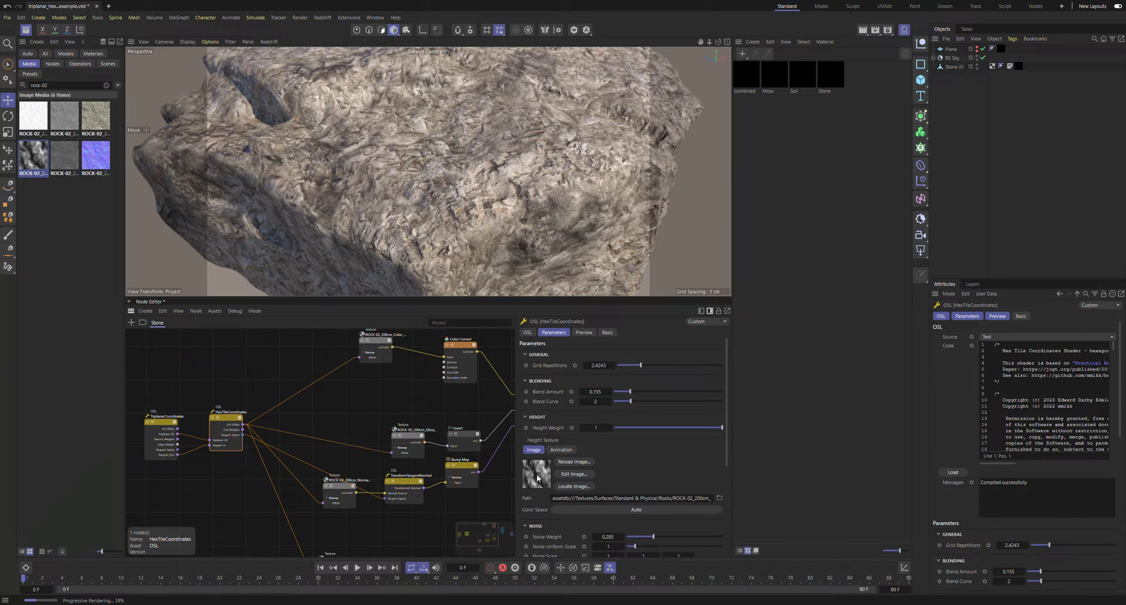
{"action": "scroll", "coordinate": [542, 523], "scroll_direction": "down", "scroll_amount": 5}
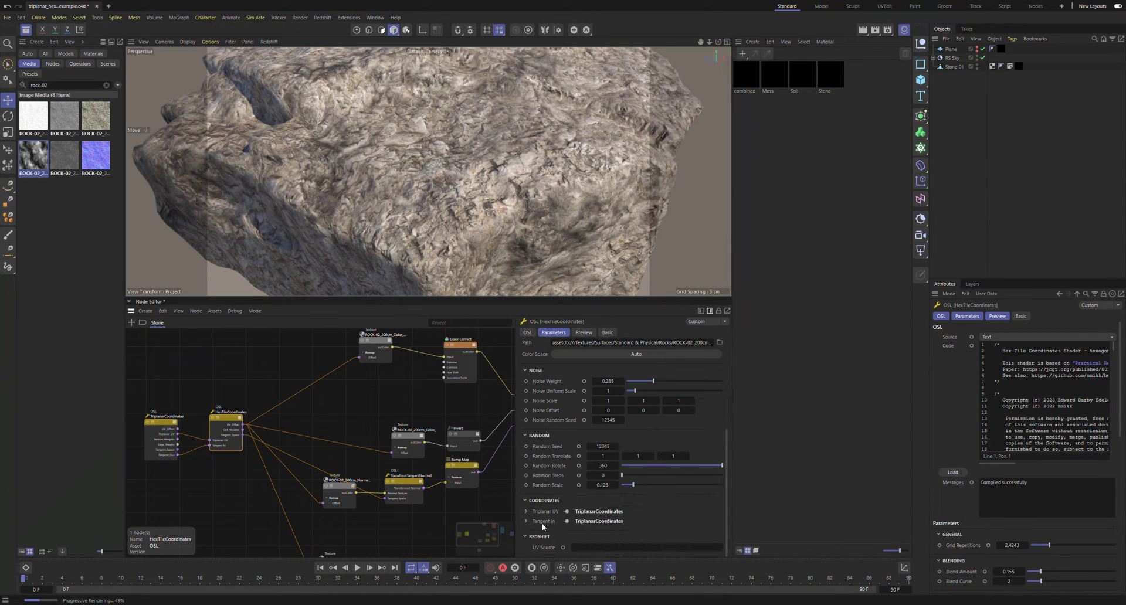
{"action": "left_click_drag", "start_coordinate": [696, 466], "coordinate": [740, 461]}
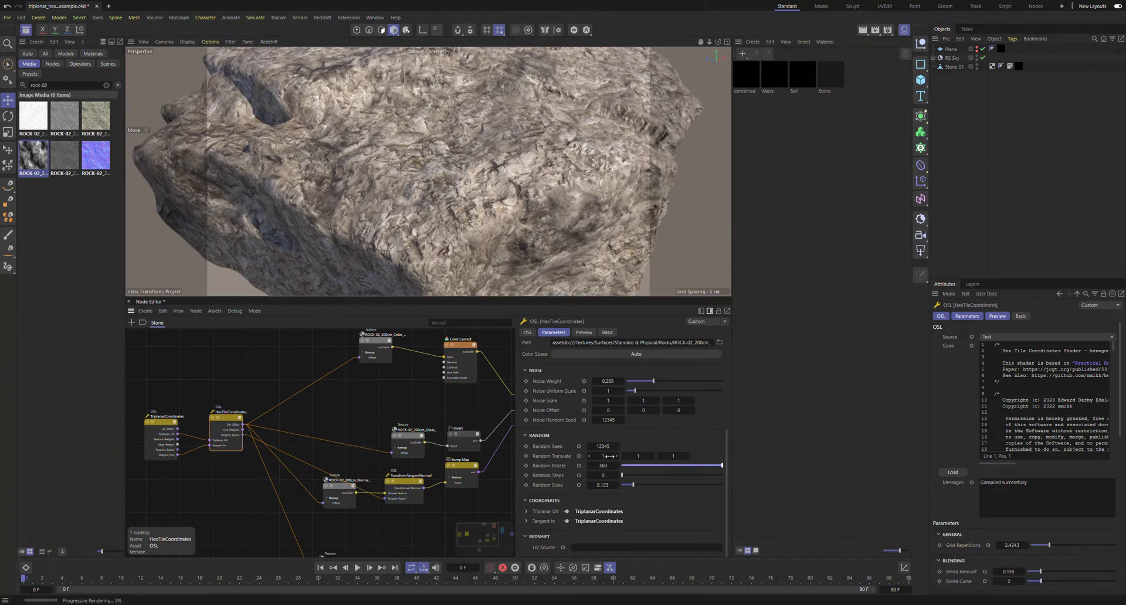
Step: Vary the HexTileCoordinates Random Seed, trying 12480 and then a higher value, while checking the rock near and far
{"action": "left_click_drag", "start_coordinate": [610, 457], "coordinate": [611, 446]}
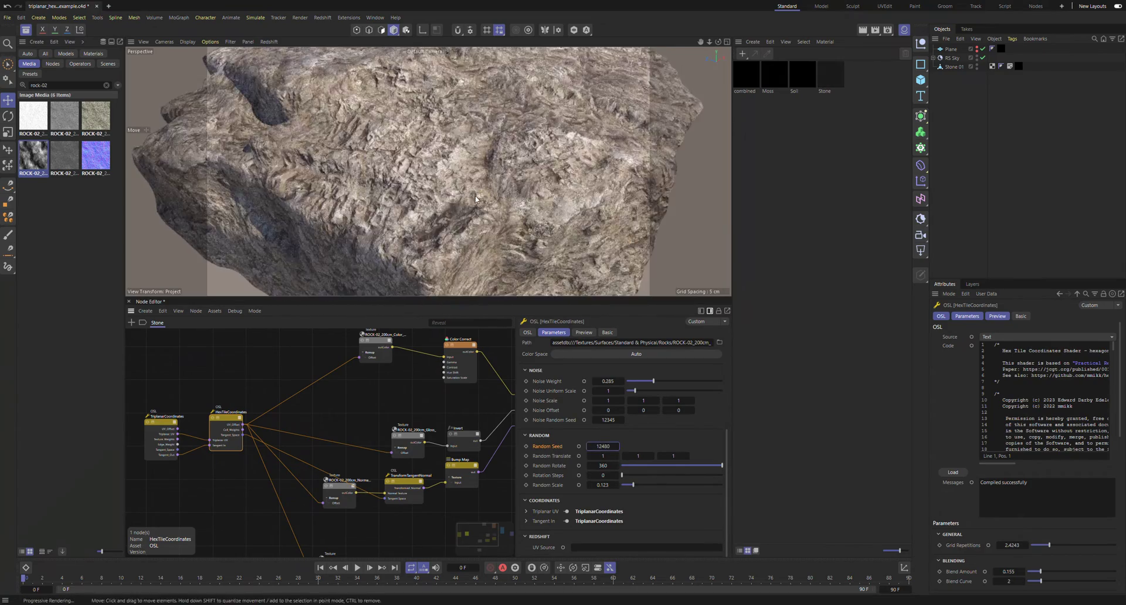
{"action": "scroll", "coordinate": [433, 196], "scroll_direction": "down", "scroll_amount": 10}
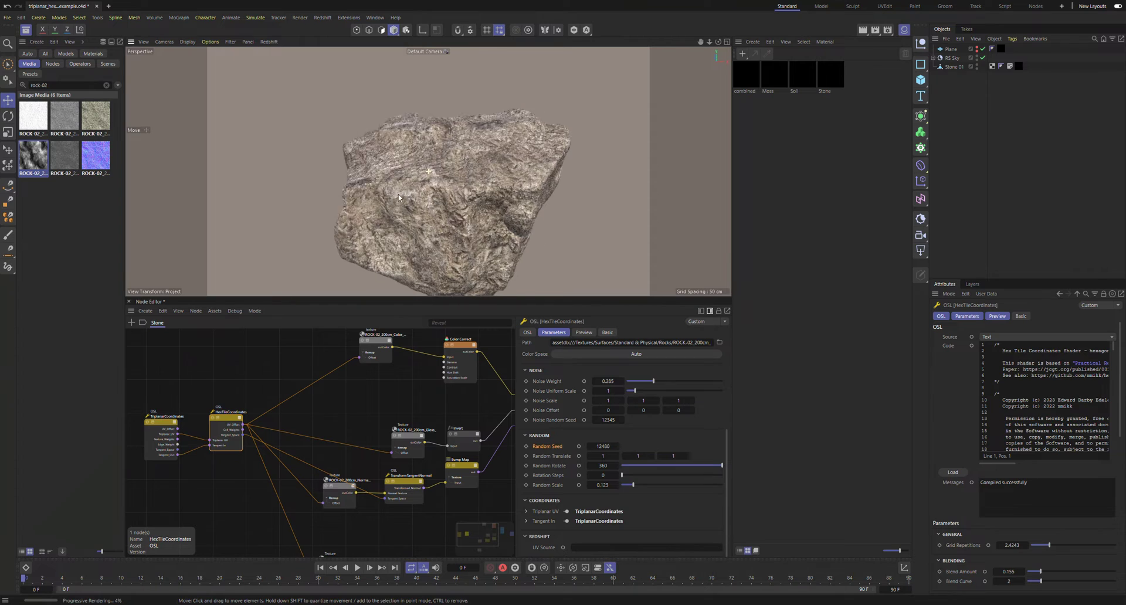
{"action": "scroll", "coordinate": [431, 203], "scroll_direction": "up", "scroll_amount": 10}
{"action": "left_click_drag", "start_coordinate": [602, 446], "coordinate": [613, 446]}
{"action": "left_click_drag", "start_coordinate": [460, 183], "coordinate": [427, 235], "text": "alt"}
Step: Move the ROCK-02 normal texture node slightly lower beside TransformTangentNormal and check the HexTileCoordinates connections to the textures
{"action": "left_click_drag", "start_coordinate": [409, 477], "coordinate": [421, 473]}
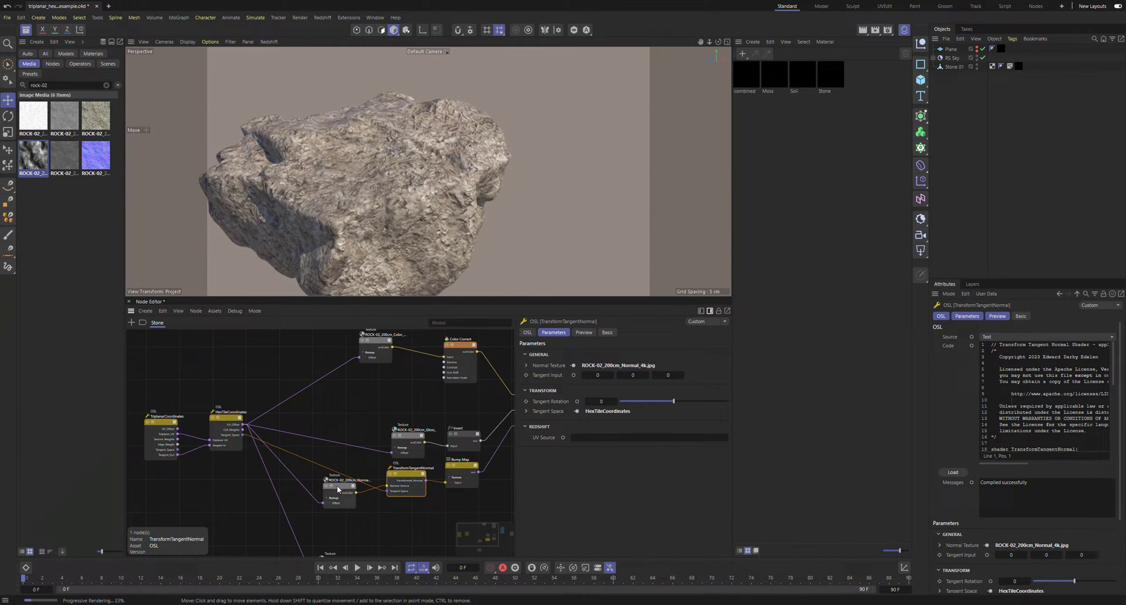
{"action": "left_click_drag", "start_coordinate": [337, 489], "coordinate": [337, 502]}
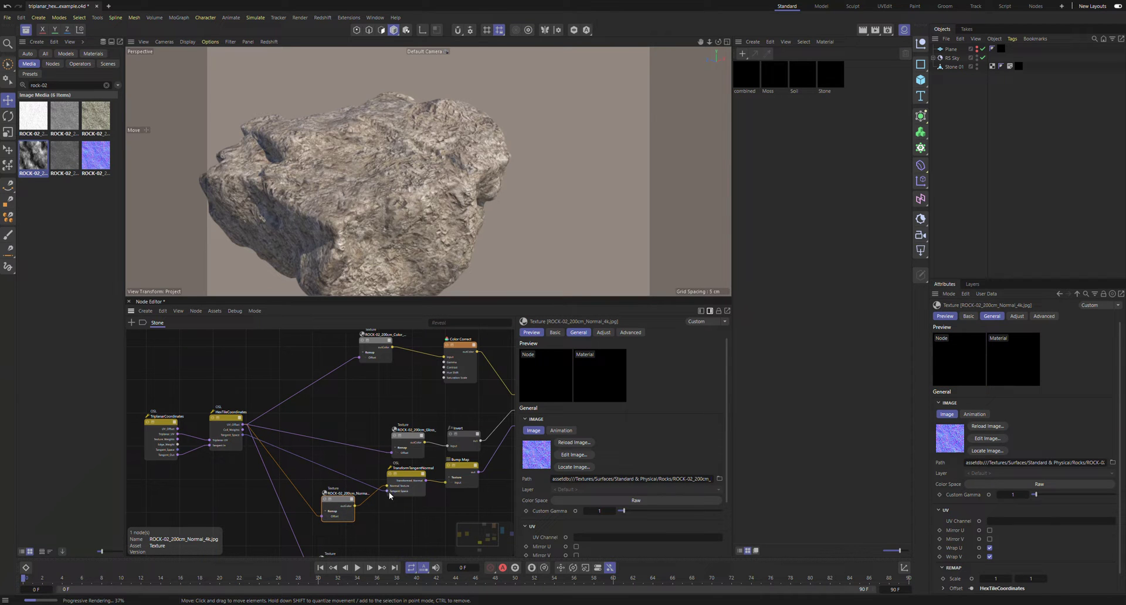
{"action": "scroll", "coordinate": [405, 517], "scroll_direction": "down", "scroll_amount": 5}
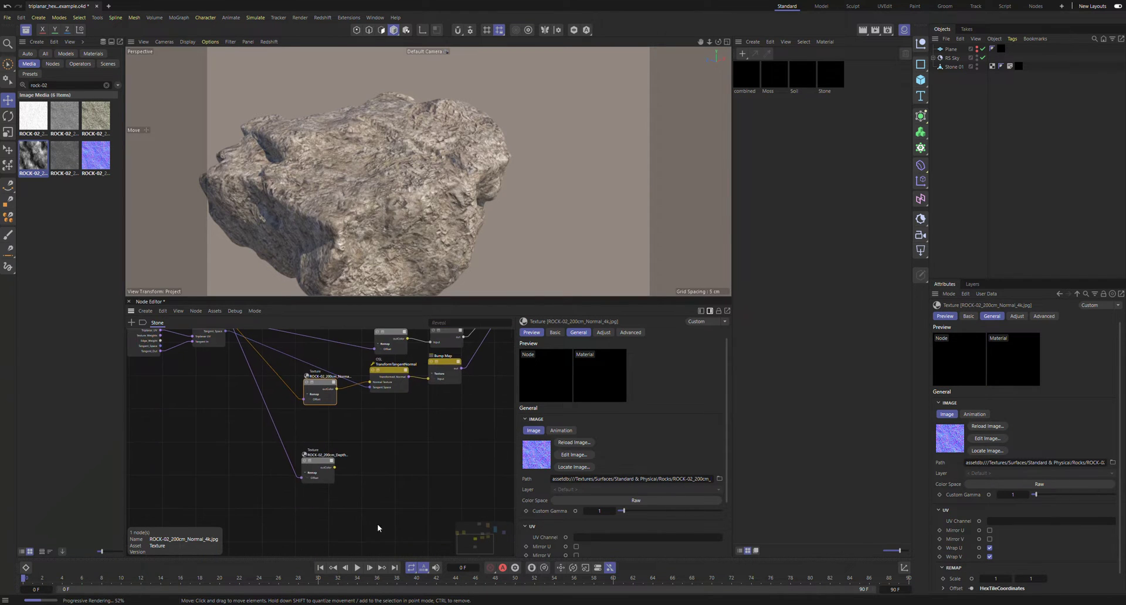
{"action": "scroll", "coordinate": [321, 457], "scroll_direction": "down", "scroll_amount": 10}
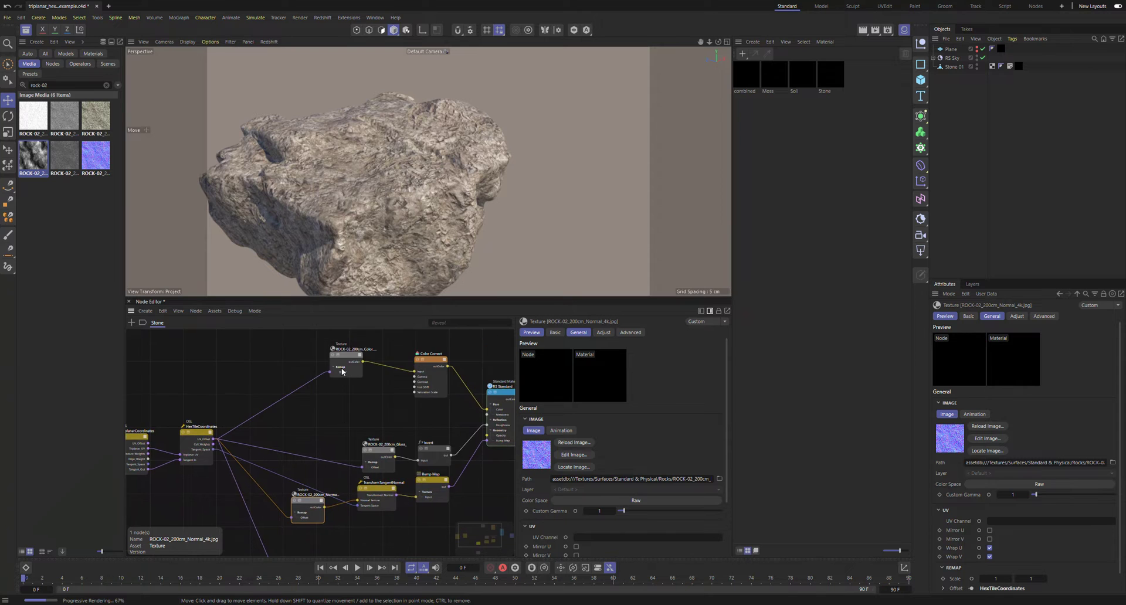
{"action": "scroll", "coordinate": [342, 372], "scroll_direction": "up", "scroll_amount": 2}
Step: Review the links and parameters of TriplanarCoordinates and HexTileCoordinates, and place HexTileCoordinates slightly closer to TriplanarCoordinates
{"action": "left_click_drag", "start_coordinate": [213, 365], "coordinate": [231, 404]}
{"action": "scroll", "coordinate": [205, 410], "scroll_direction": "up", "scroll_amount": 4}
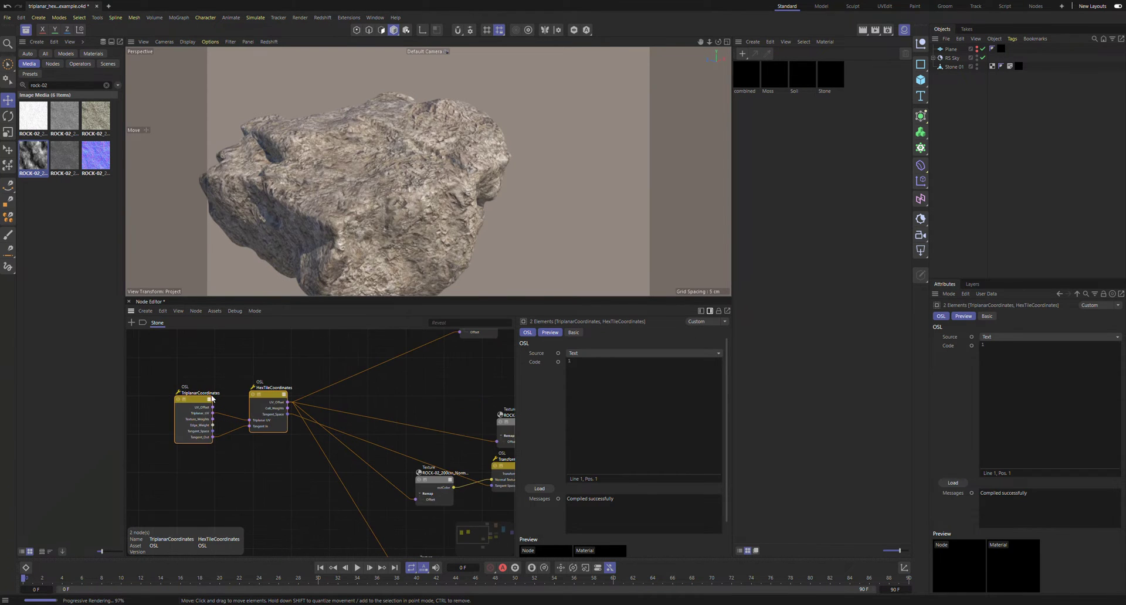
{"action": "middle_click_drag", "start_coordinate": [207, 410], "coordinate": [254, 421]}
{"action": "left_click_drag", "start_coordinate": [206, 381], "coordinate": [335, 475]}
{"action": "left_click_drag", "start_coordinate": [282, 368], "coordinate": [346, 493]}
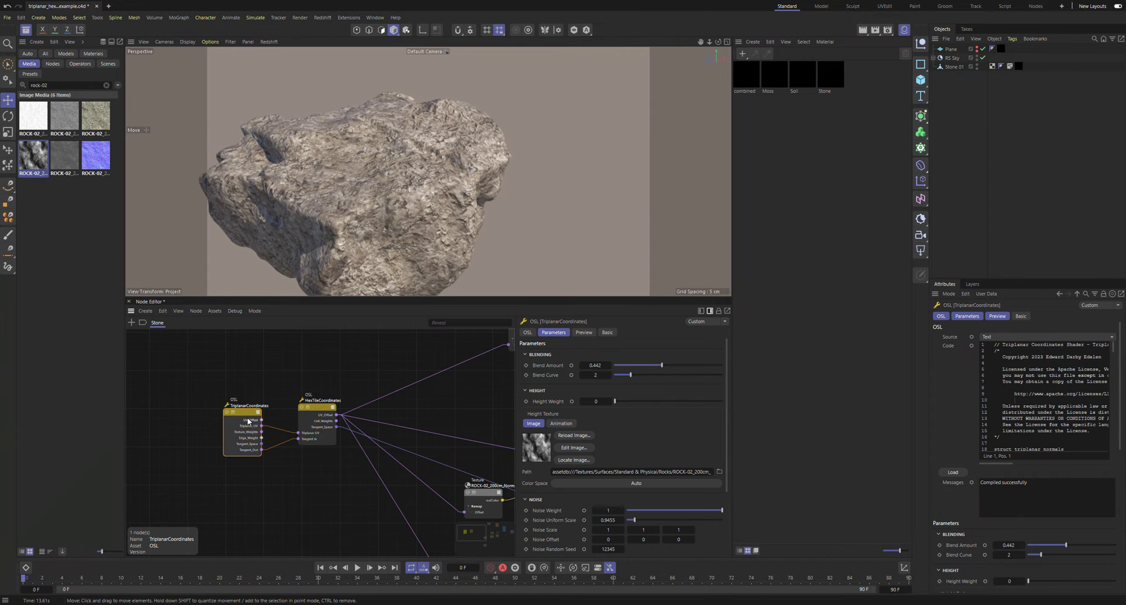
{"action": "left_click", "coordinate": [321, 414]}
{"action": "left_click_drag", "start_coordinate": [321, 412], "coordinate": [327, 414]}
{"action": "left_click_drag", "start_coordinate": [212, 383], "coordinate": [279, 480]}
{"action": "left_click_drag", "start_coordinate": [220, 506], "coordinate": [353, 378]}
{"action": "left_click", "coordinate": [365, 381]}
{"action": "scroll", "coordinate": [365, 381], "scroll_direction": "down", "scroll_amount": 3}
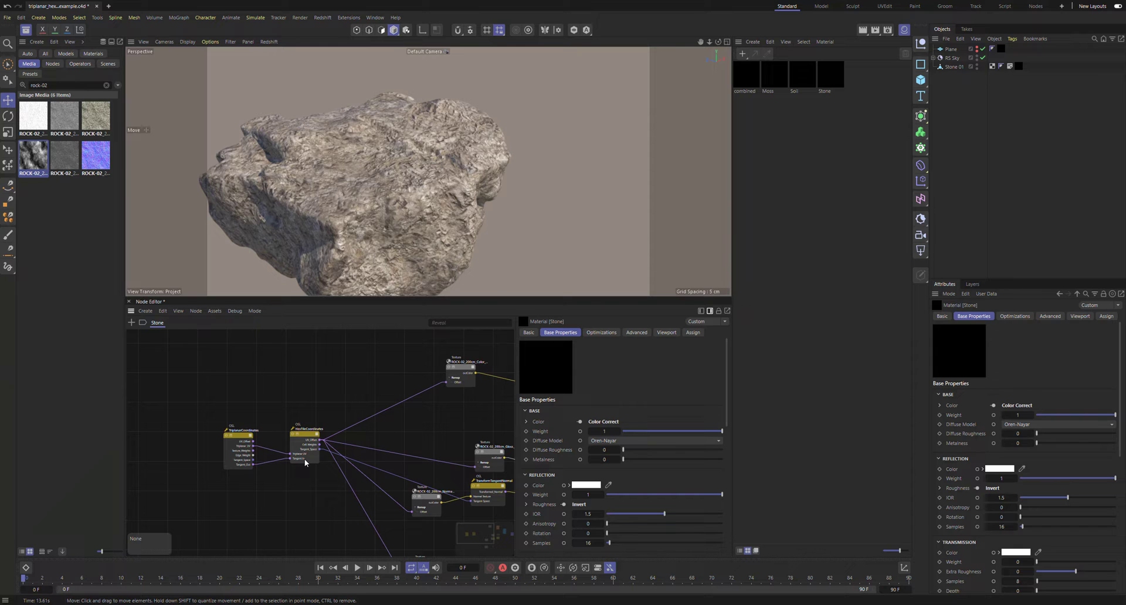
{"action": "left_click_drag", "start_coordinate": [307, 432], "coordinate": [293, 432]}
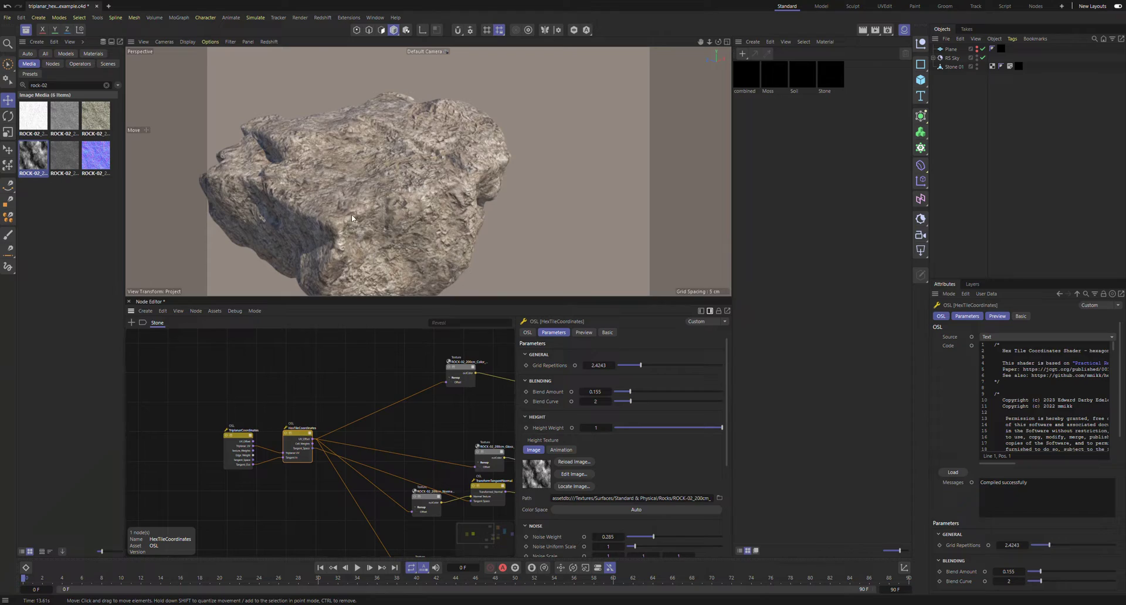
Step: Examine the textured rock up close, as a whole and from another side for visible repetition and seams
{"action": "scroll", "coordinate": [363, 235], "scroll_direction": "up", "scroll_amount": 5}
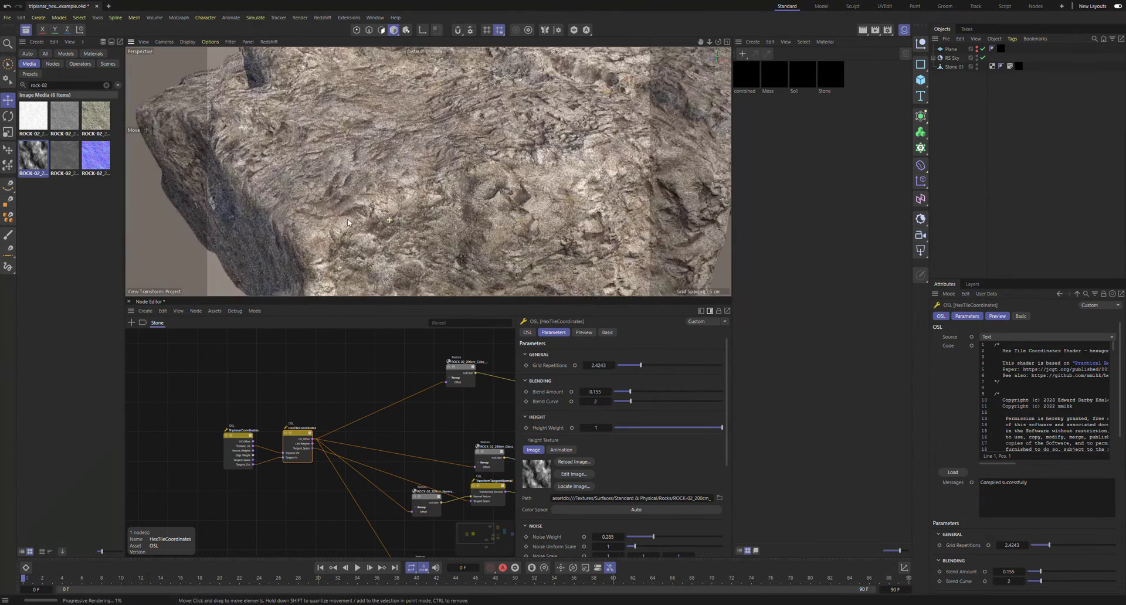
{"action": "left_click_drag", "start_coordinate": [347, 223], "coordinate": [456, 200], "text": "alt"}
{"action": "scroll", "coordinate": [460, 188], "scroll_direction": "up", "scroll_amount": 3}
{"action": "right_click_drag", "start_coordinate": [422, 210], "coordinate": [402, 204], "text": "alt"}
{"action": "left_click_drag", "start_coordinate": [401, 204], "coordinate": [460, 181], "text": "alt"}
{"action": "scroll", "coordinate": [453, 197], "scroll_direction": "up", "scroll_amount": 5}
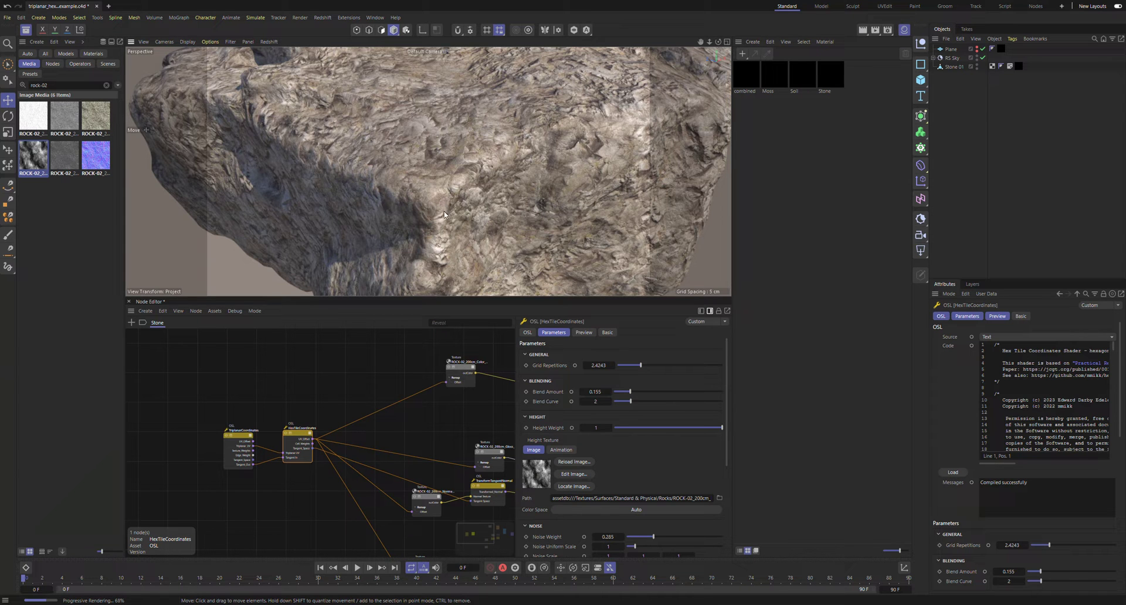
{"action": "key", "text": "o"}
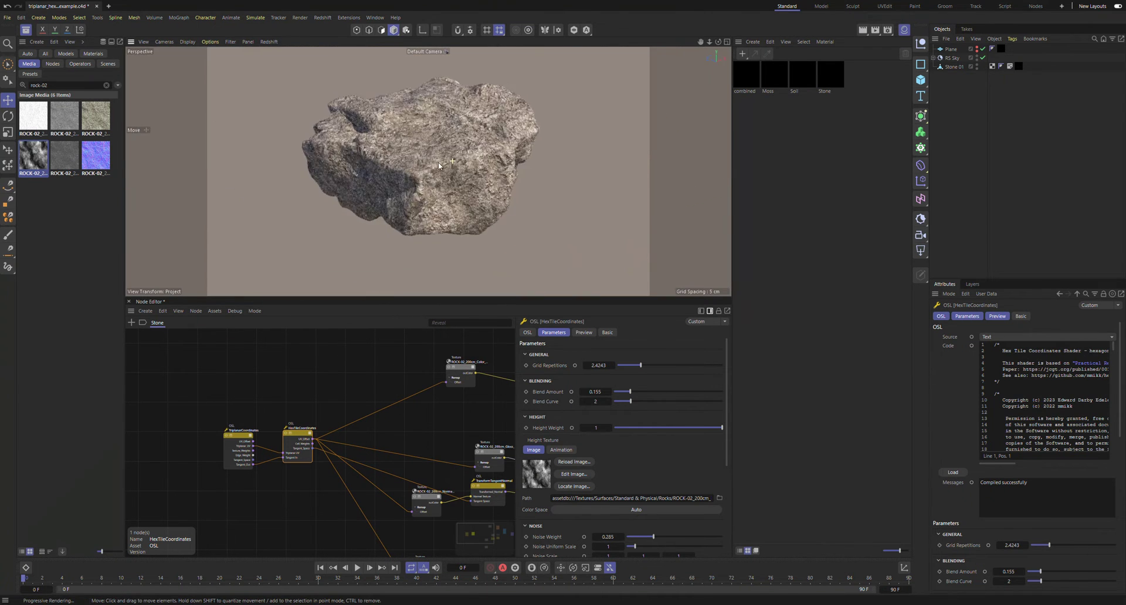
{"action": "mouse_move", "coordinate": [460, 186]}
{"action": "left_mouse_down", "text": "alt"}
{"action": "mouse_move", "coordinate": [497, 189]}
{"action": "mouse_move", "coordinate": [477, 193]}
{"action": "mouse_move", "coordinate": [461, 176]}
{"action": "left_mouse_up", "text": "alt"}
{"action": "scroll", "coordinate": [478, 192], "scroll_direction": "up", "scroll_amount": 3}
{"action": "scroll", "coordinate": [461, 179], "scroll_direction": "up", "scroll_amount": 5}
Step: Move TriplanarCoordinates and HexTileCoordinates together slightly lower in the graph and review the parameters of each node
{"action": "left_click_drag", "start_coordinate": [321, 380], "coordinate": [192, 488]}
{"action": "left_click_drag", "start_coordinate": [289, 432], "coordinate": [275, 447]}
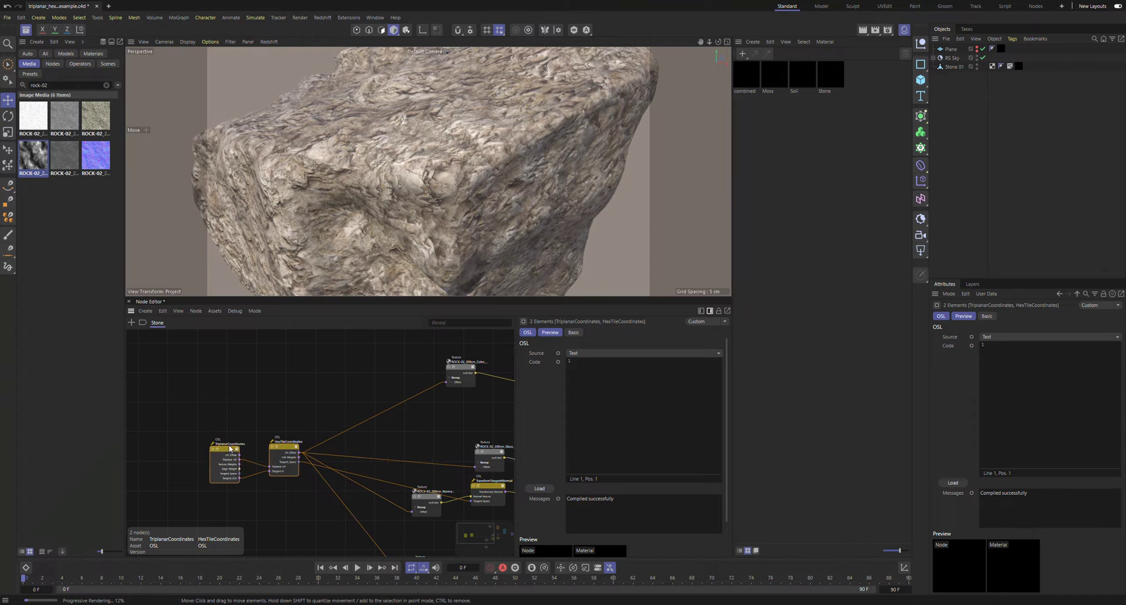
{"action": "left_click", "coordinate": [231, 449]}
{"action": "scroll", "coordinate": [405, 195], "scroll_direction": "down", "scroll_amount": 6}
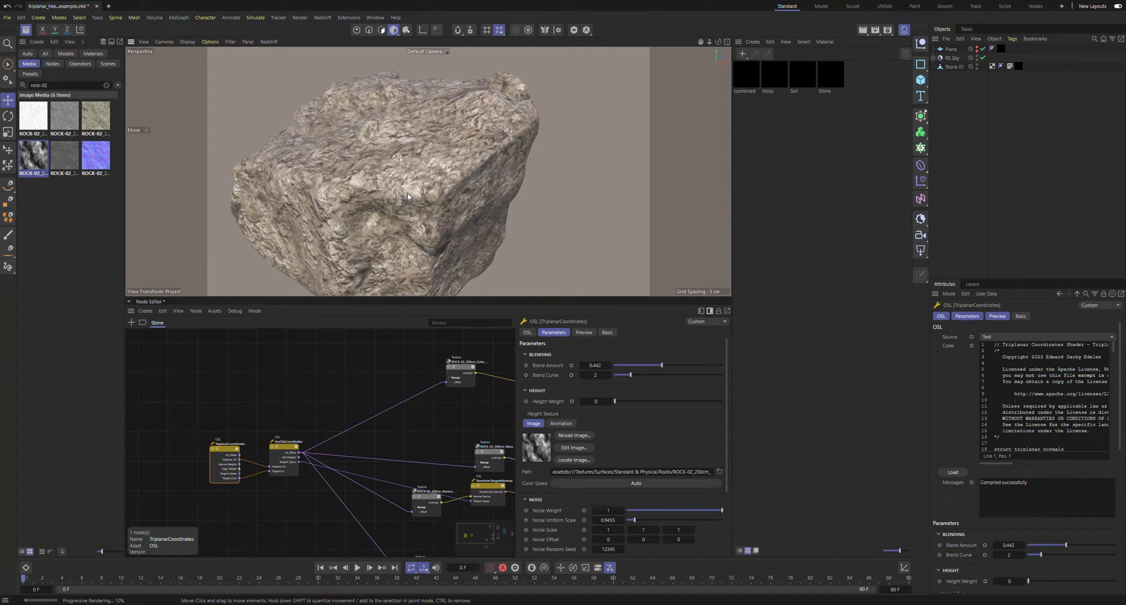
{"action": "left_click", "coordinate": [284, 464]}
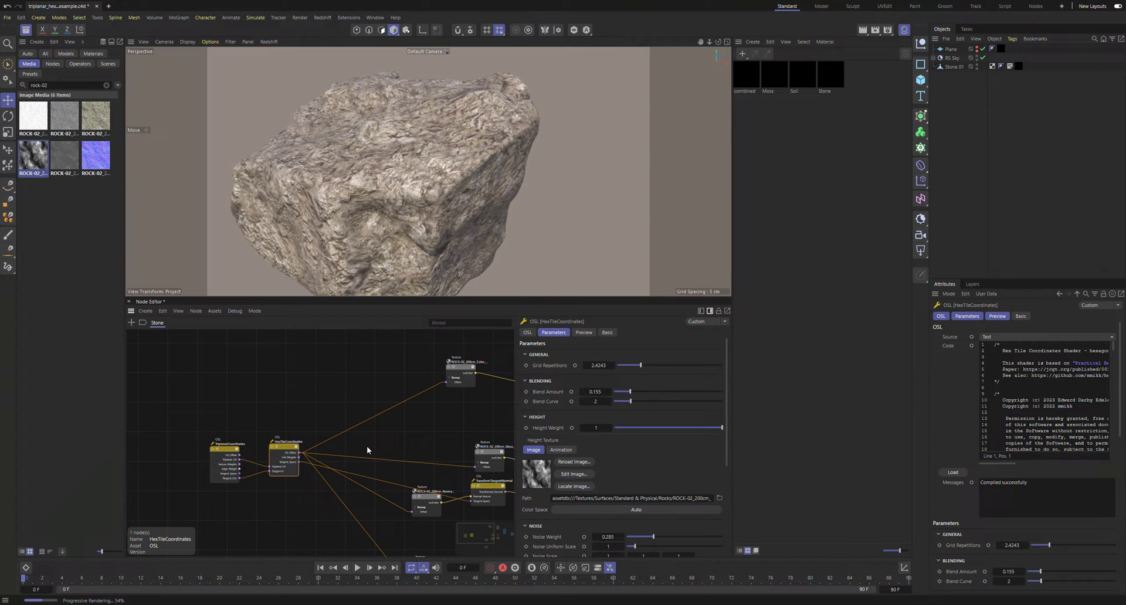
Step: Duplicate the connected TriplanarCoordinates and HexTileCoordinates pair and place the copies below the originals
{"action": "left_click_drag", "start_coordinate": [272, 403], "coordinate": [156, 512]}
{"action": "middle_click_drag", "start_coordinate": [428, 477], "coordinate": [384, 415]}
{"action": "scroll", "coordinate": [442, 479], "scroll_direction": "down", "scroll_amount": 1}
{"action": "middle_click_drag", "start_coordinate": [452, 455], "coordinate": [365, 453]}
{"action": "scroll", "coordinate": [452, 455], "scroll_direction": "down", "scroll_amount": 1}
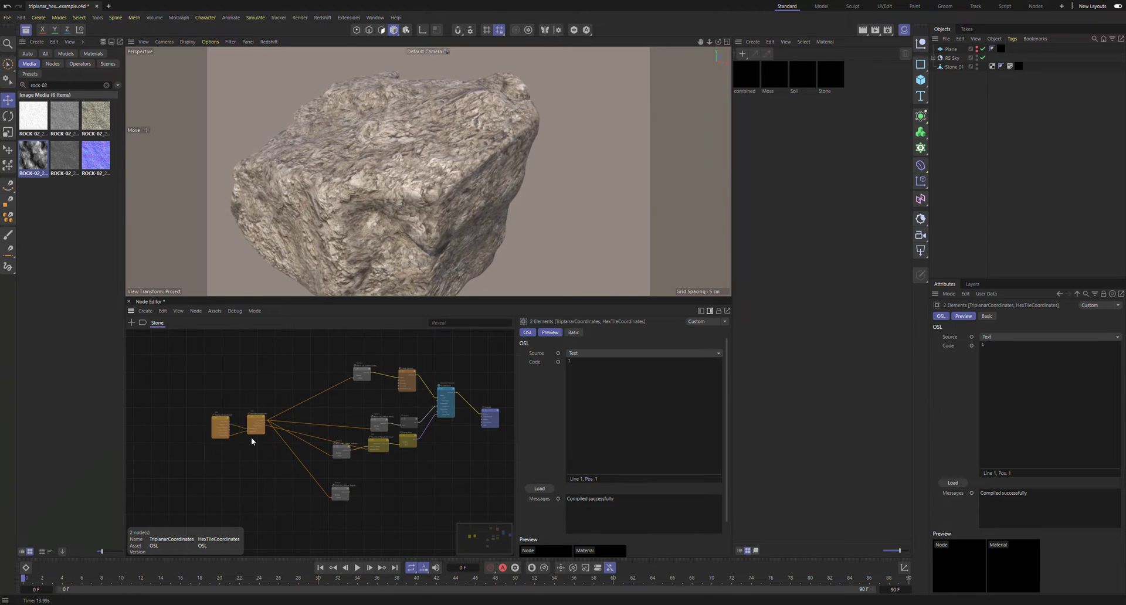
{"action": "scroll", "coordinate": [244, 433], "scroll_direction": "up", "scroll_amount": 3}
{"action": "left_click_drag", "start_coordinate": [163, 480], "coordinate": [317, 374]}
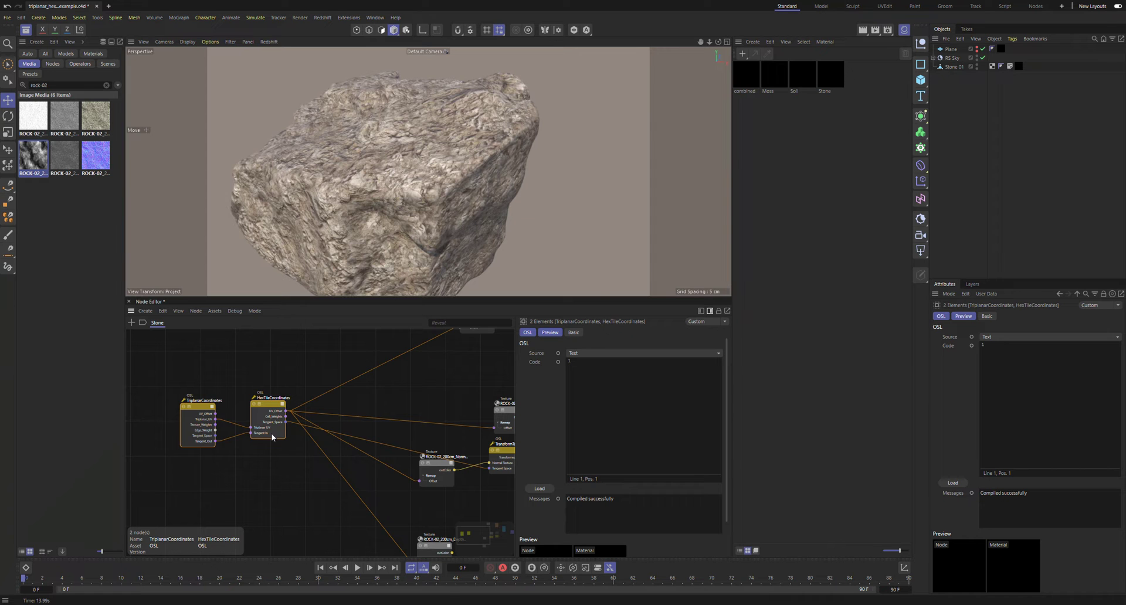
{"action": "left_click_drag", "start_coordinate": [202, 408], "coordinate": [200, 526], "text": "ctrl"}
{"action": "middle_click_drag", "start_coordinate": [319, 497], "coordinate": [342, 427], "text": "alt"}
Step: Set the Random Seed of the duplicated HexTileCoordinates to 12616
{"action": "left_click", "coordinate": [296, 479]}
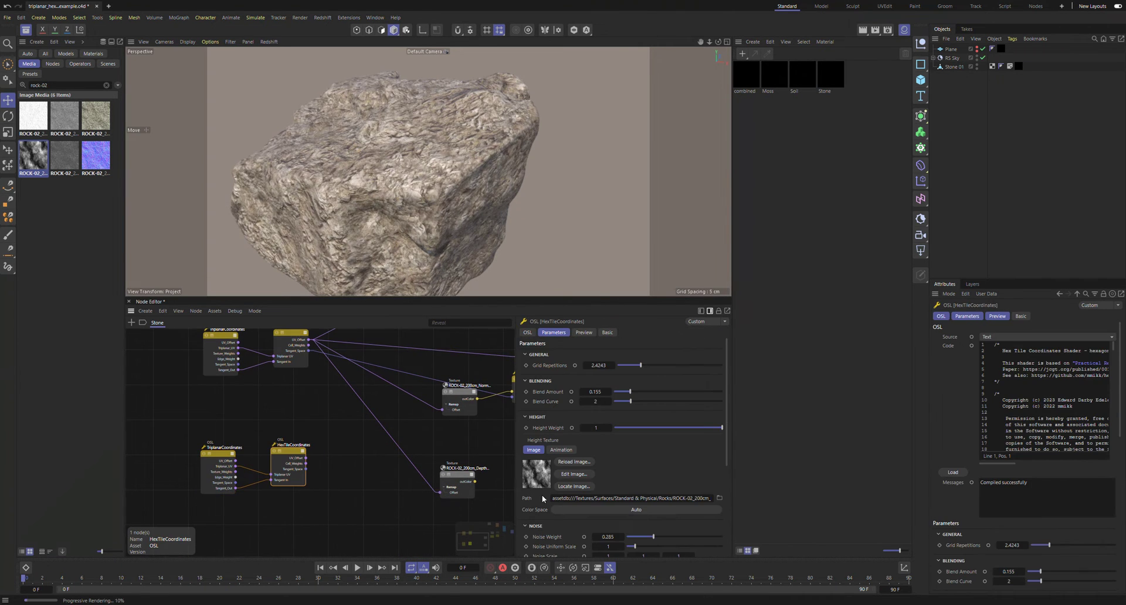
{"action": "scroll", "coordinate": [541, 487], "scroll_direction": "down", "scroll_amount": 3}
{"action": "left_click_drag", "start_coordinate": [602, 496], "coordinate": [617, 496]}
Step: Delete the duplicated TriplanarCoordinates and HexTileCoordinates pair below the originals
{"action": "middle_click_drag", "start_coordinate": [491, 444], "coordinate": [347, 491], "text": "alt"}
{"action": "scroll", "coordinate": [403, 439], "scroll_direction": "down", "scroll_amount": 2}
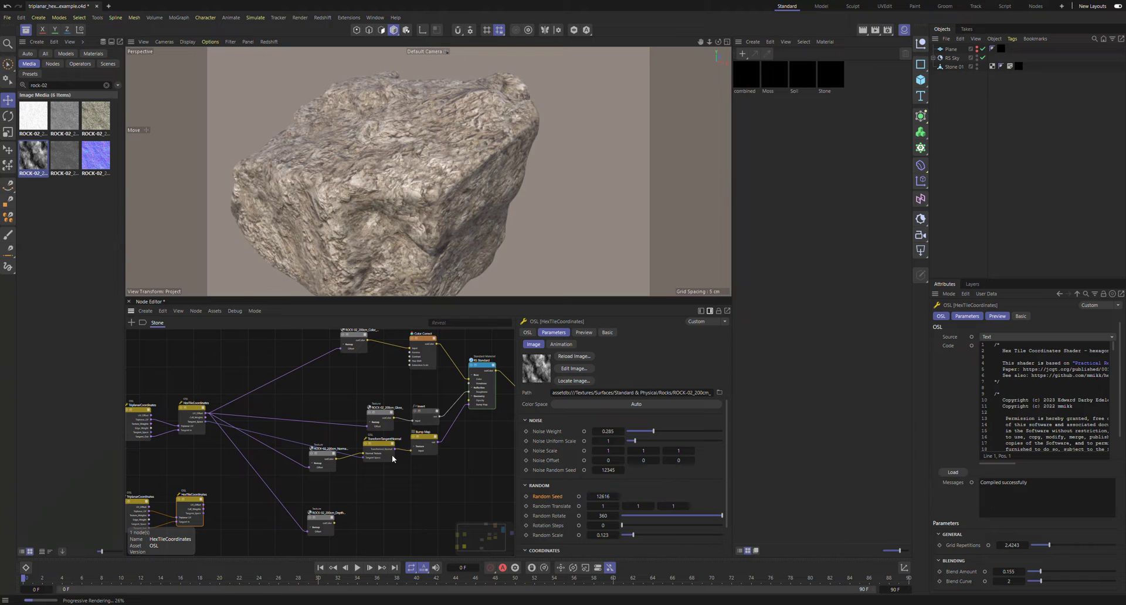
{"action": "scroll", "coordinate": [226, 499], "scroll_direction": "down", "scroll_amount": 2}
{"action": "left_click_drag", "start_coordinate": [225, 488], "coordinate": [131, 523]}
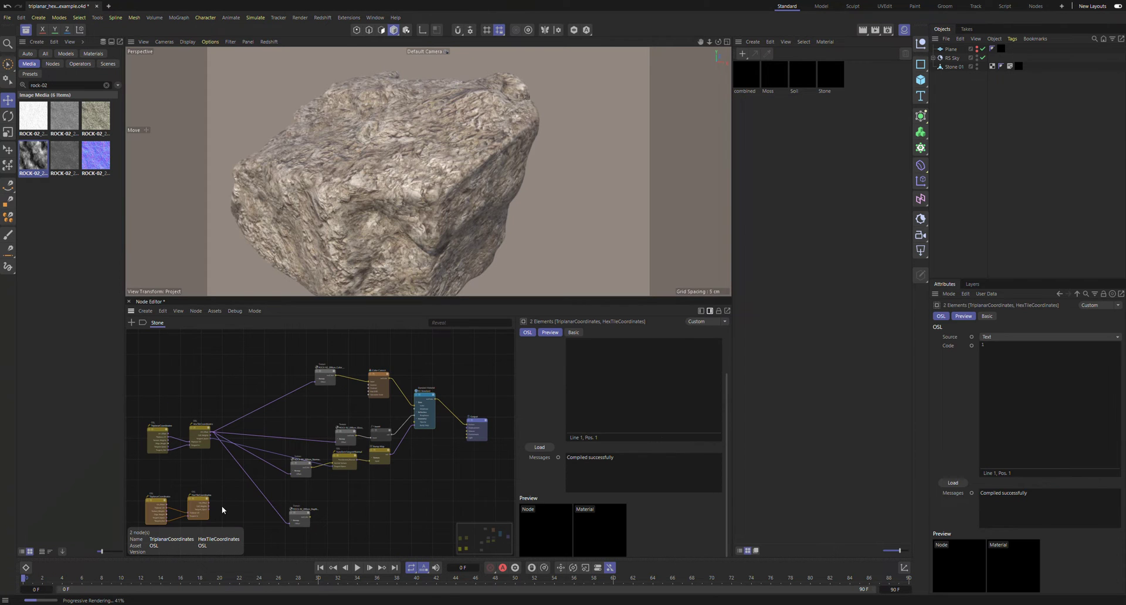
{"action": "key", "text": "Delete"}
Step: Examine the stone material's texture nodes, and inspect the rock's surface up close, from other sides and as a whole
{"action": "scroll", "coordinate": [258, 419], "scroll_direction": "up", "scroll_amount": 3}
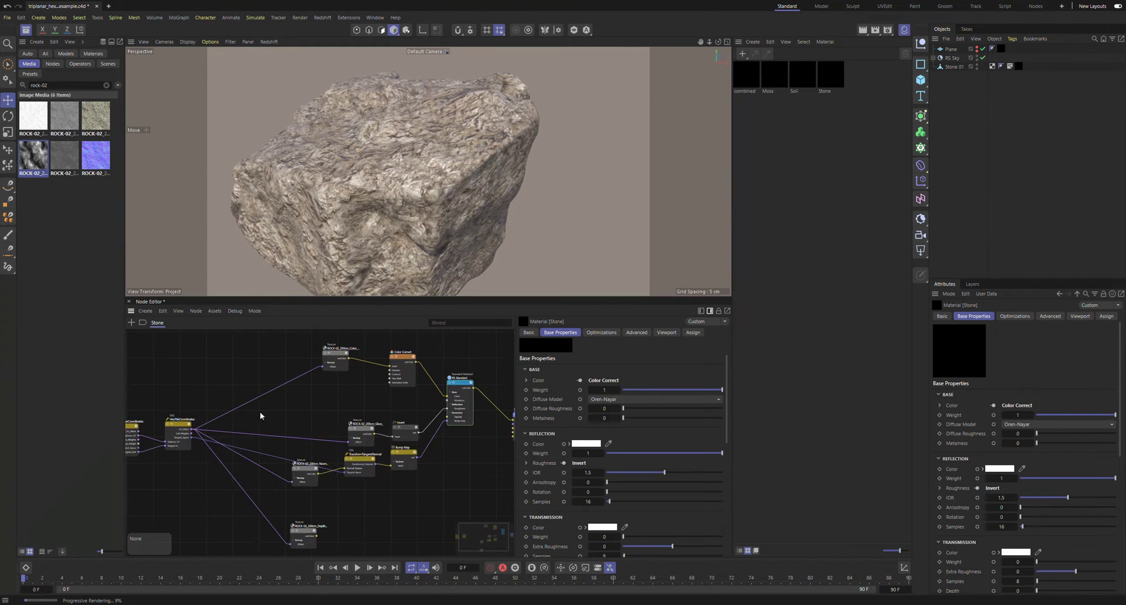
{"action": "scroll", "coordinate": [278, 422], "scroll_direction": "up", "scroll_amount": 3}
{"action": "middle_click_drag", "start_coordinate": [459, 395], "coordinate": [271, 452], "text": "alt"}
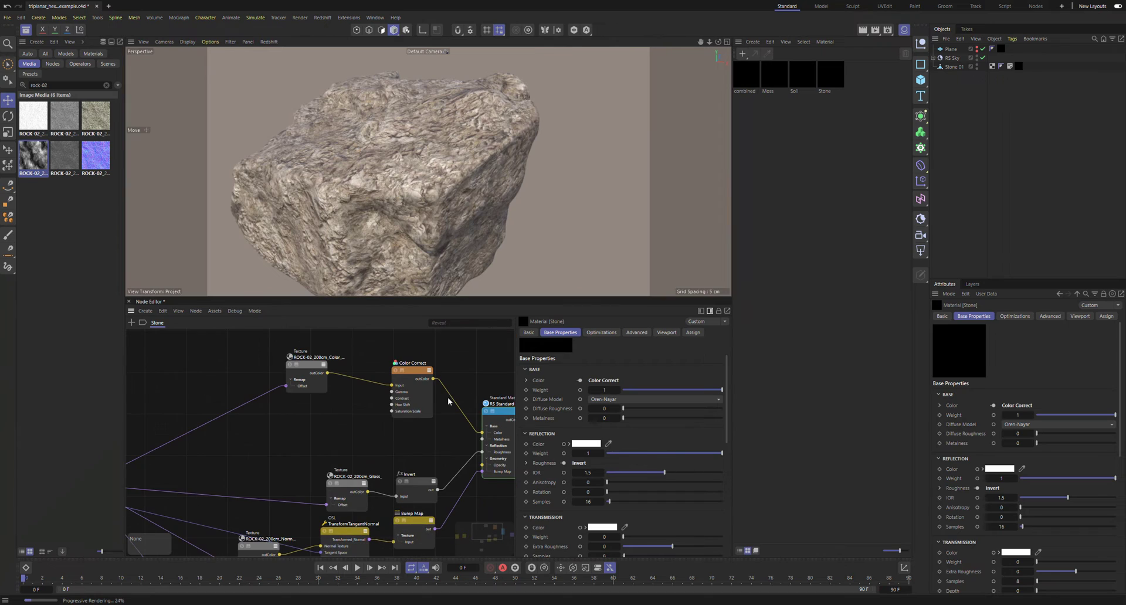
{"action": "scroll", "coordinate": [371, 188], "scroll_direction": "up", "scroll_amount": 8}
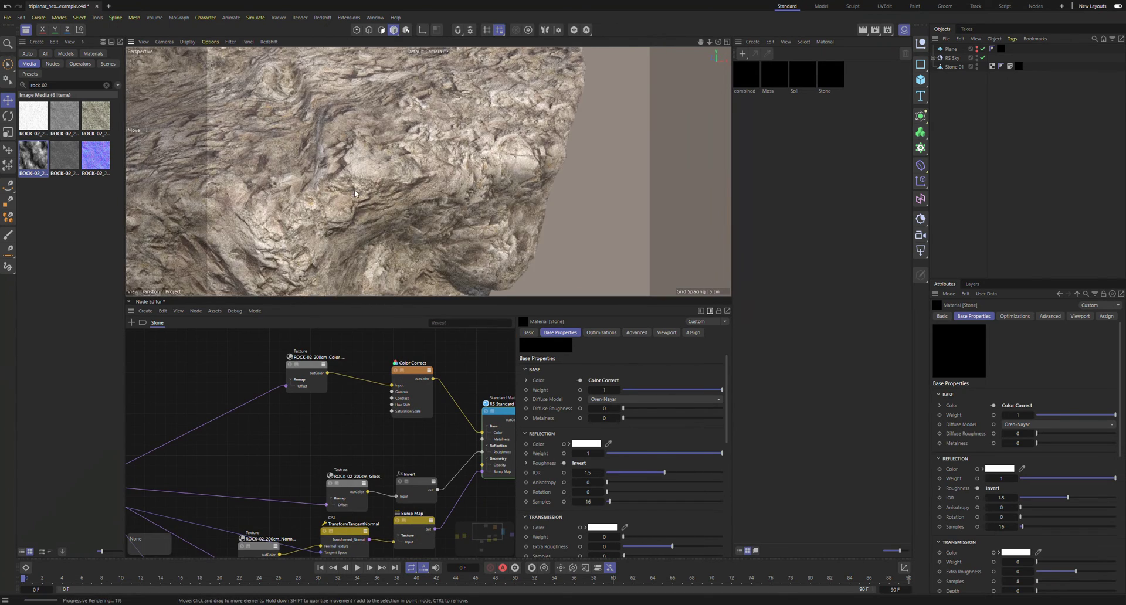
{"action": "scroll", "coordinate": [317, 201], "scroll_direction": "down", "scroll_amount": 8}
{"action": "mouse_move", "coordinate": [431, 206]}
{"action": "left_mouse_down", "text": "alt"}
{"action": "mouse_move", "coordinate": [390, 216]}
{"action": "mouse_move", "coordinate": [439, 217]}
{"action": "left_mouse_up", "text": "alt"}
{"action": "scroll", "coordinate": [410, 215], "scroll_direction": "up", "scroll_amount": 6}
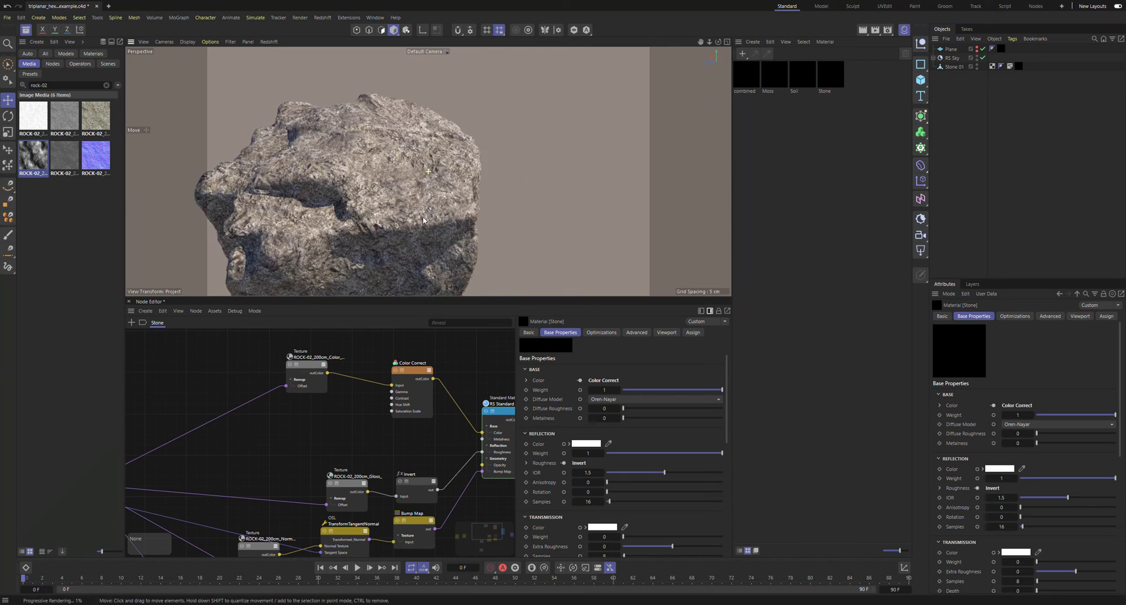
{"action": "left_click_drag", "start_coordinate": [370, 219], "coordinate": [393, 293], "text": "alt"}
{"action": "scroll", "coordinate": [265, 447], "scroll_direction": "down", "scroll_amount": 8}
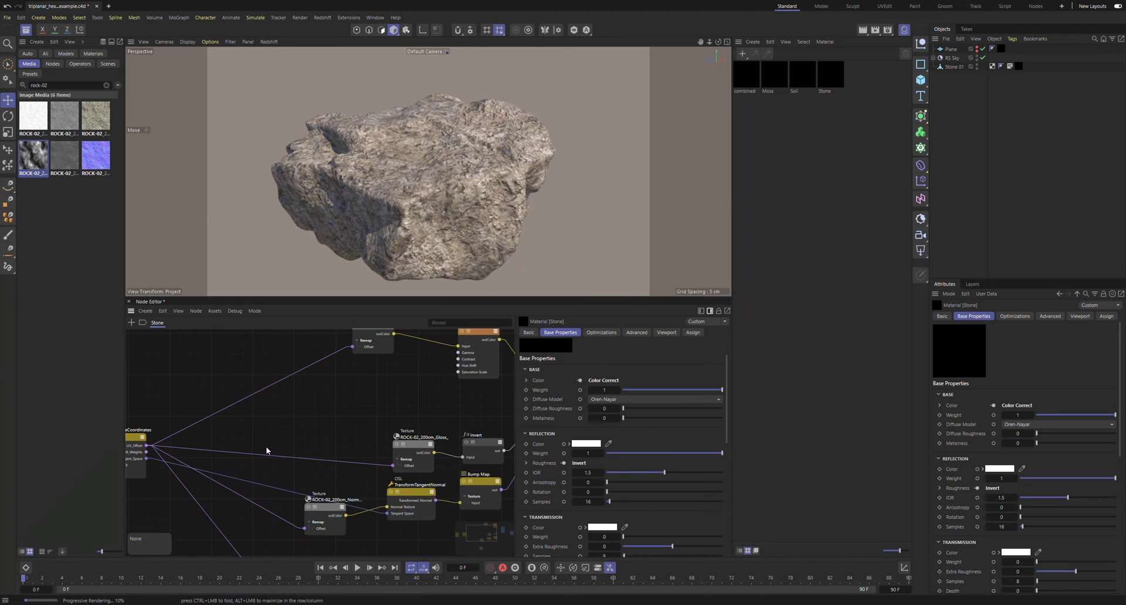
Step: Select the TriplanarCoordinates, HexTileCoordinates and TransformTangentNormal nodes together to review the OSL nodes in the graph
{"action": "scroll", "coordinate": [263, 453], "scroll_direction": "up", "scroll_amount": 5}
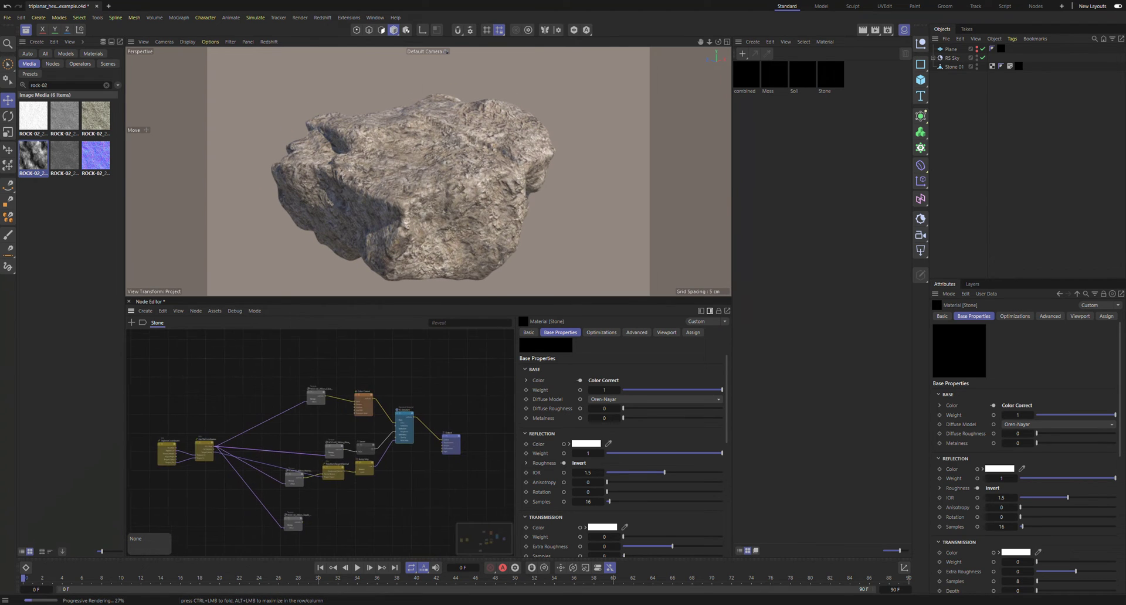
{"action": "left_click_drag", "start_coordinate": [183, 393], "coordinate": [258, 469]}
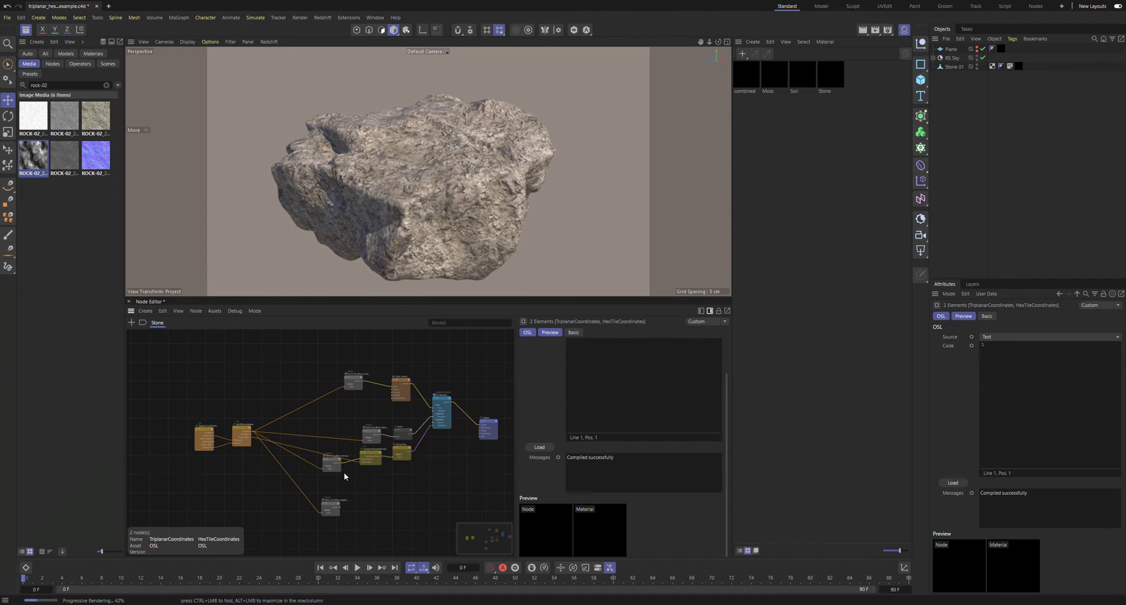
{"action": "scroll", "coordinate": [329, 473], "scroll_direction": "up", "scroll_amount": 4}
{"action": "left_click", "coordinate": [378, 446], "text": "shift"}
{"action": "scroll", "coordinate": [370, 457], "scroll_direction": "up", "scroll_amount": 4}
{"action": "middle_click_drag", "start_coordinate": [370, 457], "coordinate": [642, 471]}
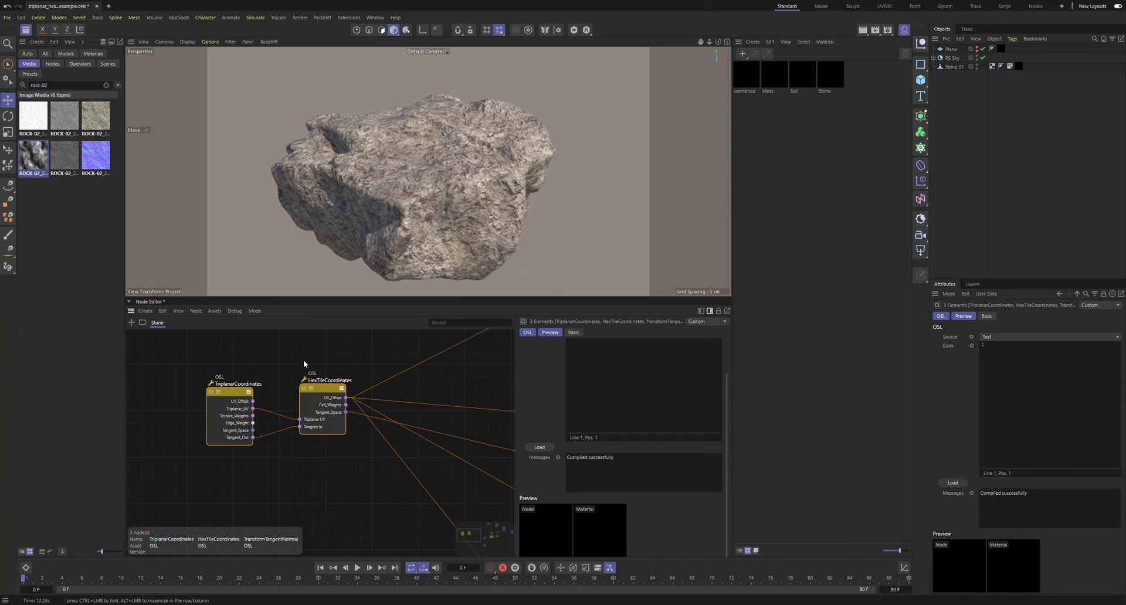
Step: Select the Triplanar_UV output of TriplanarCoordinates and inspect its connection to HexTileCoordinates
{"action": "left_click", "coordinate": [242, 410]}
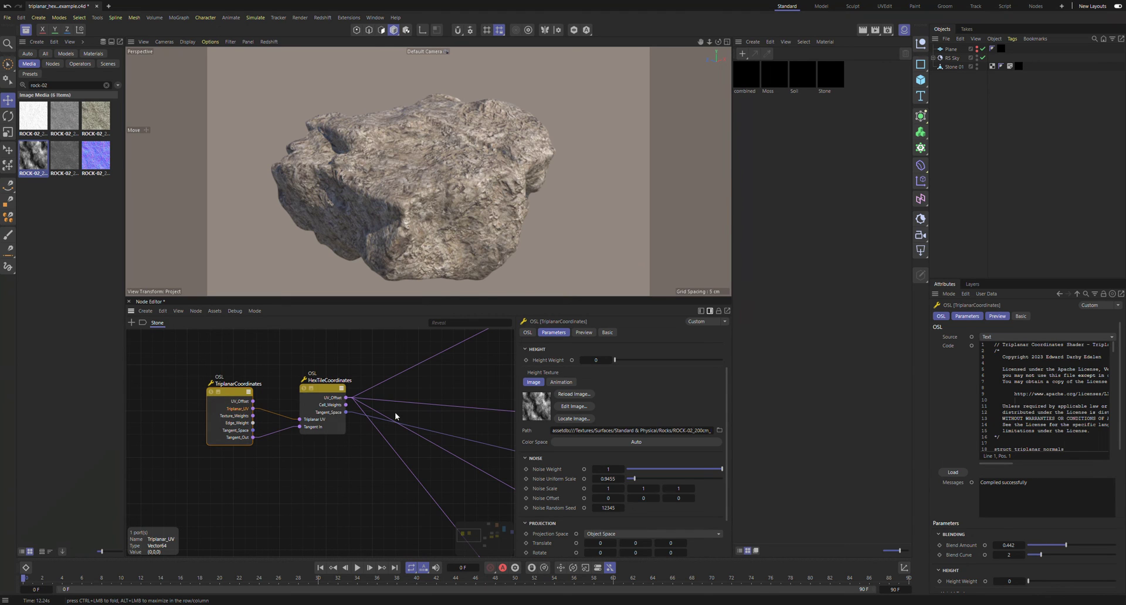
{"action": "scroll", "coordinate": [385, 414], "scroll_direction": "down", "scroll_amount": 1}
{"action": "middle_click_drag", "start_coordinate": [384, 388], "coordinate": [382, 431]}
{"action": "scroll", "coordinate": [311, 456], "scroll_direction": "up", "scroll_amount": 2}
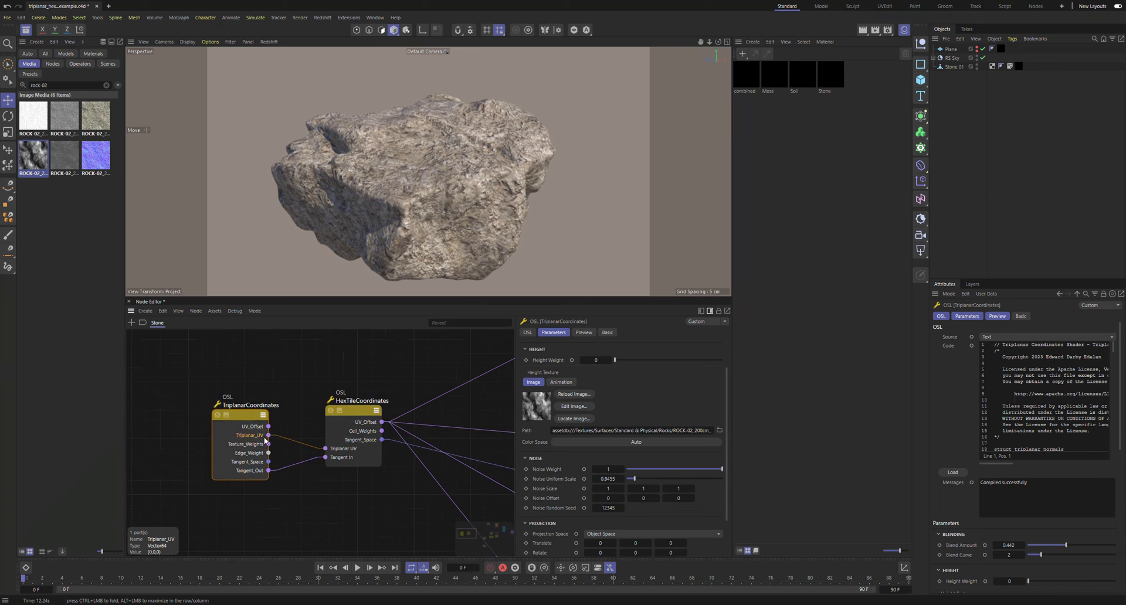